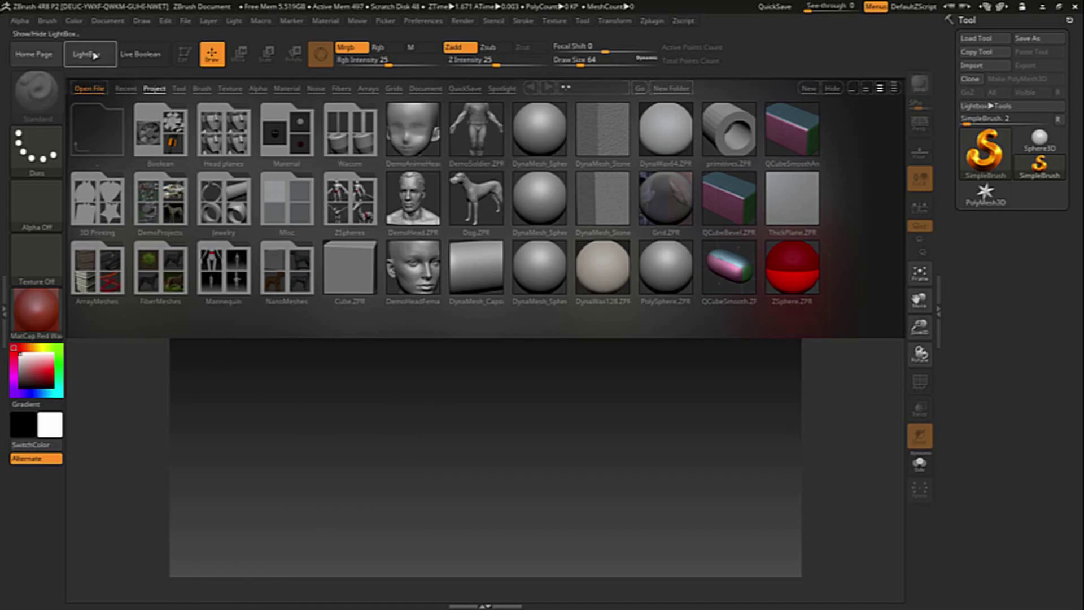
# - Close the LightBox file browser so the empty ZBrush canvas shows
pyautogui.click(94, 55)
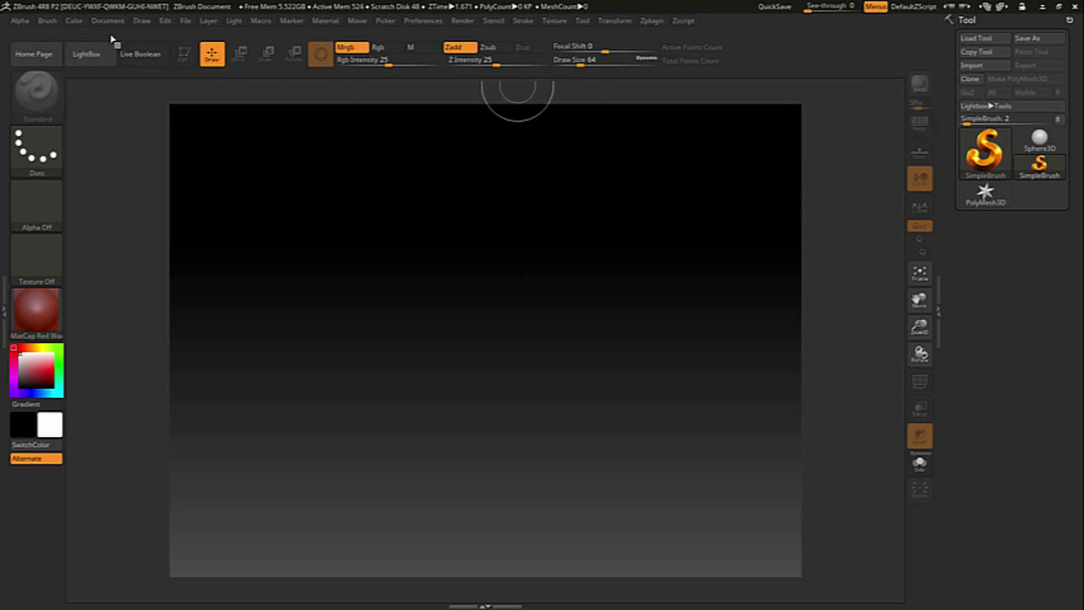
# - Reopen LightBox and browse the Tool, Recent, Project, Brush and Texture libraries
pyautogui.click(93, 59)
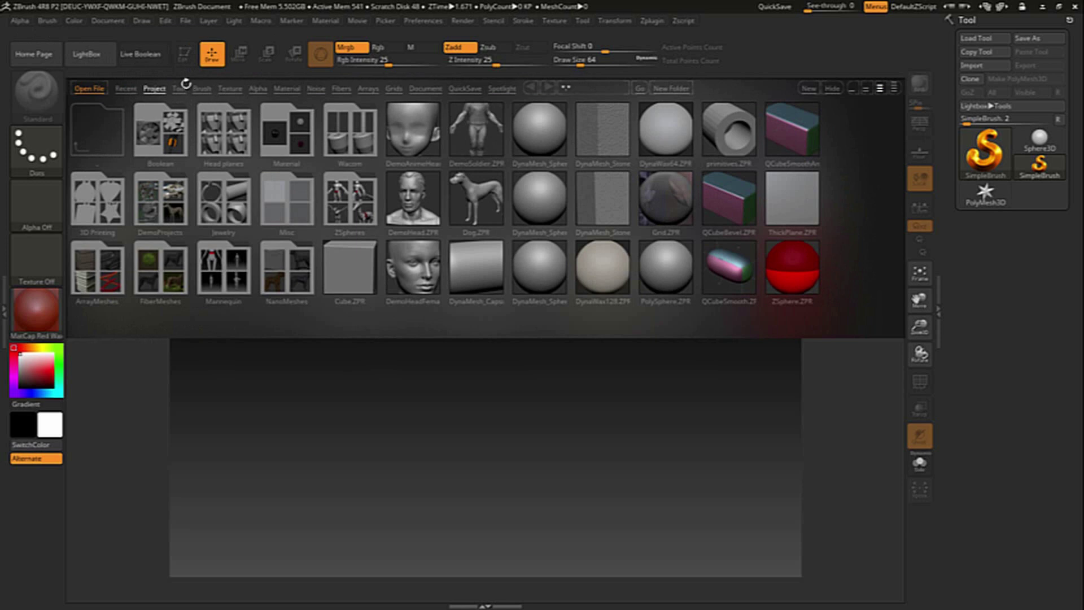
pyautogui.click(179, 88)
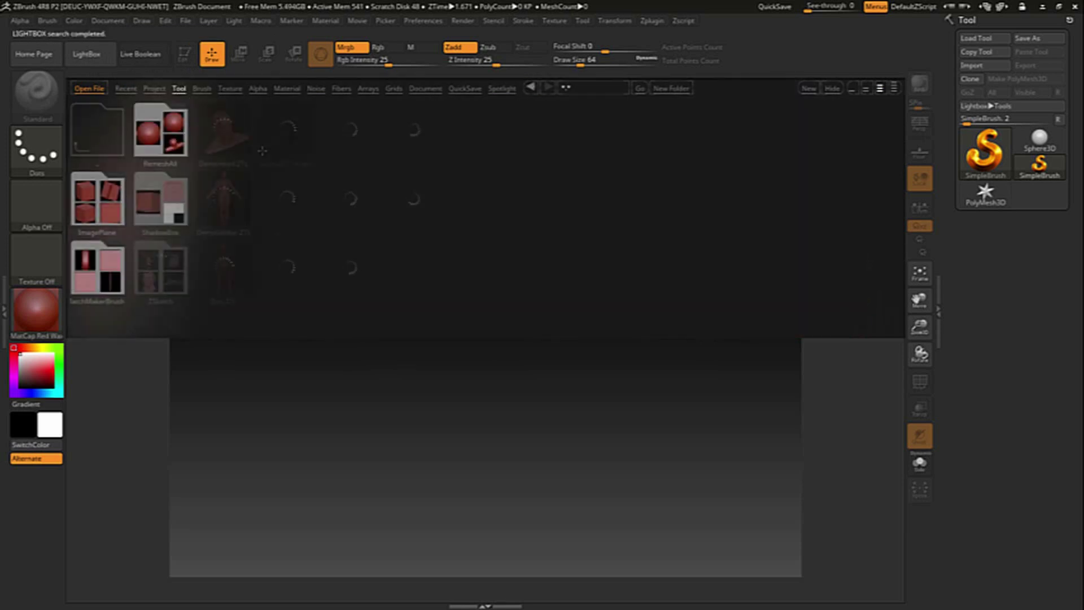
pyautogui.click(125, 89)
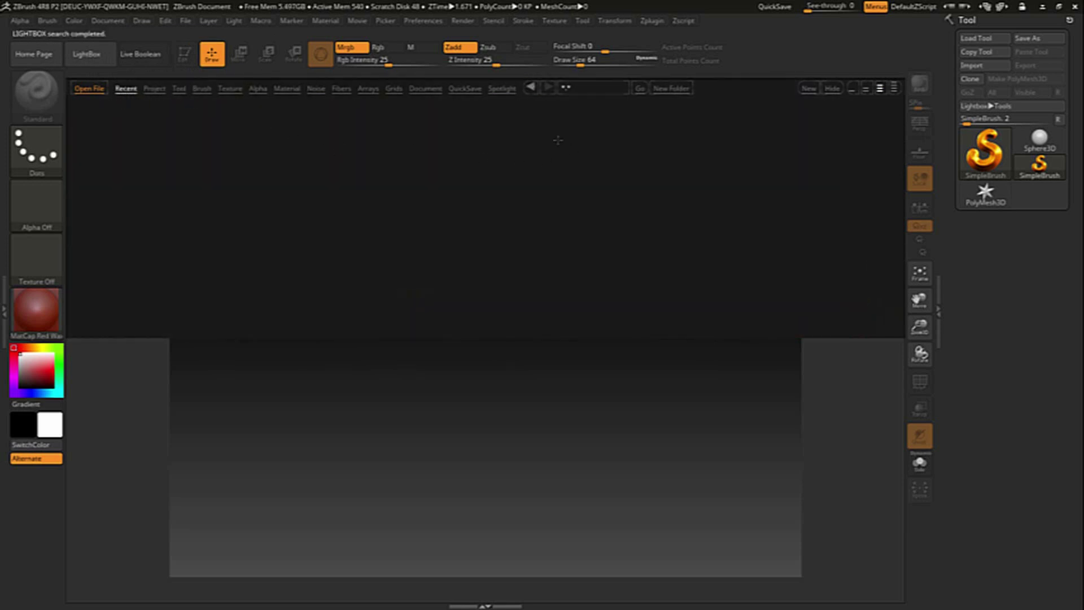
pyautogui.click(154, 90)
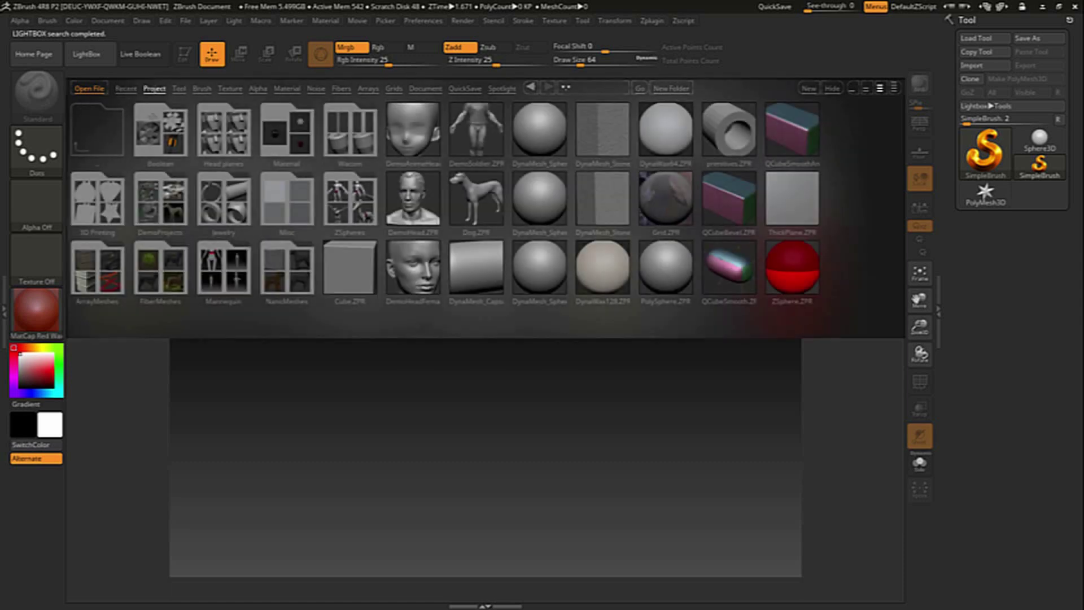
pyautogui.click(125, 89)
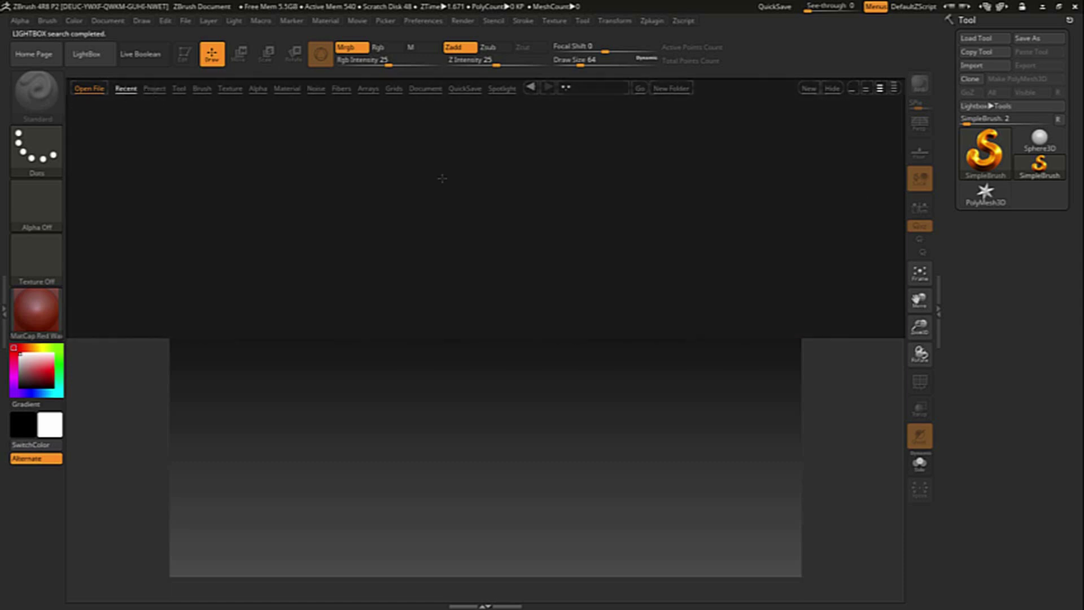
pyautogui.click(154, 89)
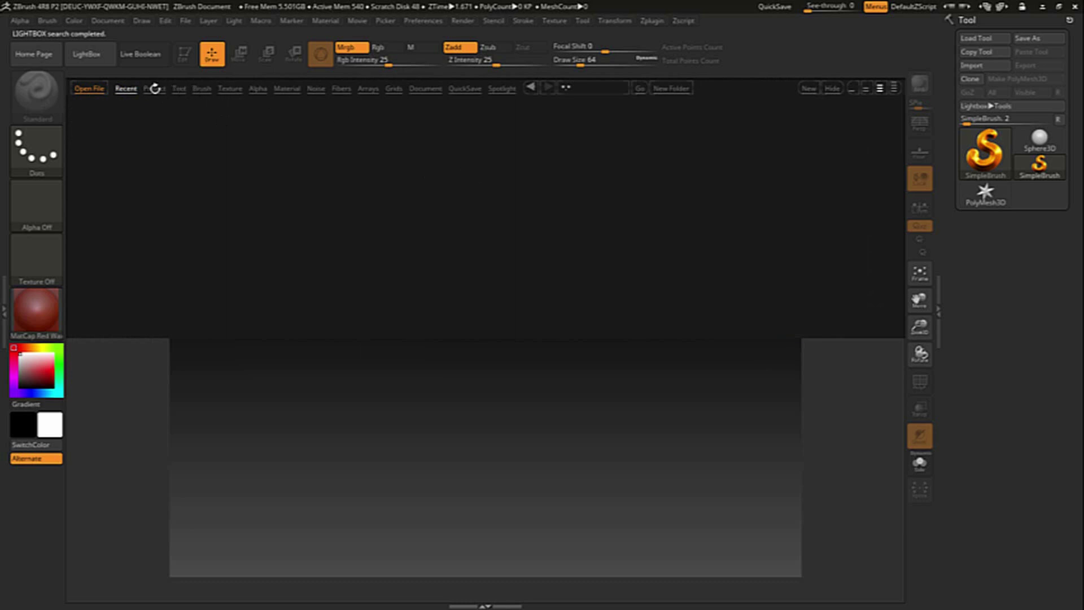
pyautogui.click(189, 89)
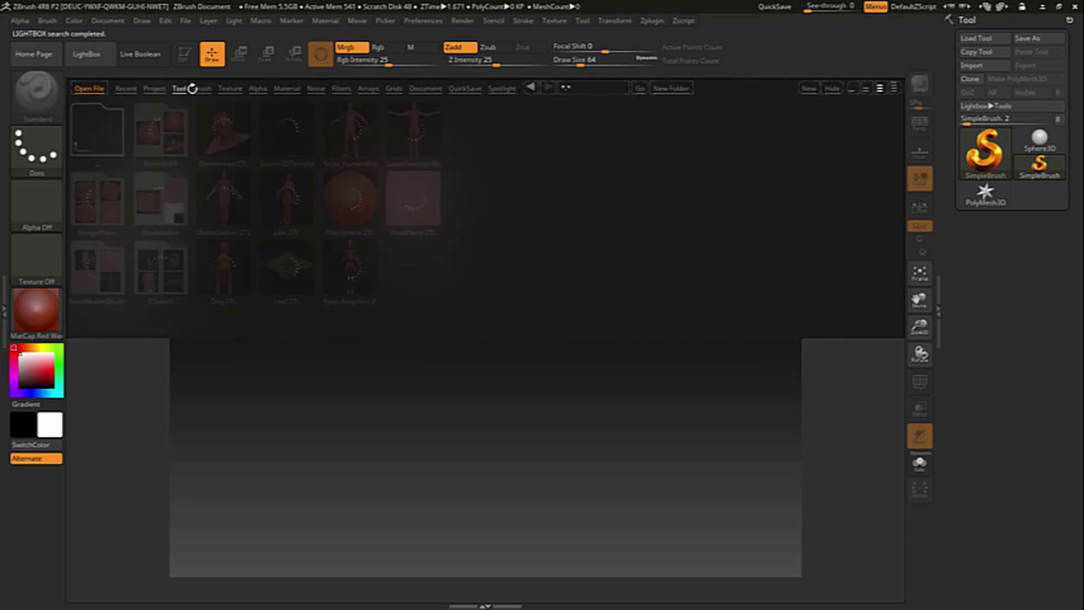
pyautogui.click(202, 88)
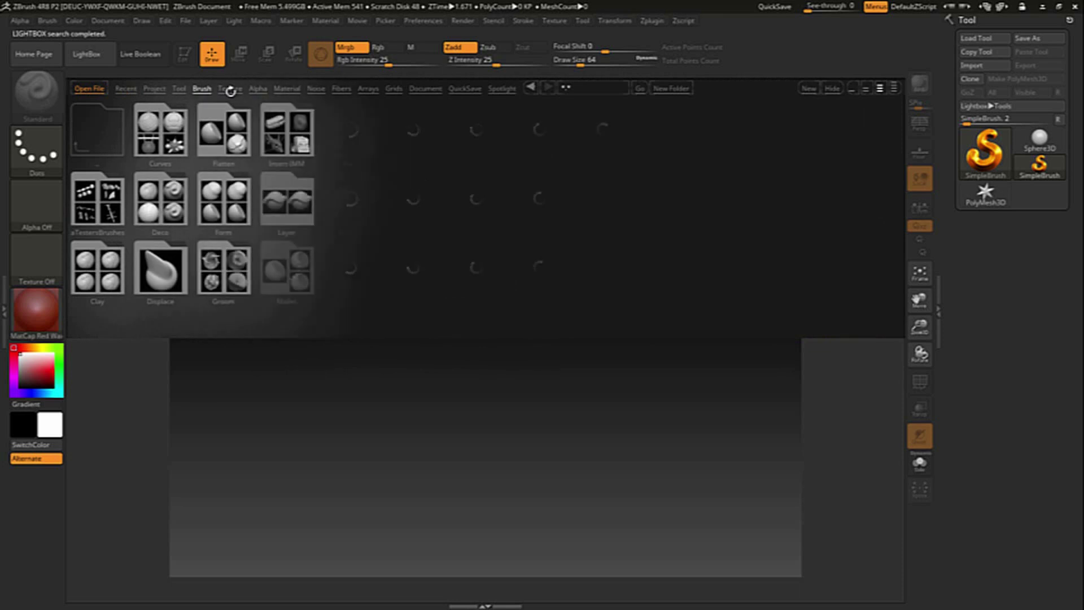
pyautogui.click(230, 91)
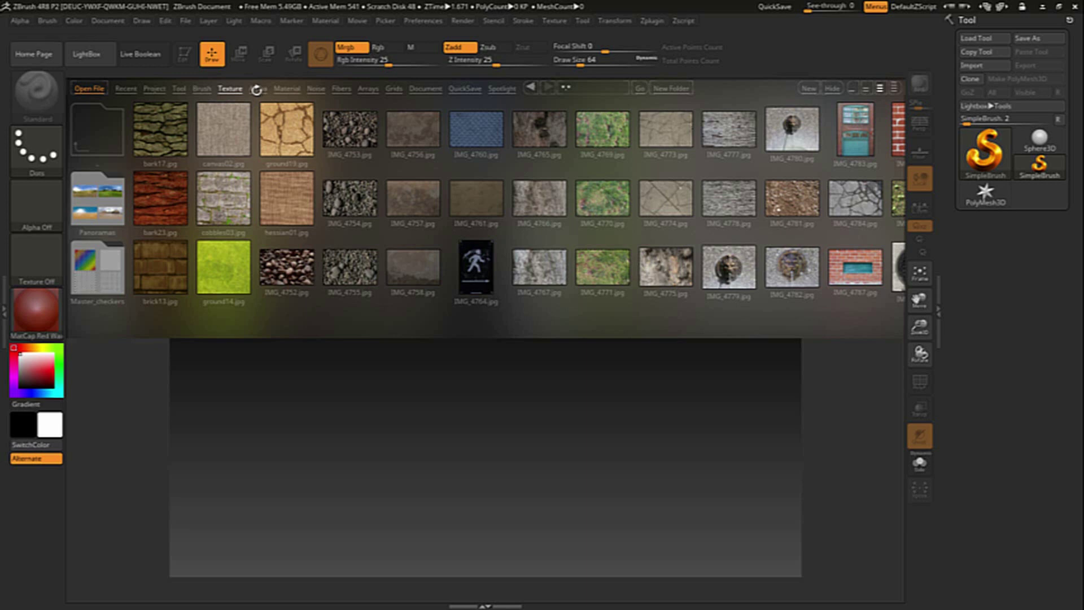
# - Browse the Alpha, Material and Noise libraries, return to Project, then close LightBox
pyautogui.click(258, 89)
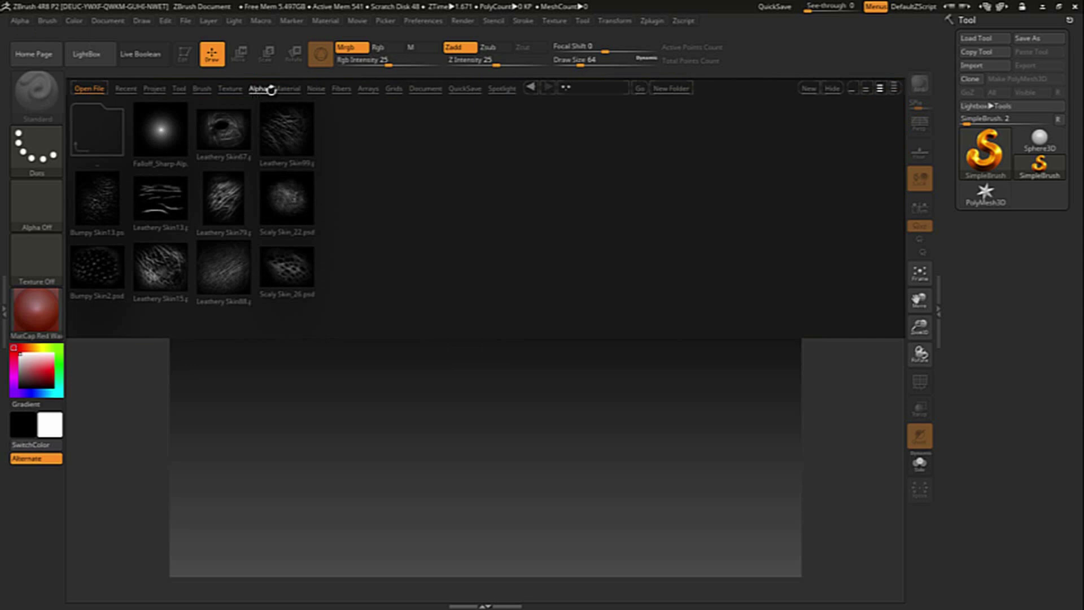
pyautogui.click(287, 89)
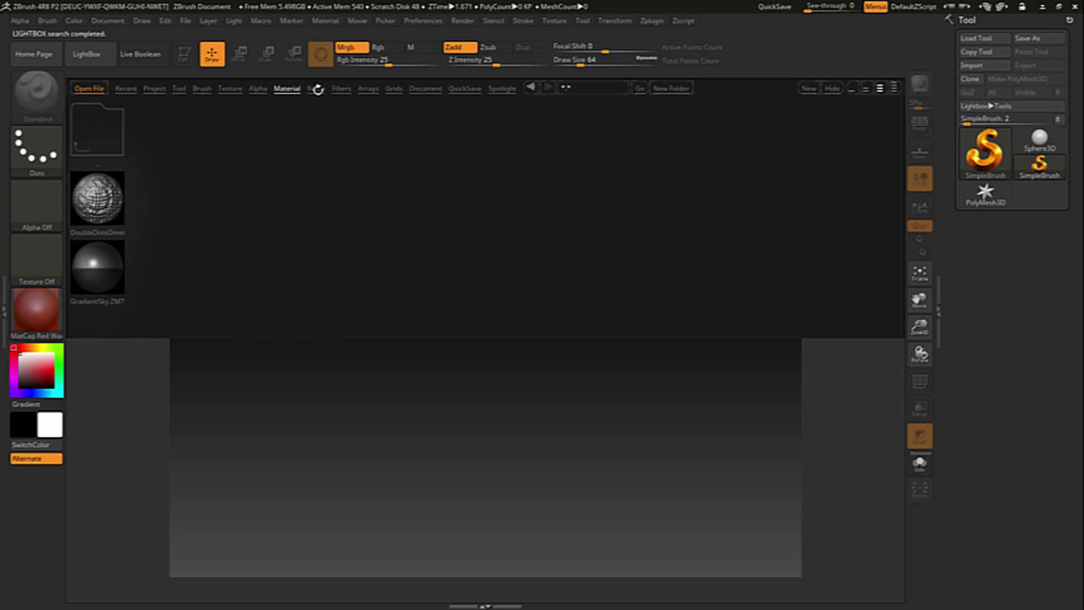
pyautogui.click(316, 89)
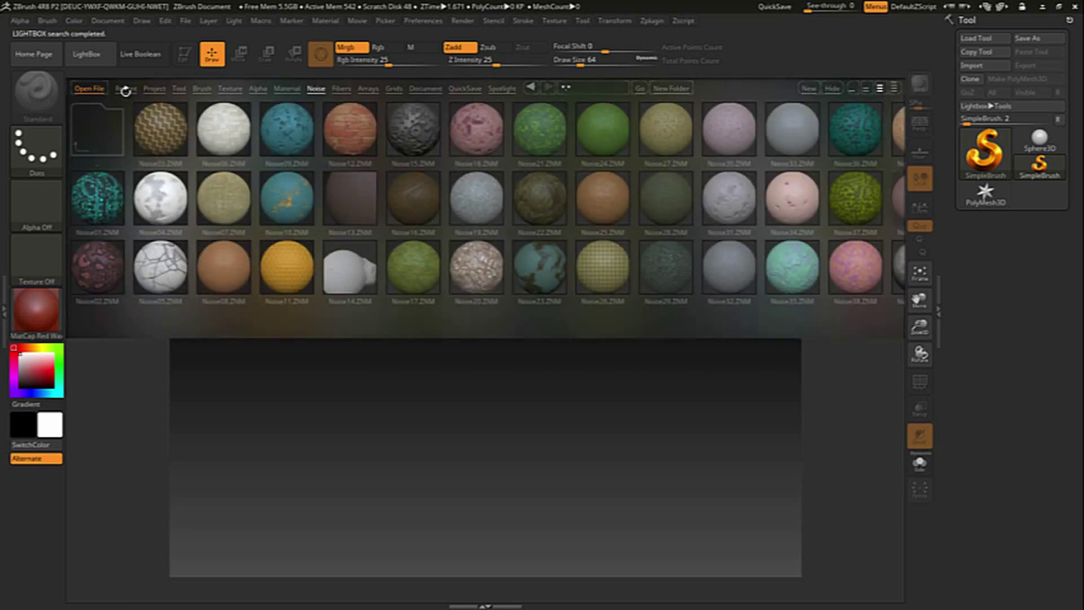
pyautogui.click(125, 89)
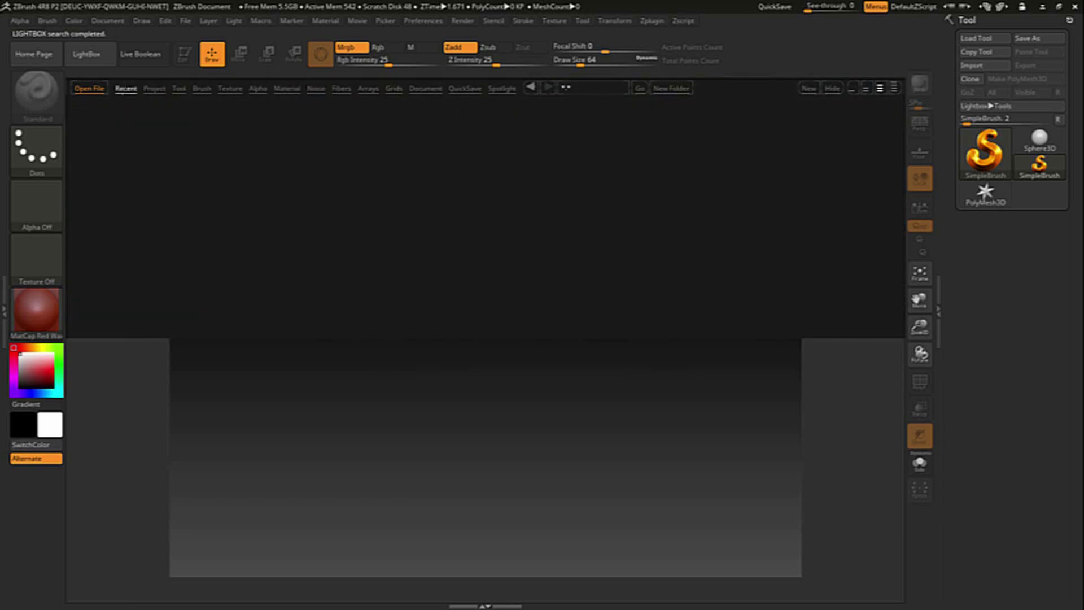
pyautogui.click(153, 89)
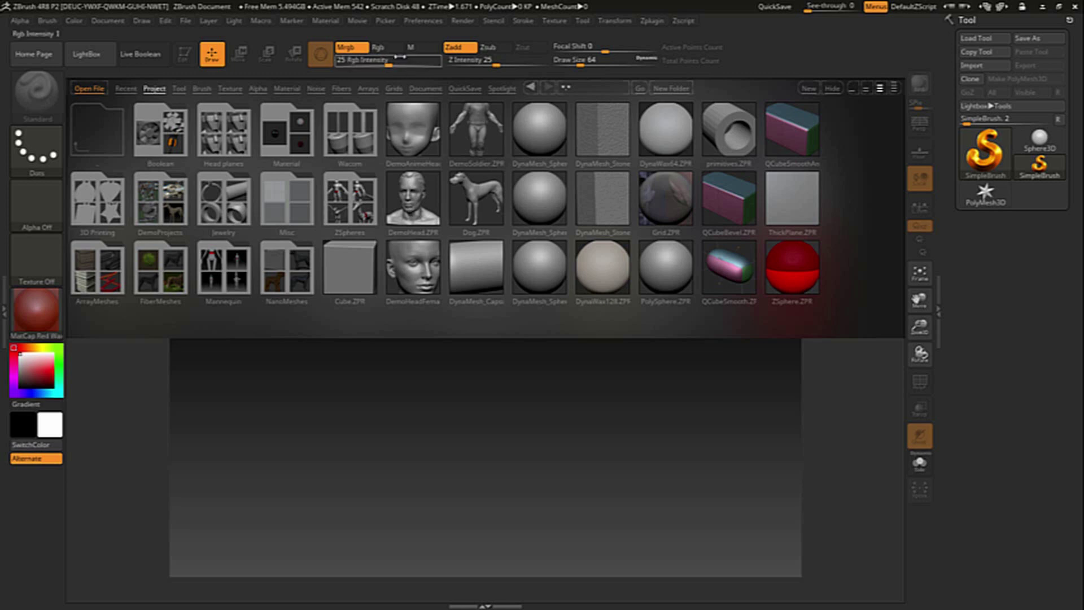
pyautogui.click(86, 54)
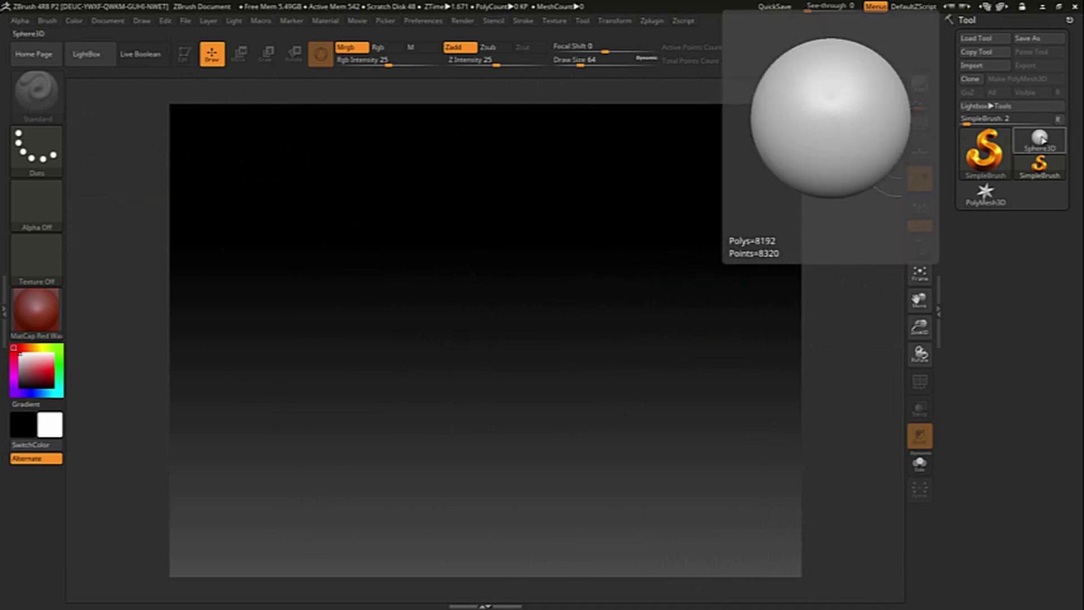
# - Select the Sphere3D tool, drag a red sphere out at canvas centre, and enable Edit
pyautogui.click(1041, 138)
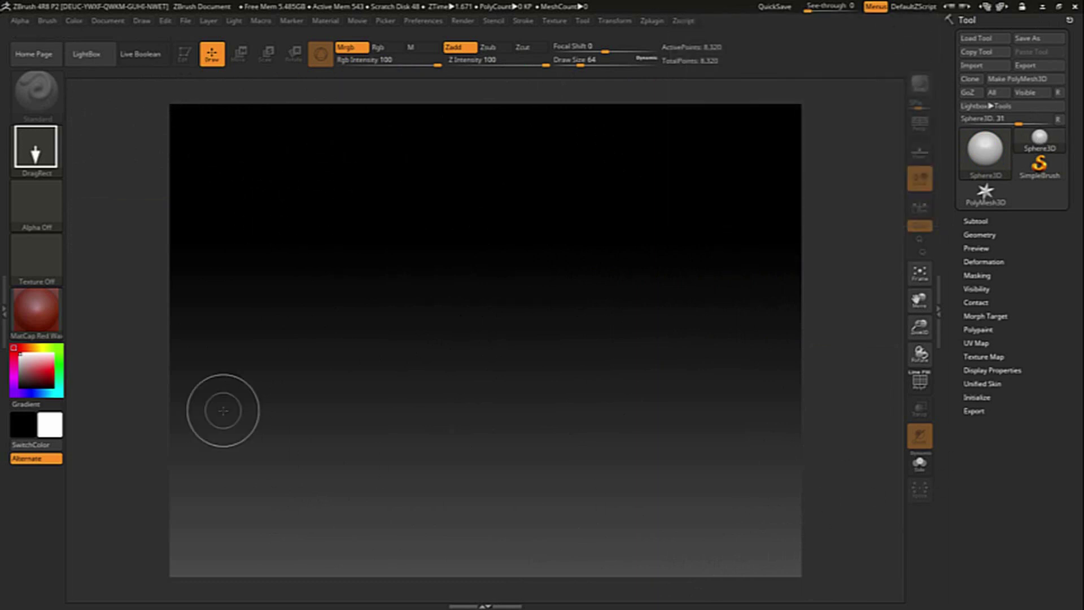
pyautogui.click(1042, 143)
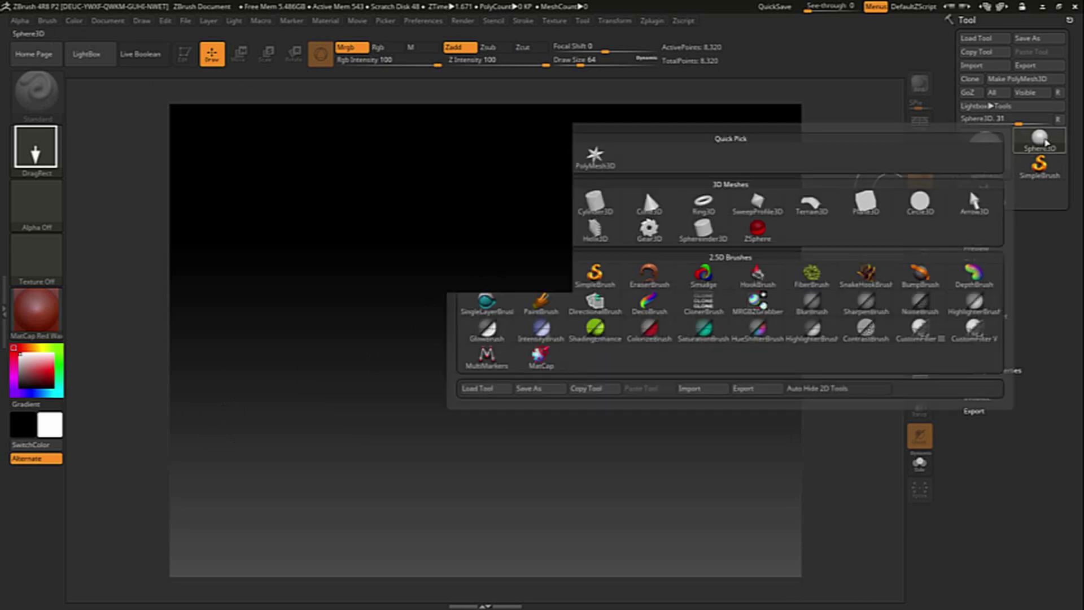
pyautogui.moveTo(449, 327); pyautogui.dragTo(446, 547)
pyautogui.press('t')
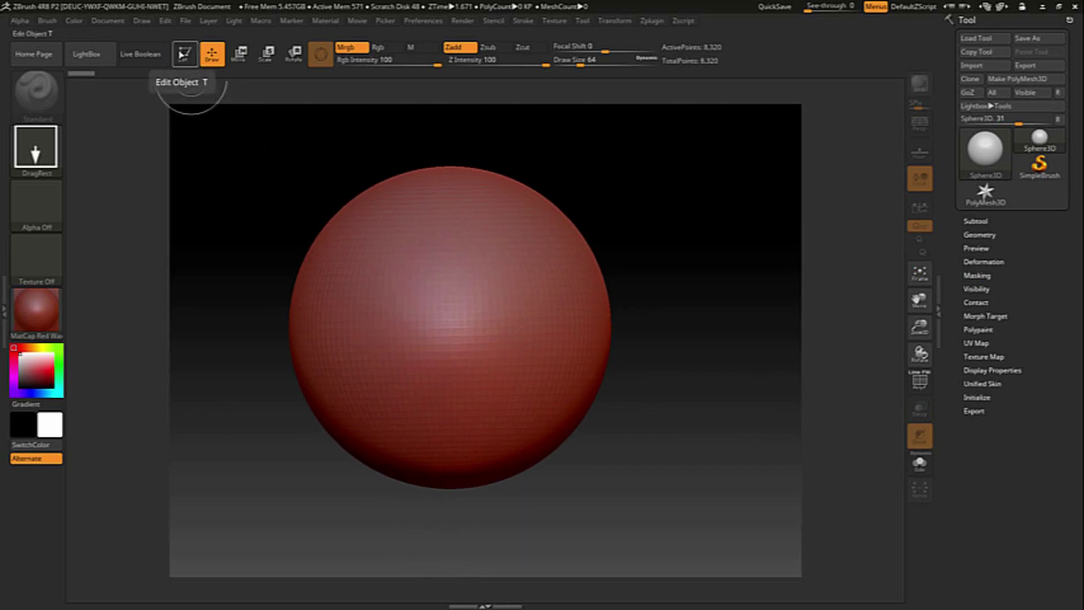
pyautogui.click(192, 68)
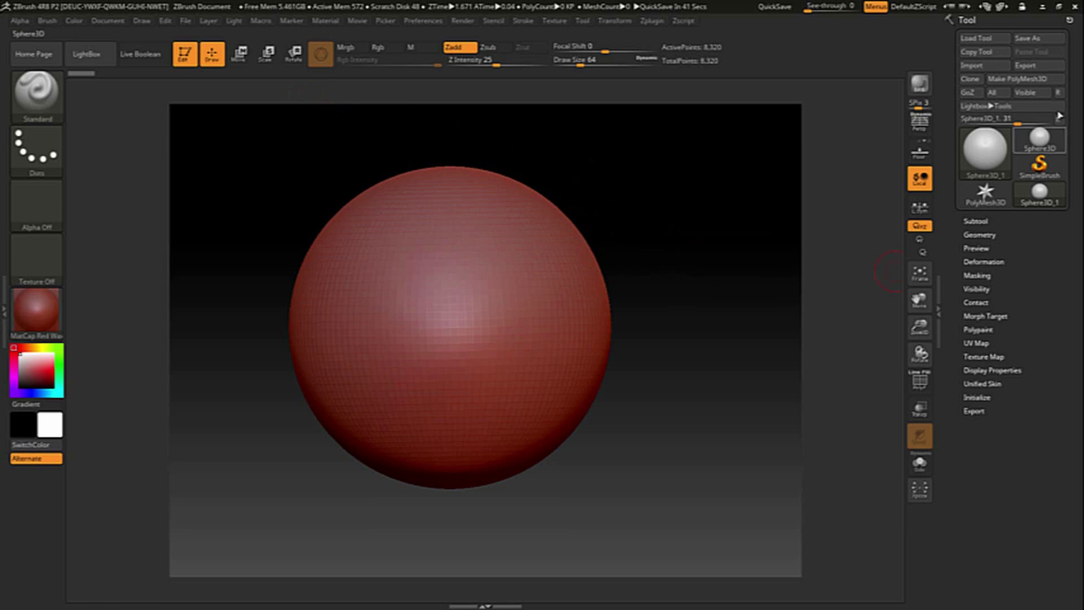
# - Open the Document options showing the 1120×840 canvas size
pyautogui.click(107, 21)
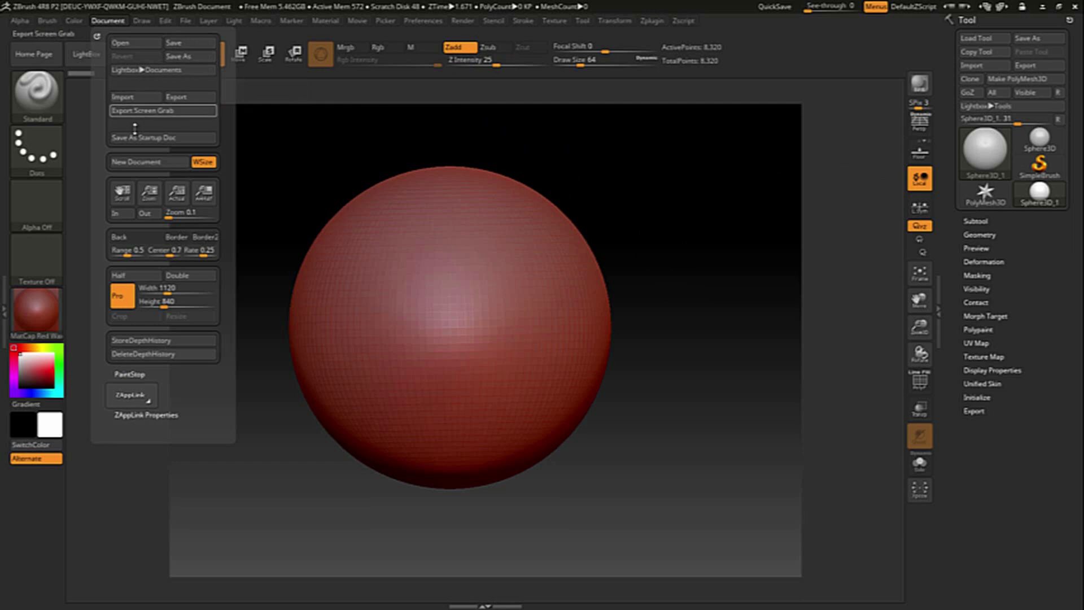
# - Start a new document without saving, redraw the Sphere3D and put it in Edit mode
pyautogui.click(141, 163)
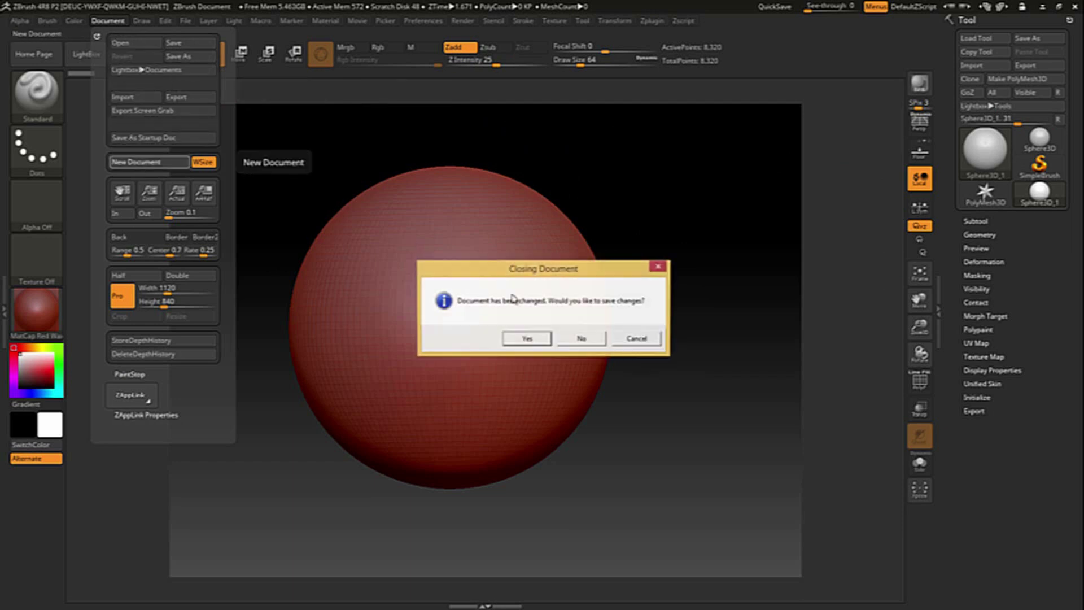
pyautogui.click(593, 342)
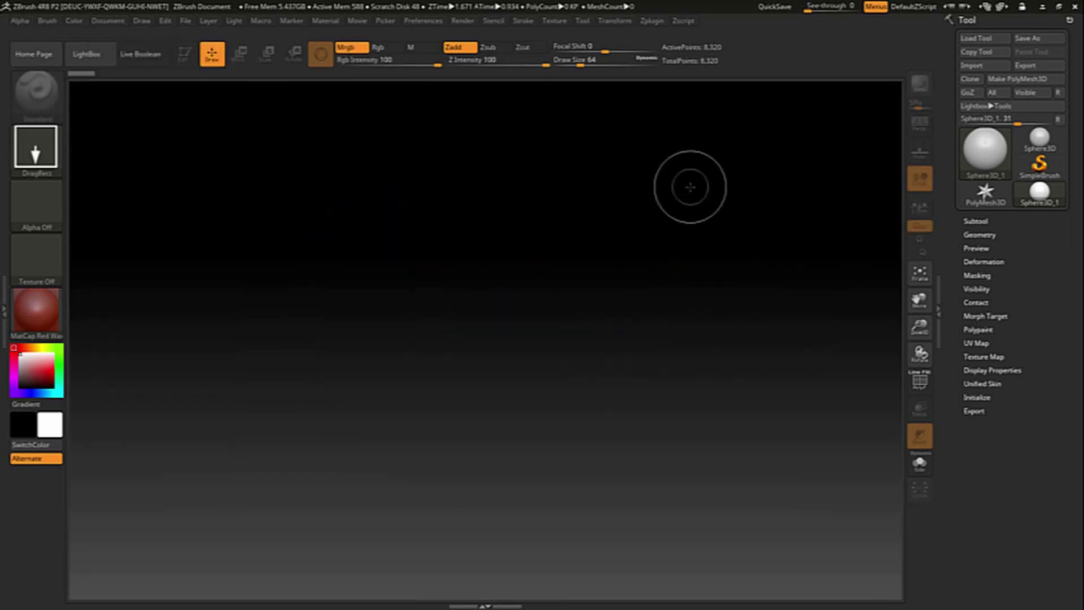
pyautogui.click(990, 156)
pyautogui.click(754, 152)
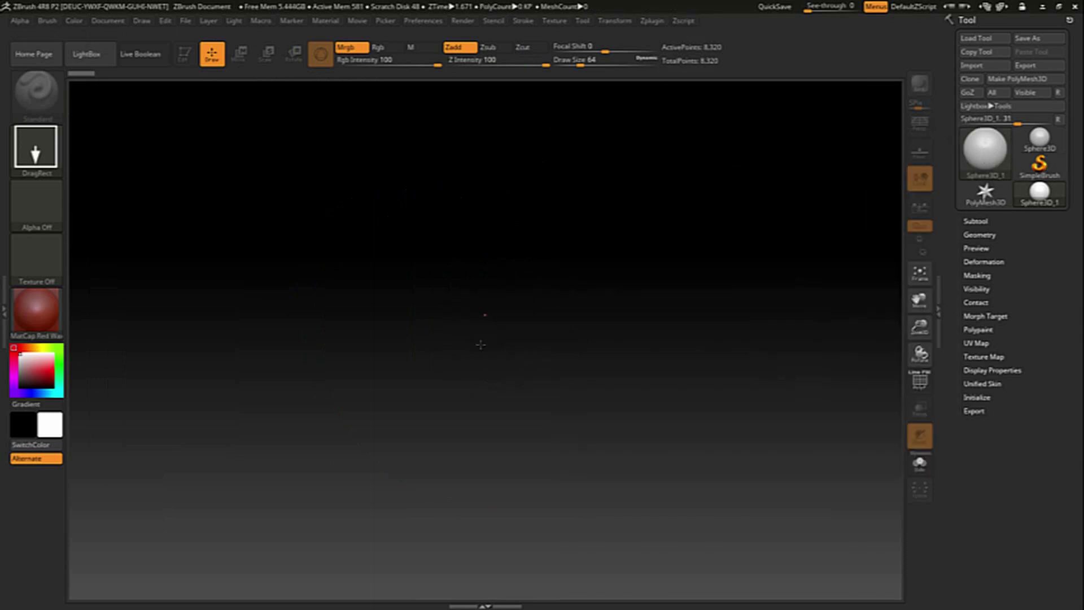
pyautogui.moveTo(484, 318); pyautogui.dragTo(480, 489)
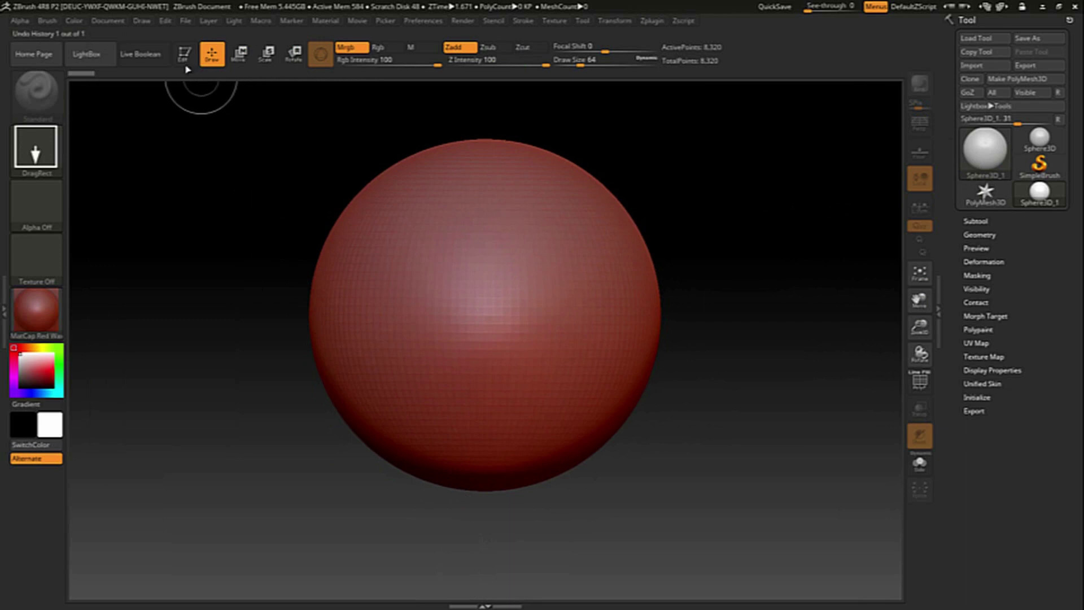
pyautogui.click(184, 53)
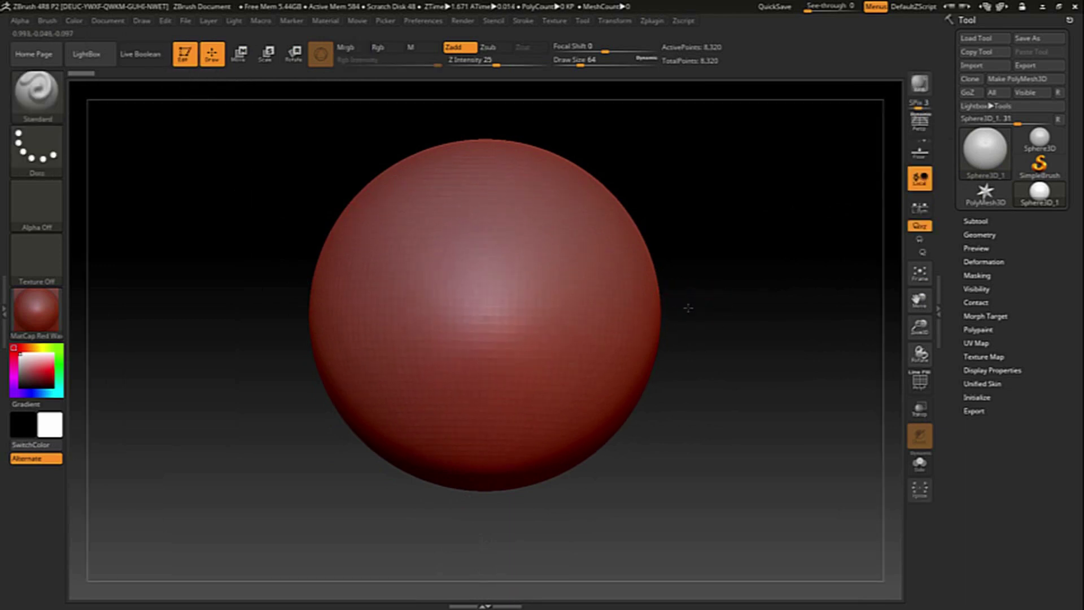
pyautogui.moveTo(677, 310); pyautogui.dragTo(678, 309)
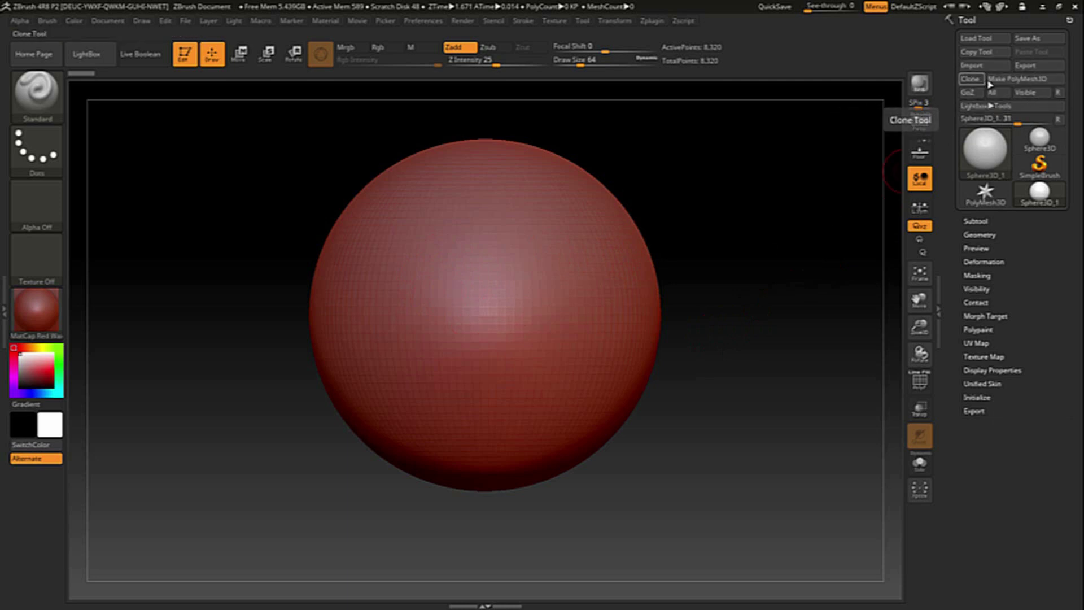
# - Convert the sphere to a sculptable polymesh and undo a test stroke
pyautogui.click(1033, 82)
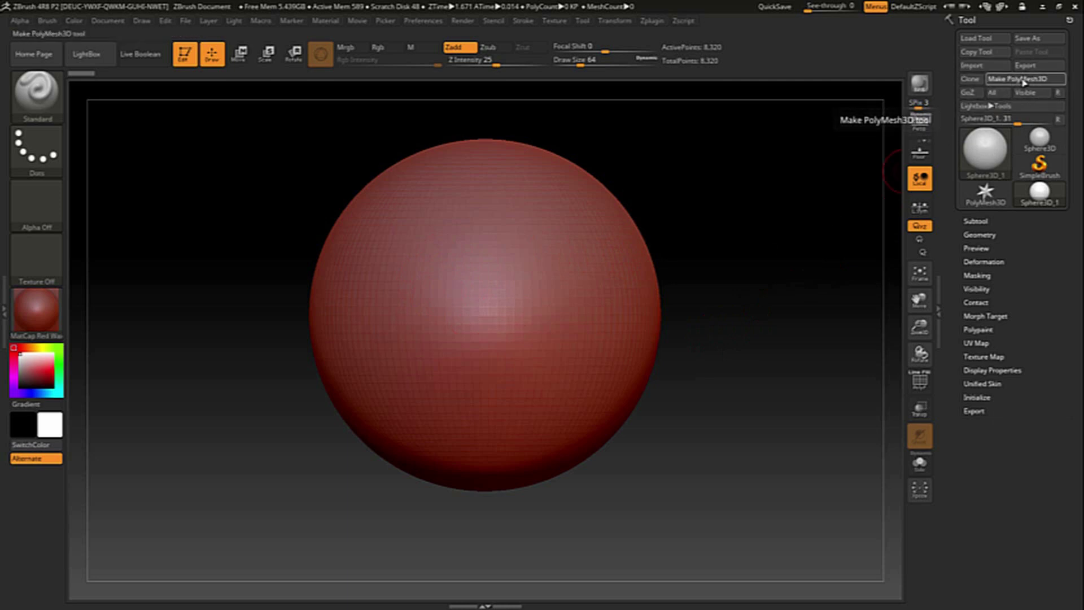
pyautogui.moveTo(545, 261)
pyautogui.mouseDown()
pyautogui.moveTo(508, 338)
pyautogui.moveTo(424, 276)
pyautogui.moveTo(395, 237)
pyautogui.moveTo(630, 364)
pyautogui.moveTo(615, 276)
pyautogui.moveTo(531, 201)
pyautogui.moveTo(491, 316)
pyautogui.moveTo(518, 264)
pyautogui.moveTo(395, 350)
pyautogui.moveTo(350, 282)
pyautogui.moveTo(452, 389)
pyautogui.moveTo(513, 432)
pyautogui.mouseUp()
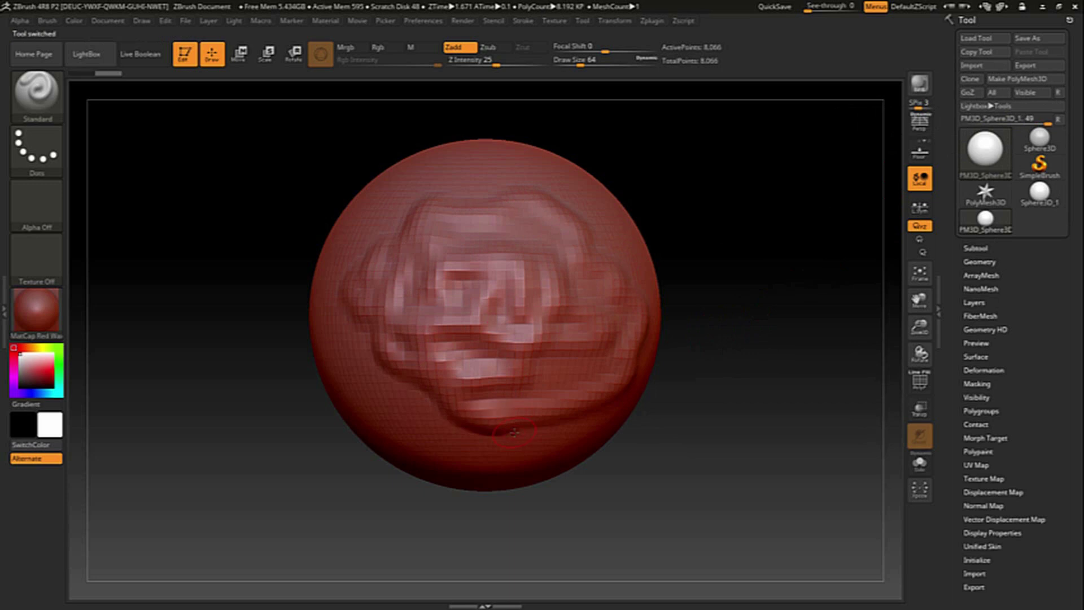
pyautogui.hotkey('ctrl', 'z')
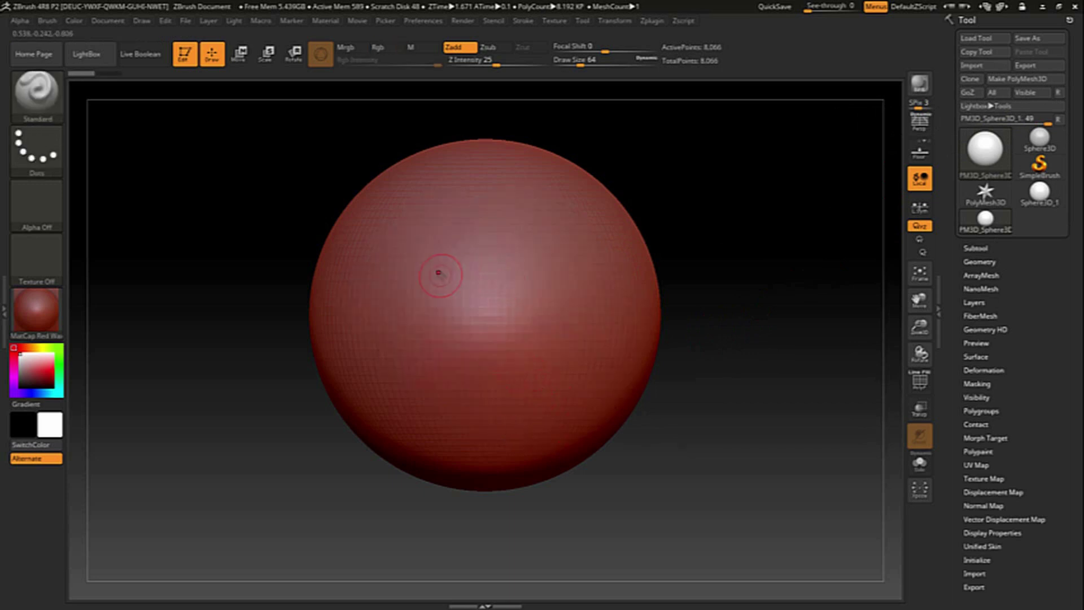
# - Set the brush Draw Size to about 163 and raise a nose bulge on the right
pyautogui.press(']')
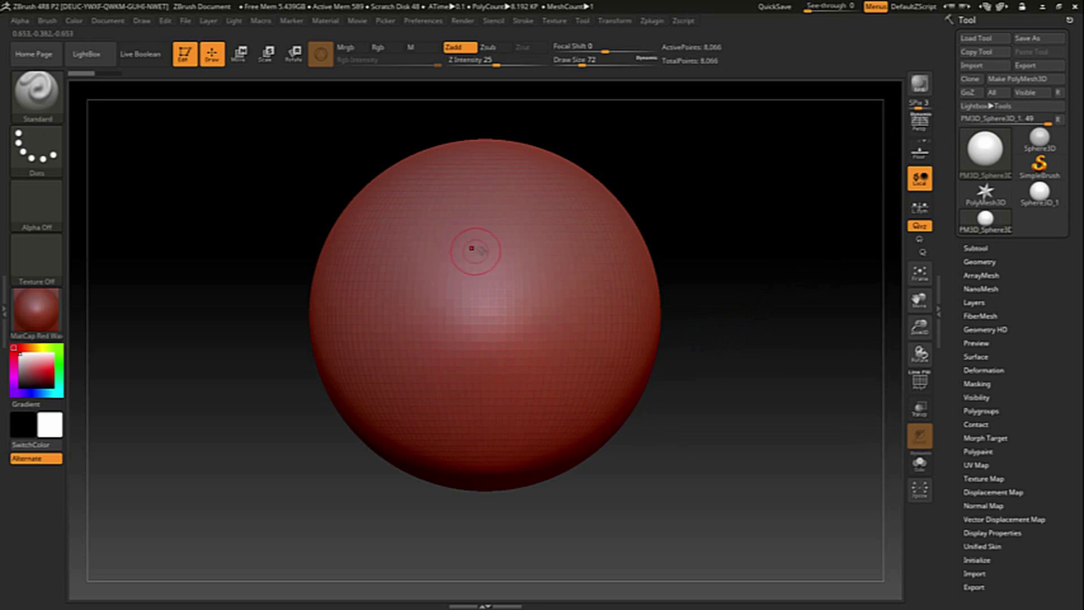
pyautogui.press('space')
pyautogui.moveTo(473, 249); pyautogui.dragTo(494, 250)
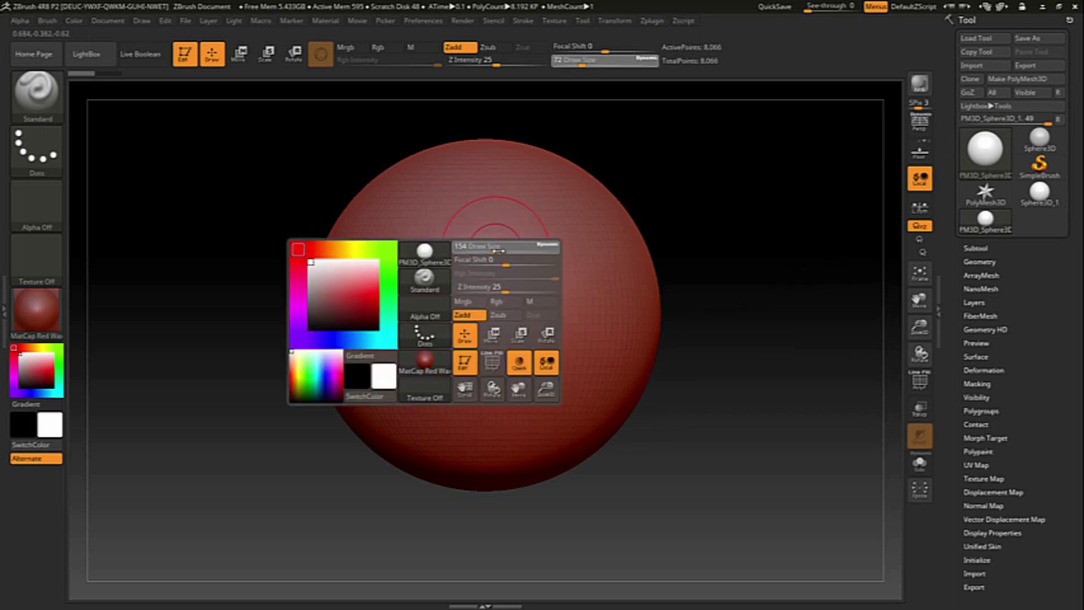
pyautogui.press('space')
pyautogui.moveTo(501, 230); pyautogui.dragTo(502, 231)
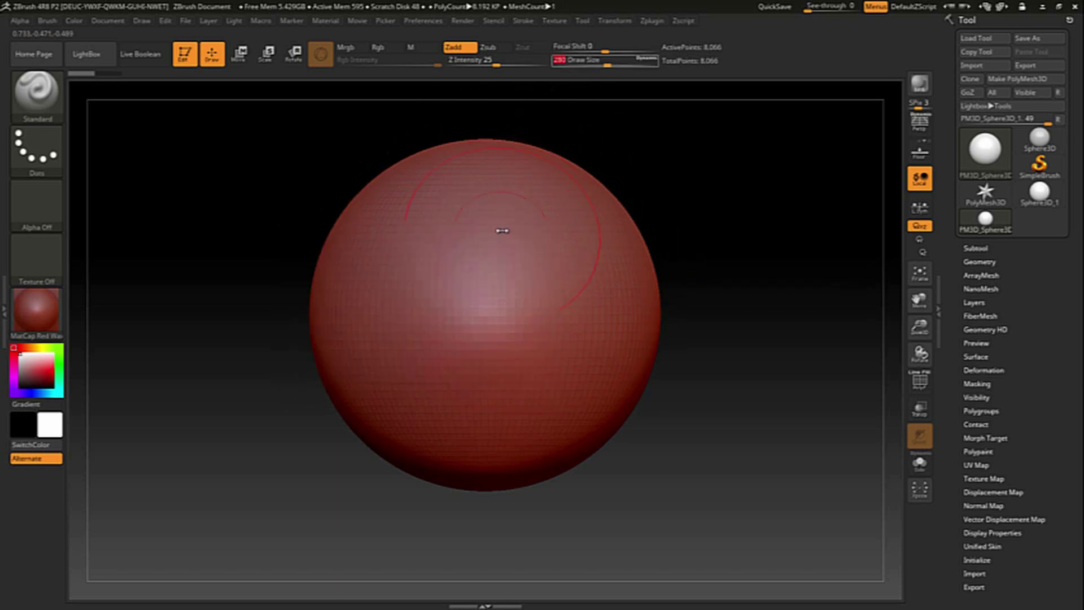
pyautogui.press('s')
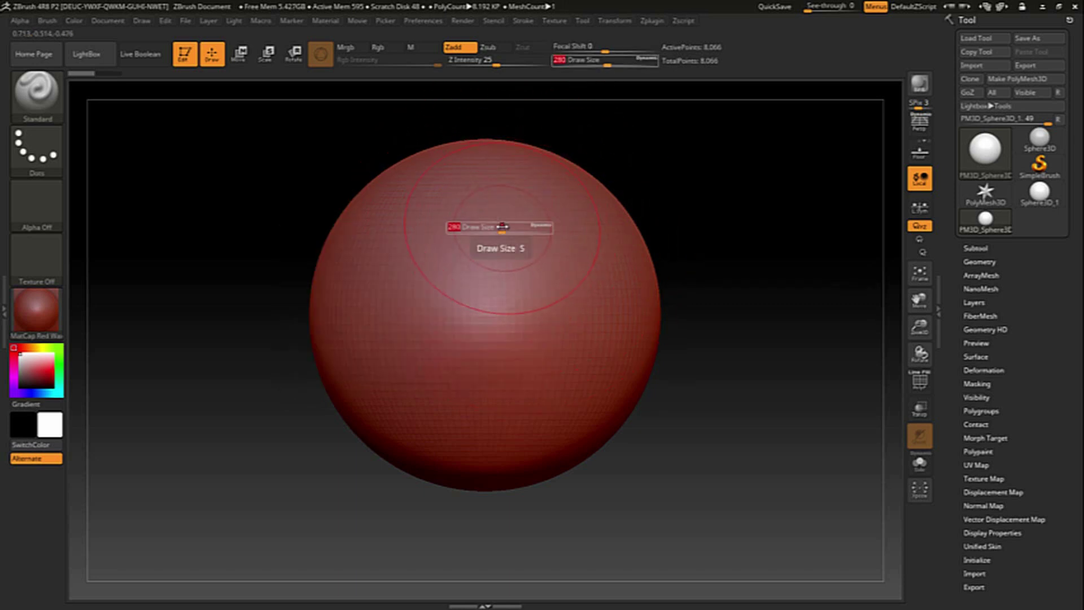
pyautogui.moveTo(502, 226); pyautogui.dragTo(485, 232)
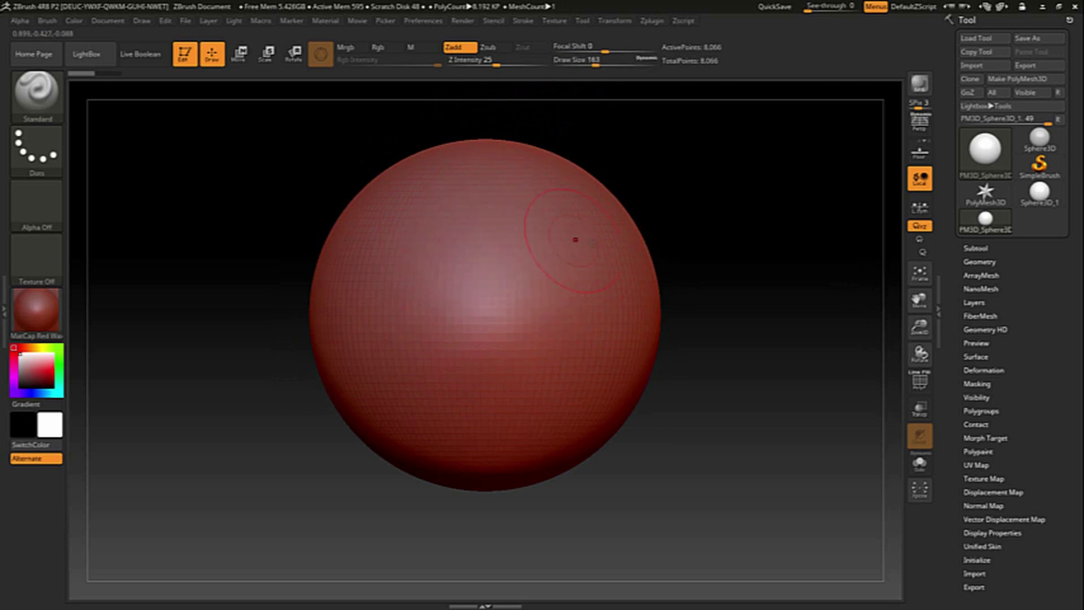
pyautogui.moveTo(655, 338)
pyautogui.mouseDown()
pyautogui.moveTo(630, 293)
pyautogui.moveTo(657, 302)
pyautogui.mouseUp()
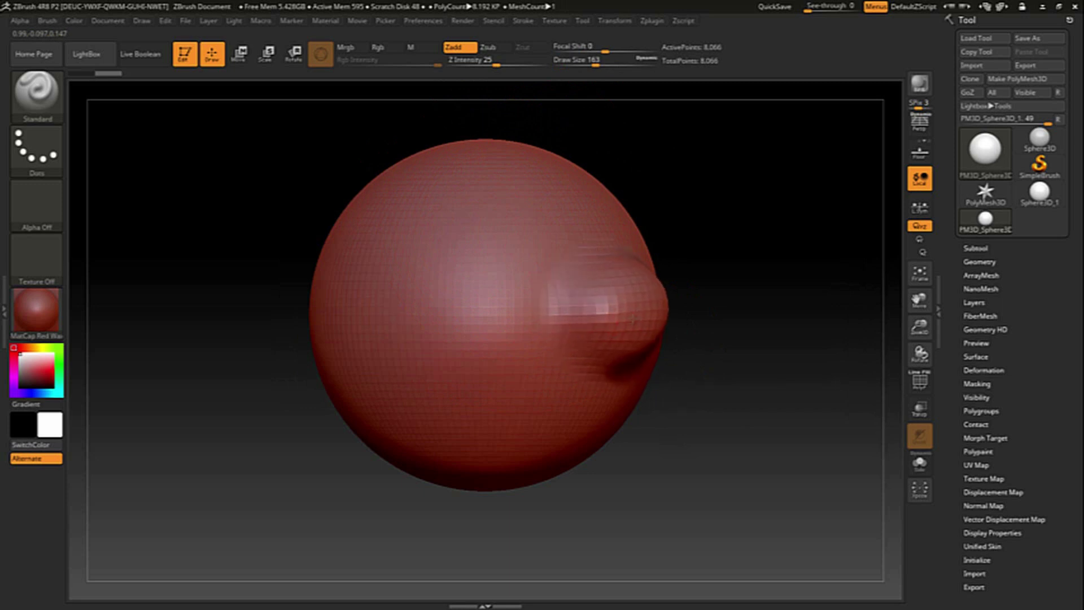
# - Sculpt brow bulges across the upper face and a lower cheek/mouth mound with a crease
pyautogui.moveTo(511, 234); pyautogui.dragTo(508, 214)
pyautogui.moveTo(662, 481); pyautogui.dragTo(523, 421)
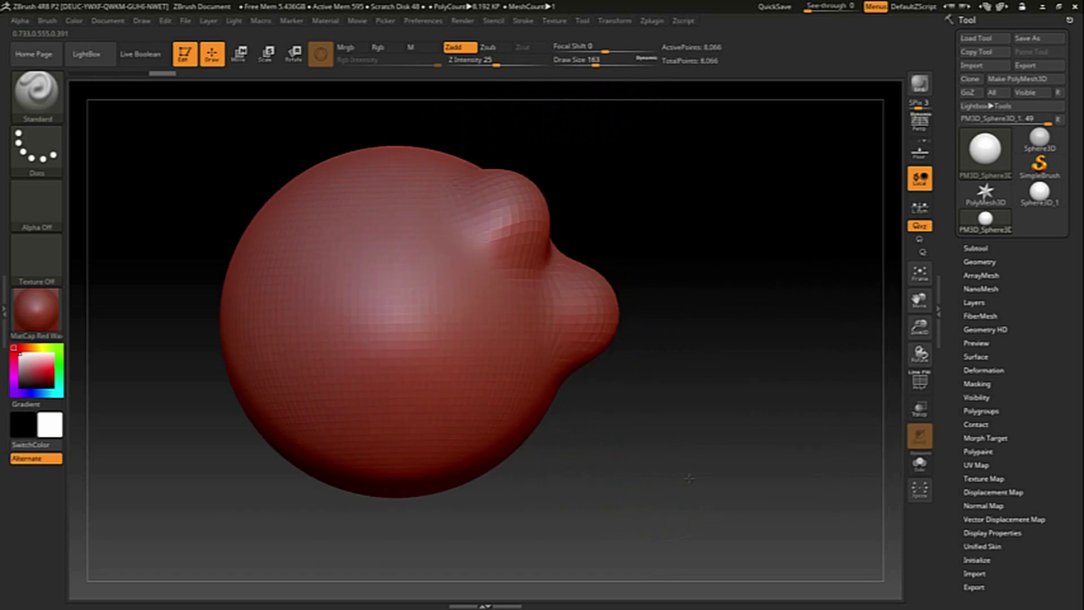
pyautogui.moveTo(432, 347)
pyautogui.mouseDown()
pyautogui.moveTo(440, 360)
pyautogui.moveTo(443, 349)
pyautogui.moveTo(433, 359)
pyautogui.mouseUp()
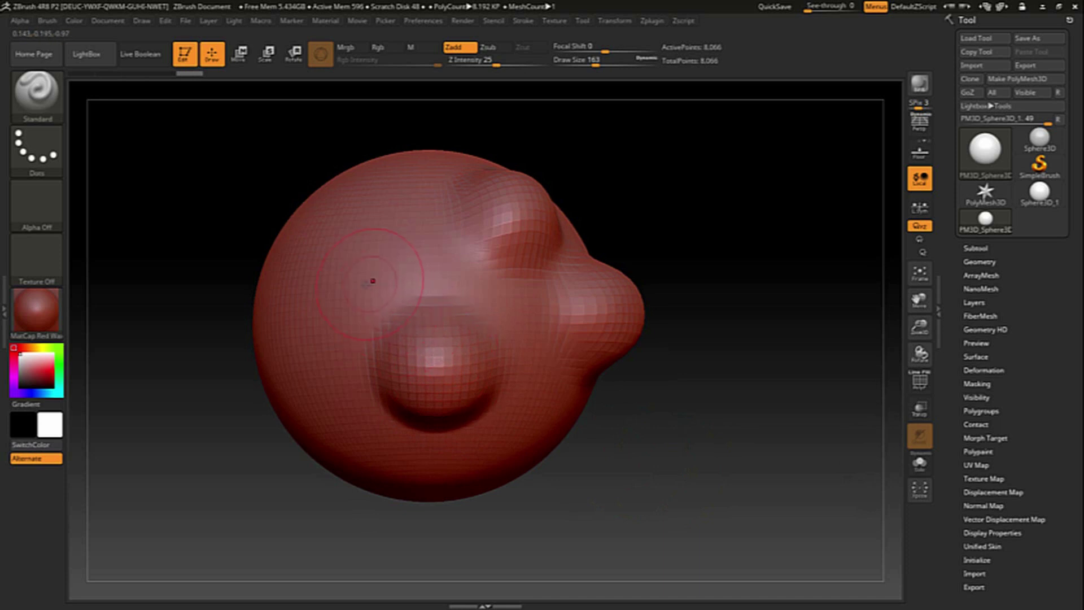
pyautogui.moveTo(361, 229); pyautogui.dragTo(326, 236)
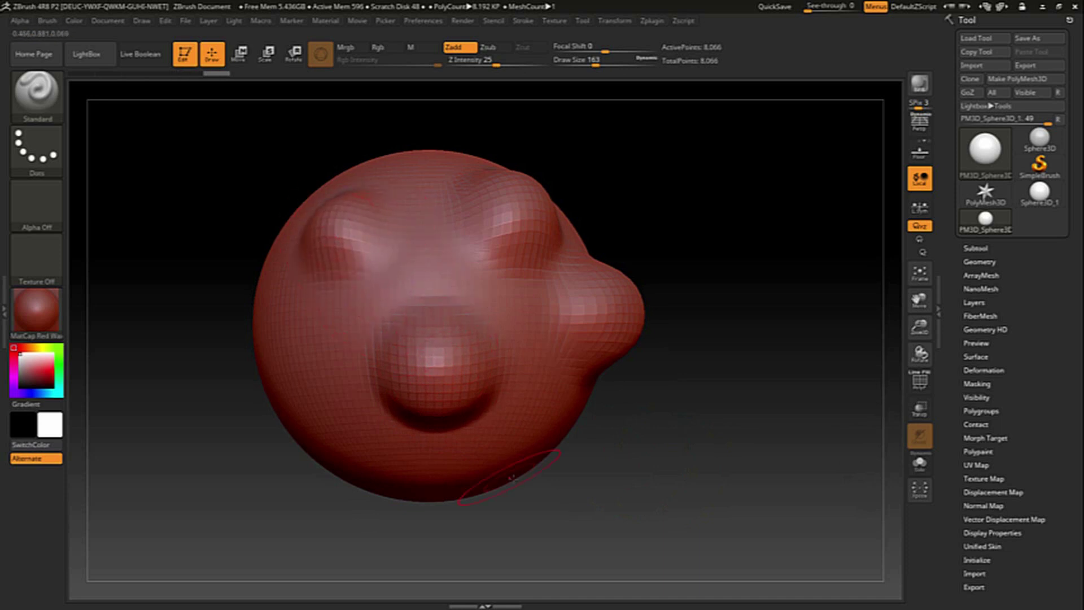
pyautogui.moveTo(554, 492); pyautogui.dragTo(513, 469)
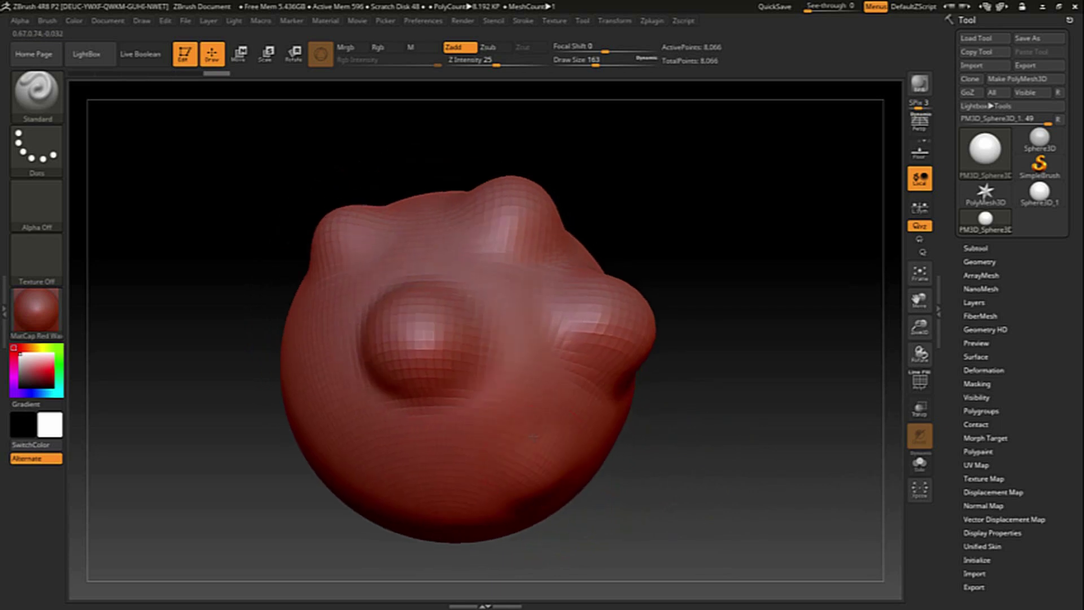
pyautogui.moveTo(465, 432)
pyautogui.mouseDown()
pyautogui.moveTo(428, 439)
pyautogui.moveTo(459, 452)
pyautogui.moveTo(446, 463)
pyautogui.mouseUp()
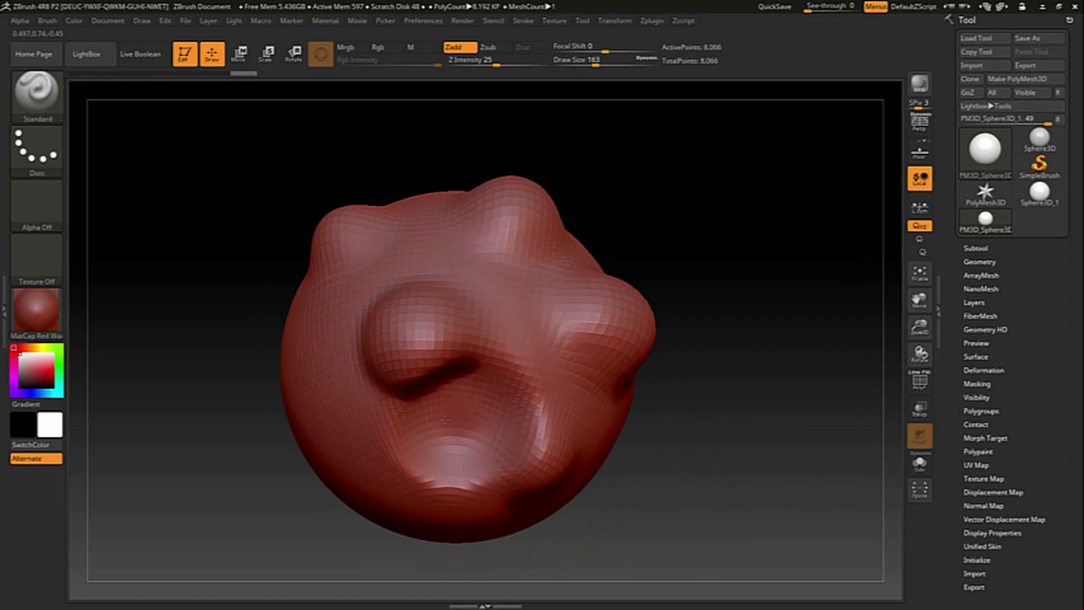
# - Turn the head sideways and carve an eye-socket form on the upper right
pyautogui.moveTo(672, 443)
pyautogui.mouseDown()
pyautogui.moveTo(525, 304)
pyautogui.moveTo(500, 303)
pyautogui.mouseUp()
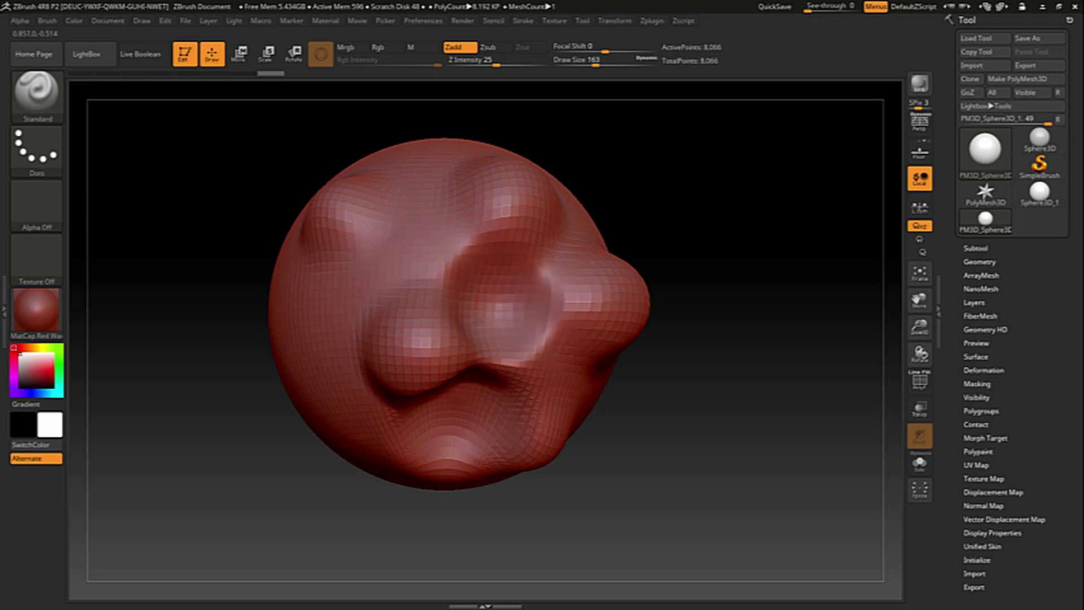
pyautogui.moveTo(665, 418)
pyautogui.mouseDown()
pyautogui.moveTo(782, 472)
pyautogui.moveTo(722, 480)
pyautogui.moveTo(706, 358)
pyautogui.mouseUp()
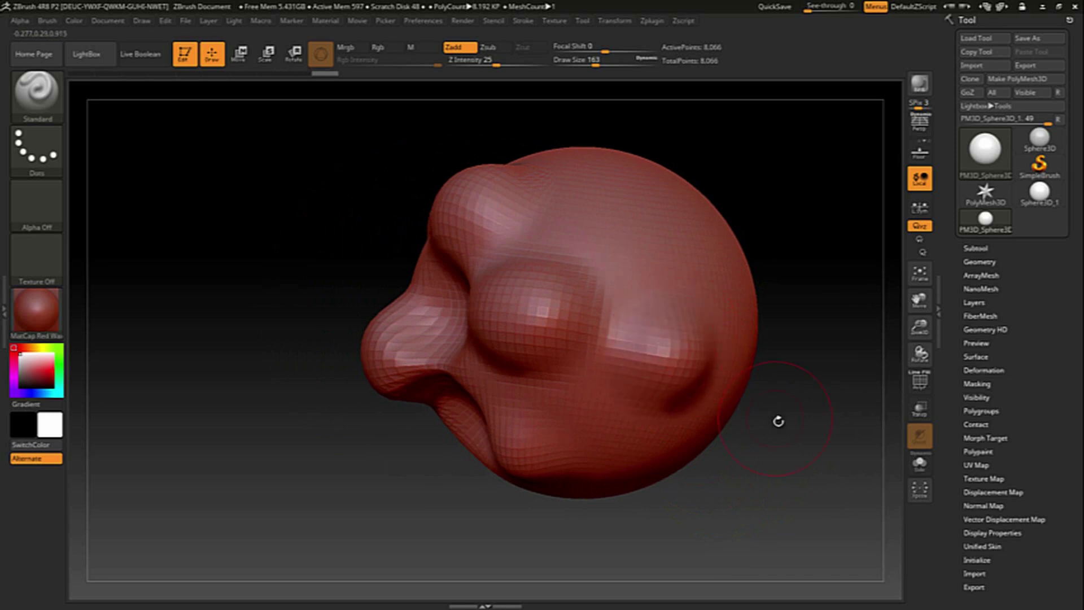
pyautogui.moveTo(777, 418); pyautogui.dragTo(734, 407)
pyautogui.moveTo(565, 315); pyautogui.dragTo(575, 287)
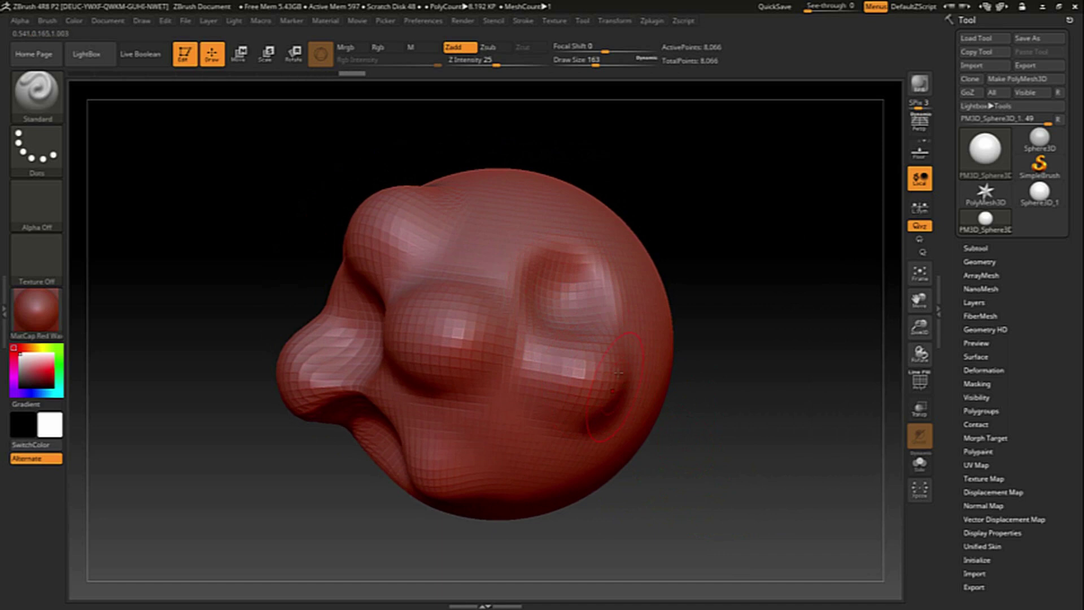
pyautogui.moveTo(733, 418); pyautogui.dragTo(706, 413)
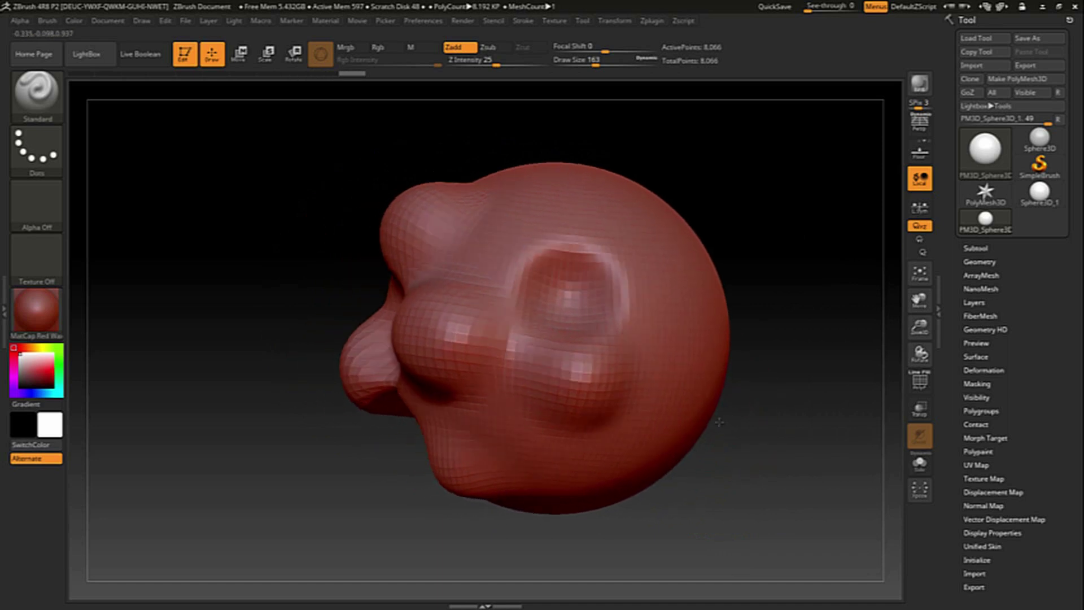
# - Smooth away the eye-socket dent and the surface near the left bumps
pyautogui.keyDown('shift'); pyautogui.moveTo(554, 232); pyautogui.dragTo(587, 305); pyautogui.keyUp('shift')
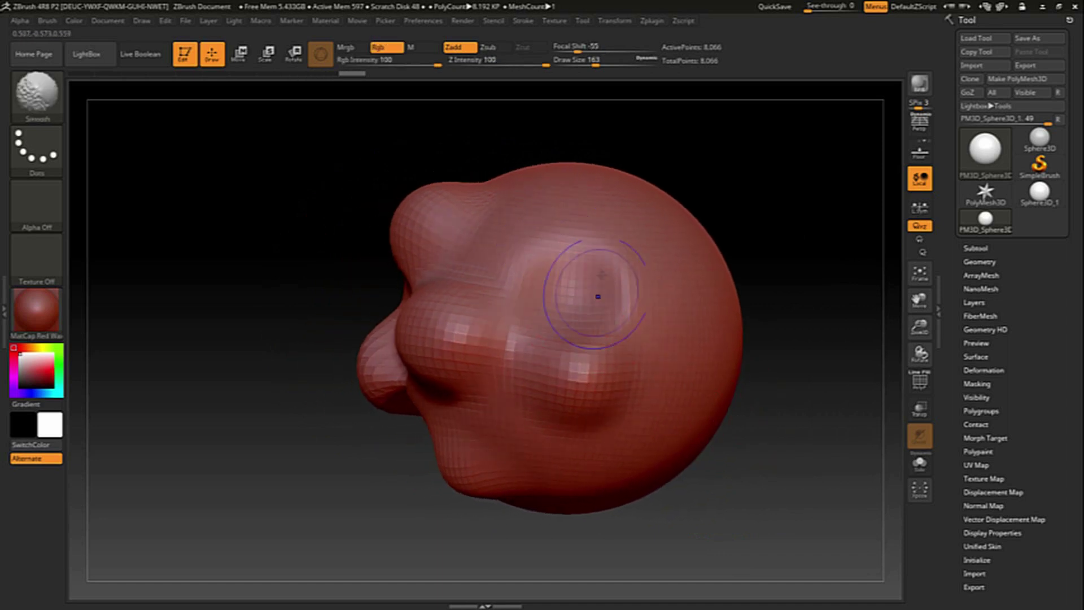
pyautogui.keyDown('shift'); pyautogui.moveTo(468, 338); pyautogui.dragTo(406, 316); pyautogui.keyUp('shift')
pyautogui.moveTo(428, 322); pyautogui.dragTo(492, 322, button='right')
pyautogui.moveTo(493, 321)
pyautogui.keyDown('shift'); pyautogui.mouseDown()
pyautogui.moveTo(527, 356)
pyautogui.moveTo(503, 370)
pyautogui.mouseUp(); pyautogui.keyUp('shift')
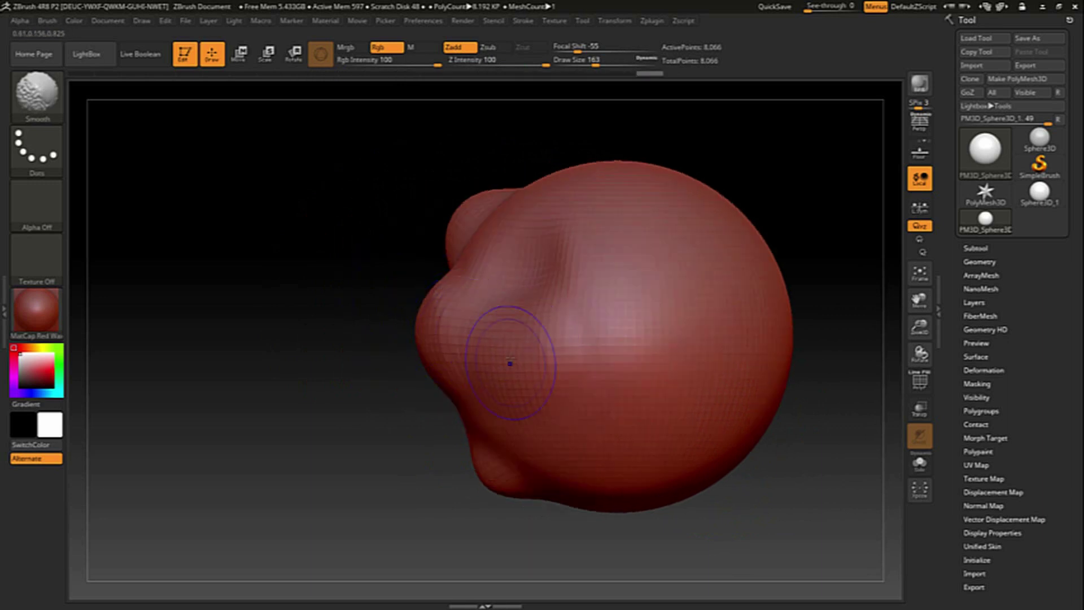
# - Orbit the head to the side, smooth the cheek, and sculpt a new mound with a crease
pyautogui.moveTo(463, 542); pyautogui.dragTo(531, 542)
pyautogui.moveTo(379, 316)
pyautogui.keyDown('shift'); pyautogui.mouseDown()
pyautogui.moveTo(435, 356)
pyautogui.moveTo(474, 361)
pyautogui.mouseUp(); pyautogui.keyUp('shift')
pyautogui.moveTo(395, 338)
pyautogui.keyDown('shift'); pyautogui.mouseDown()
pyautogui.moveTo(474, 378)
pyautogui.moveTo(368, 353)
pyautogui.moveTo(392, 336)
pyautogui.mouseUp(); pyautogui.keyUp('shift')
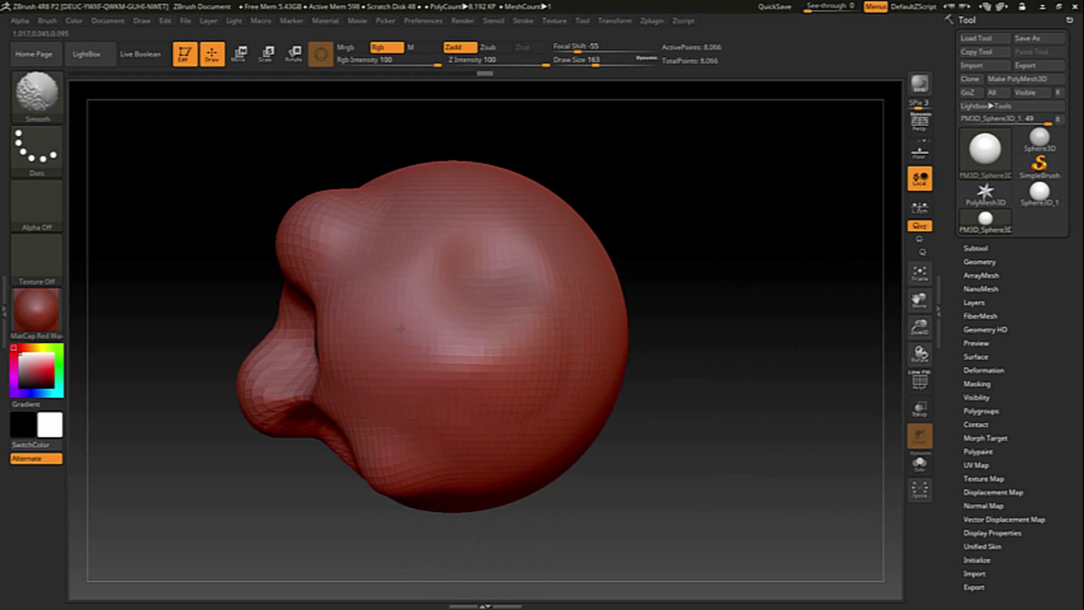
pyautogui.keyDown('shift'); pyautogui.moveTo(508, 376); pyautogui.dragTo(430, 352); pyautogui.keyUp('shift')
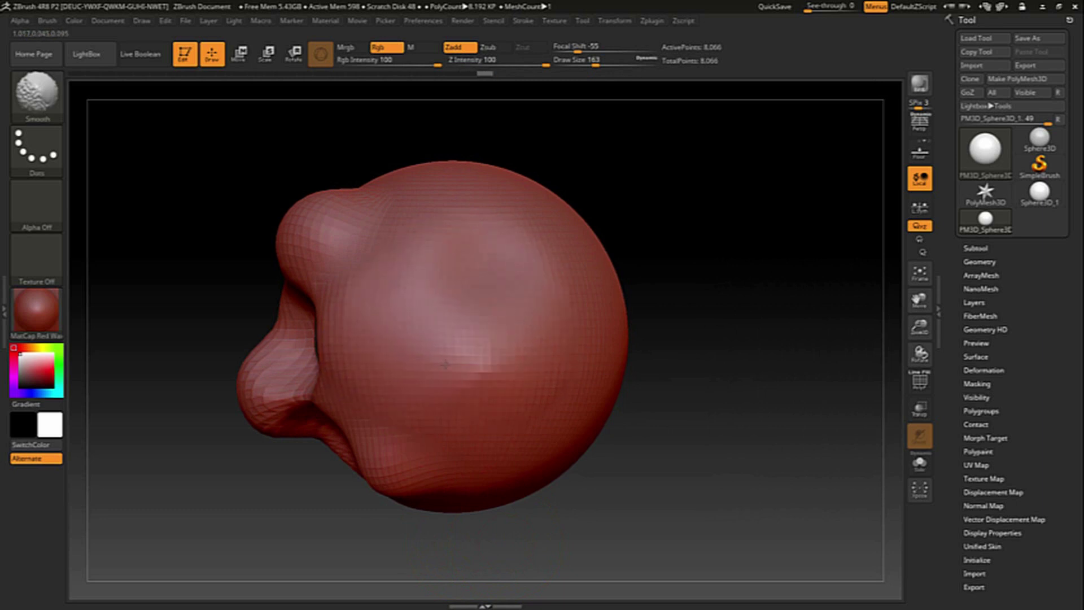
pyautogui.keyDown('shift'); pyautogui.moveTo(460, 356); pyautogui.dragTo(481, 367); pyautogui.keyUp('shift')
pyautogui.keyDown('shift'); pyautogui.moveTo(433, 252); pyautogui.dragTo(447, 295); pyautogui.keyUp('shift')
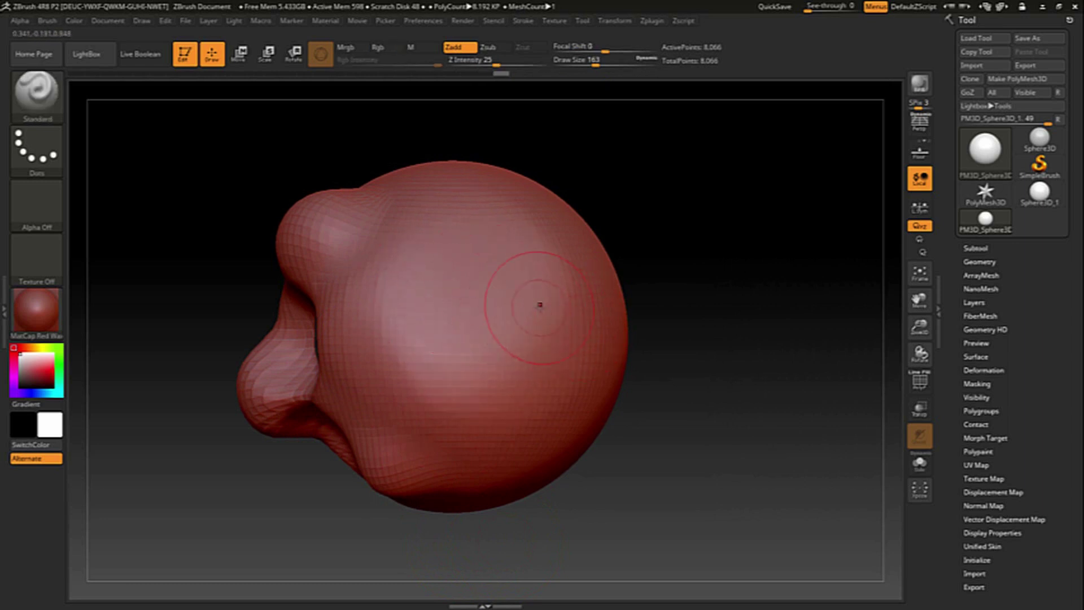
pyautogui.press('shift')
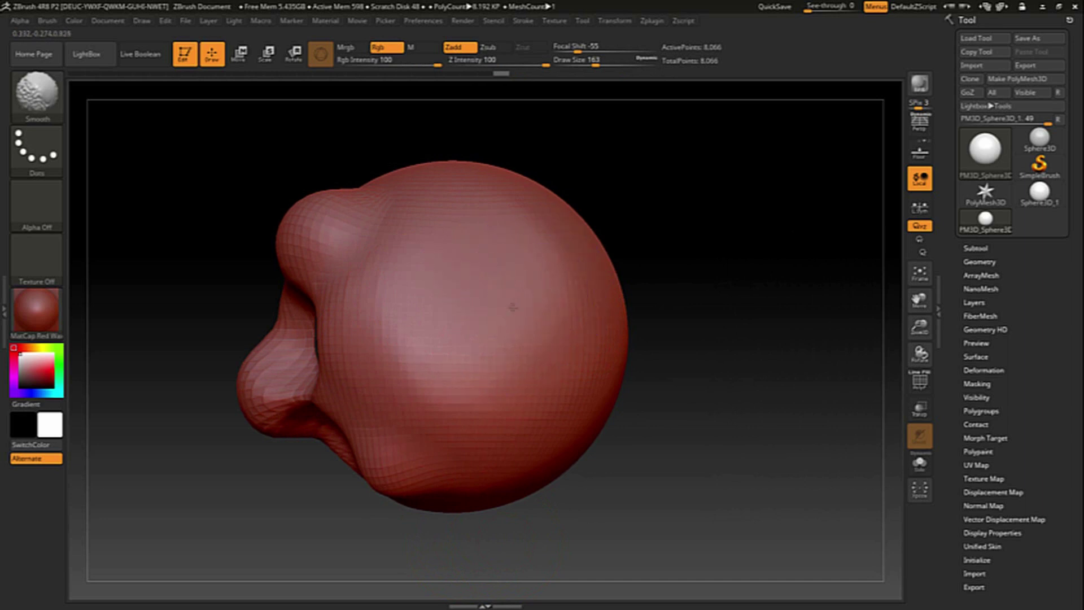
pyautogui.moveTo(445, 377); pyautogui.dragTo(517, 362)
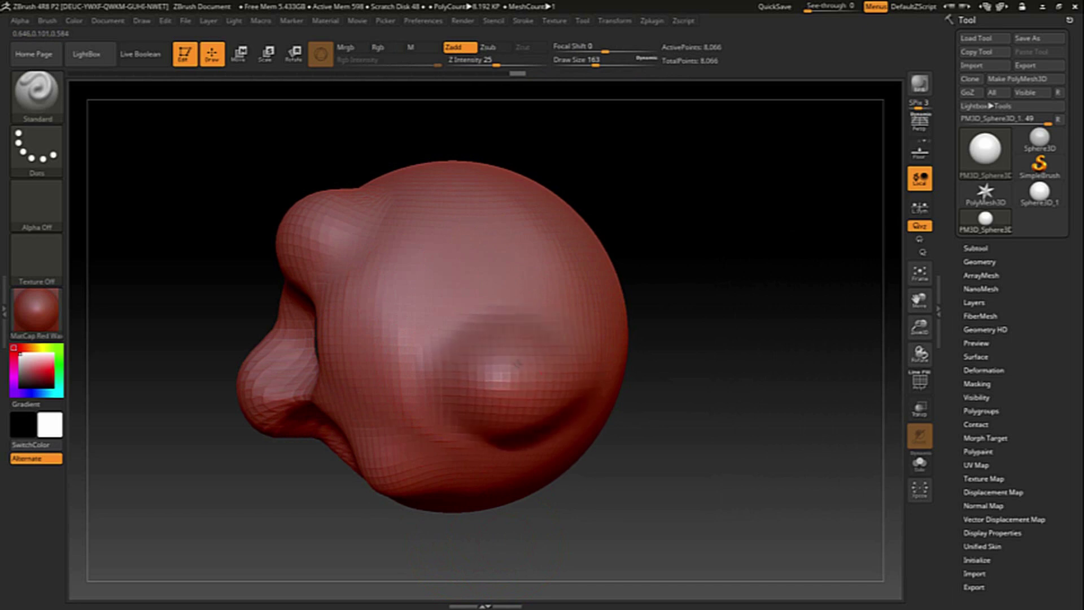
# - Extend the new eye-socket dent's ridge downward, checking it from several angles
pyautogui.moveTo(809, 435)
pyautogui.mouseDown()
pyautogui.moveTo(774, 462)
pyautogui.moveTo(639, 318)
pyautogui.moveTo(606, 333)
pyautogui.mouseUp()
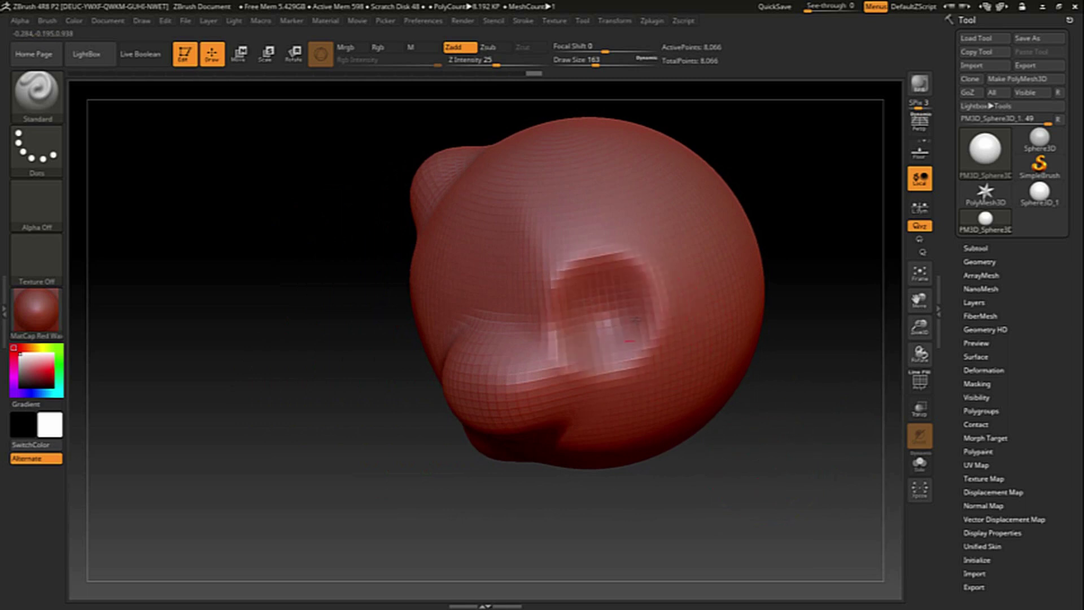
pyautogui.moveTo(719, 459); pyautogui.dragTo(751, 434)
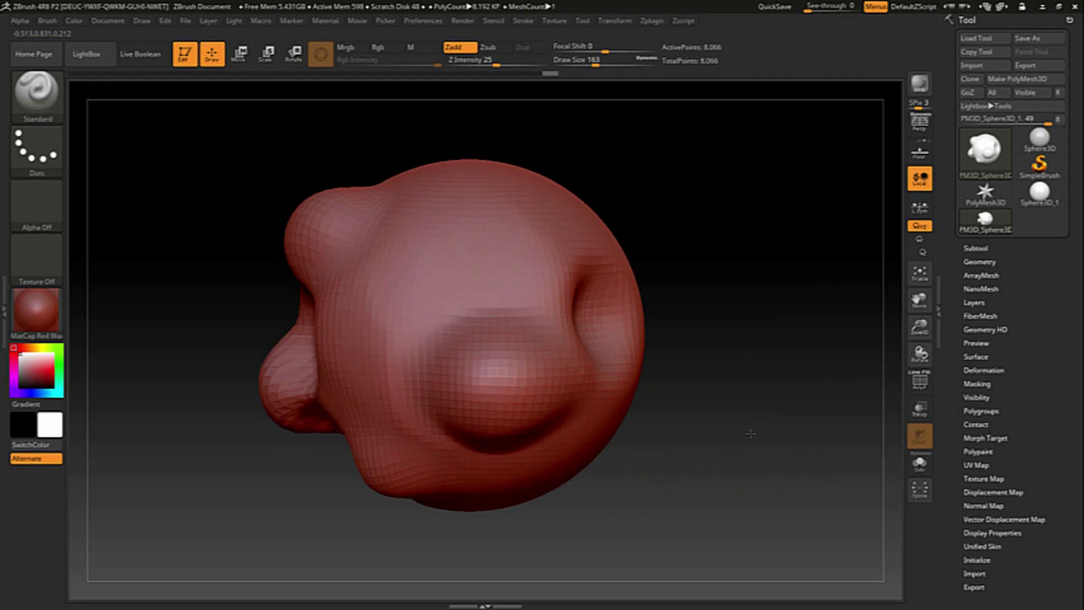
pyautogui.moveTo(748, 434); pyautogui.dragTo(738, 434)
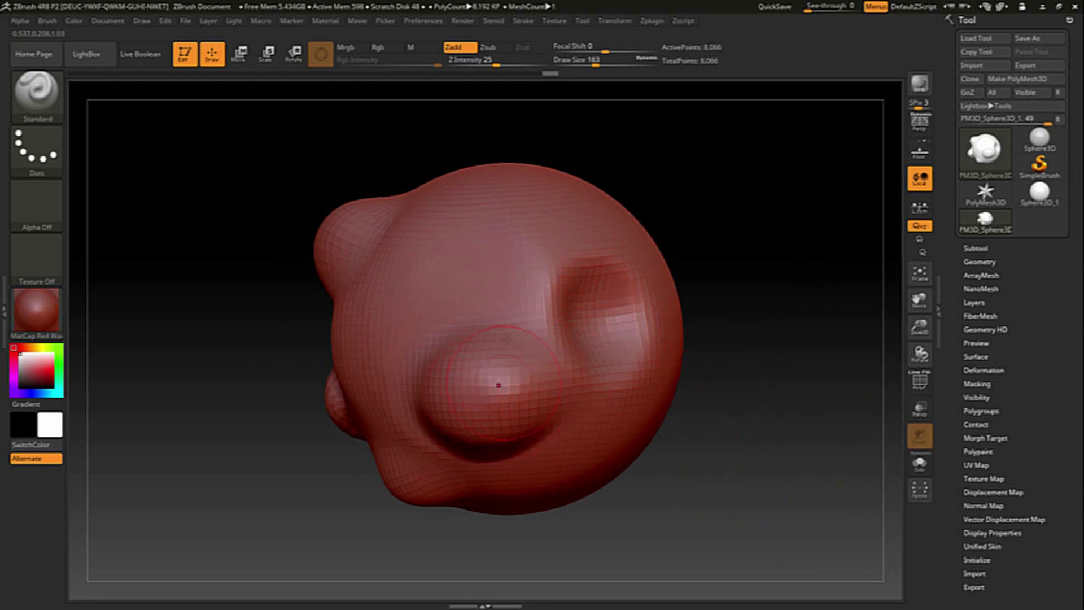
pyautogui.moveTo(563, 275); pyautogui.dragTo(548, 339)
pyautogui.click(978, 261)
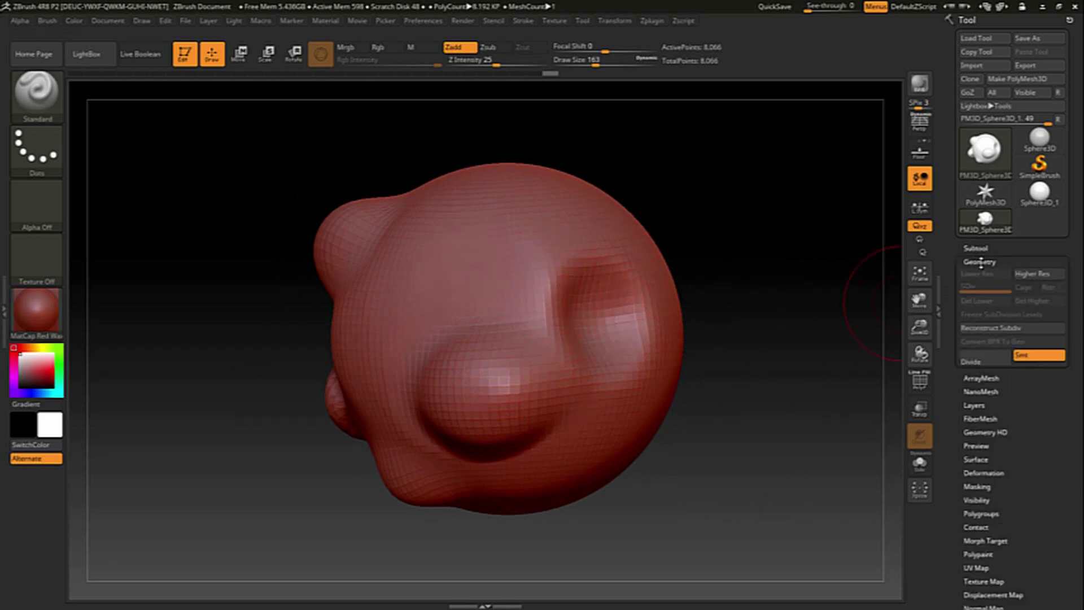
# - Subdivide twice, then scrub Undo History back to the plain 8,192-polygon sphere
pyautogui.click(975, 364)
pyautogui.click(975, 364)
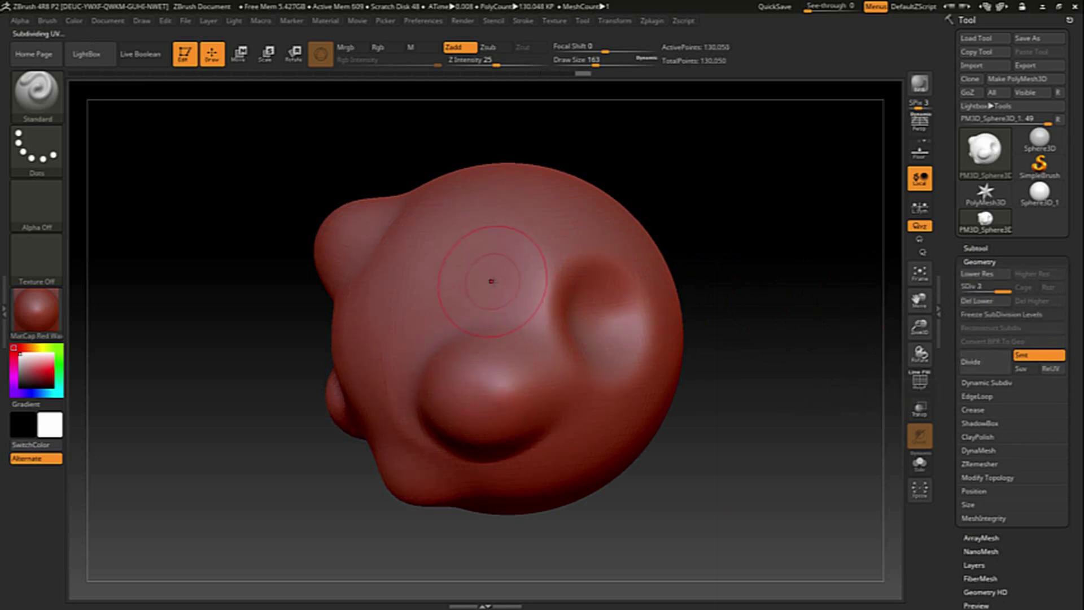
pyautogui.moveTo(1002, 287)
pyautogui.mouseDown()
pyautogui.moveTo(984, 286)
pyautogui.moveTo(1010, 287)
pyautogui.mouseUp()
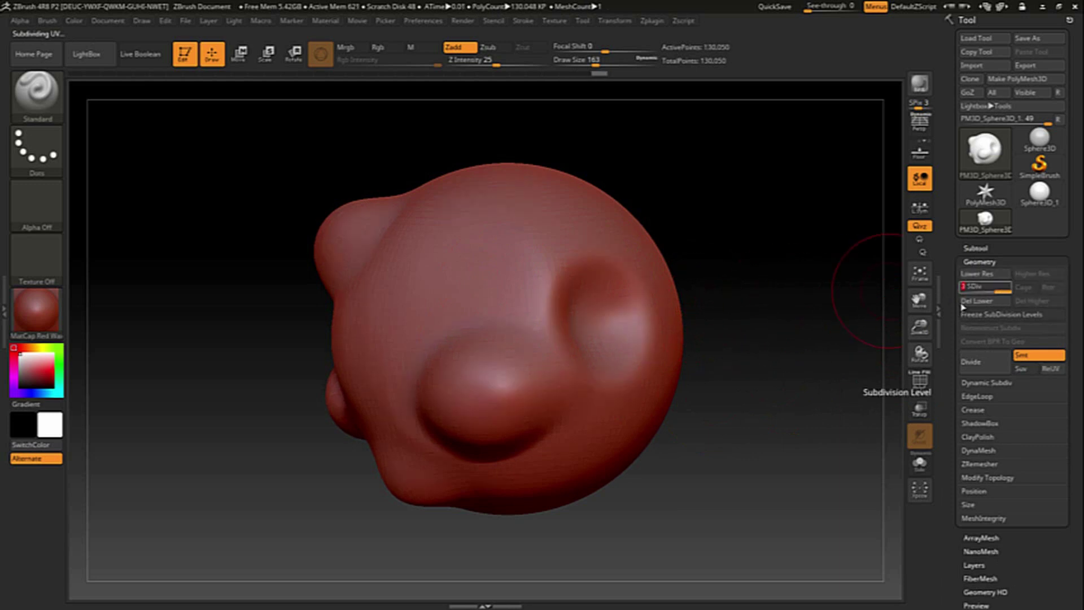
pyautogui.moveTo(615, 73); pyautogui.dragTo(457, 86)
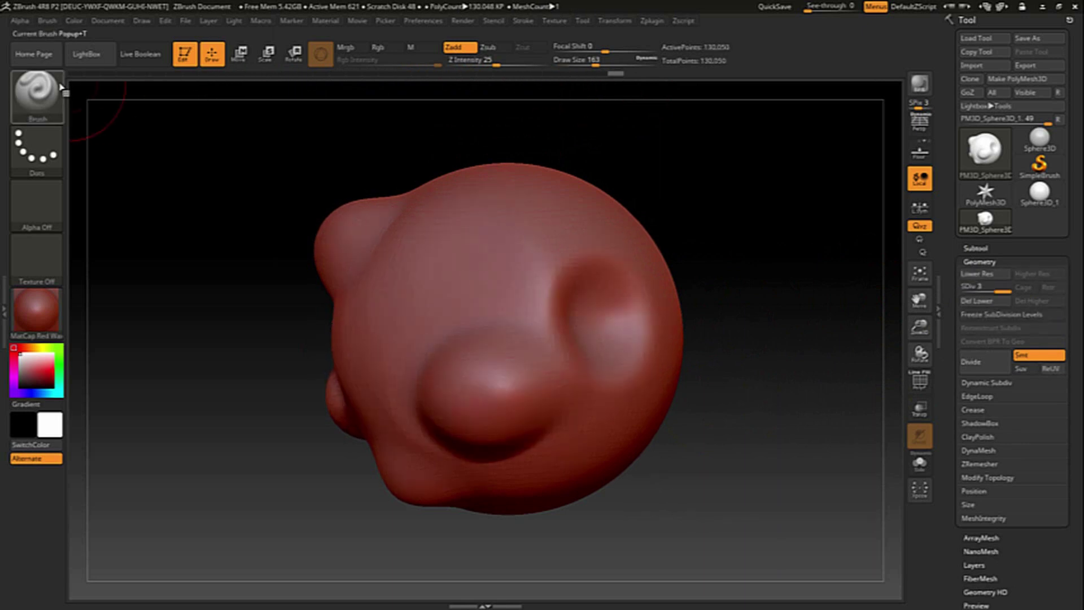
pyautogui.click(566, 72)
pyautogui.moveTo(560, 87); pyautogui.dragTo(80, 97)
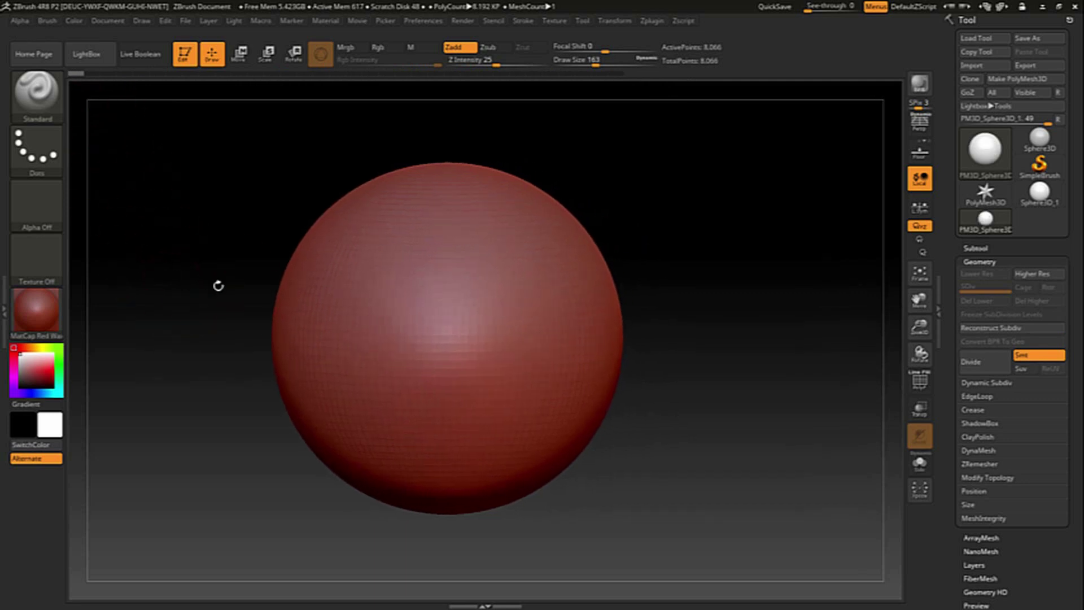
# - Divide the plain sphere up to SDiv 4, about 520,000 points, and recentre it
pyautogui.moveTo(76, 73); pyautogui.dragTo(90, 74)
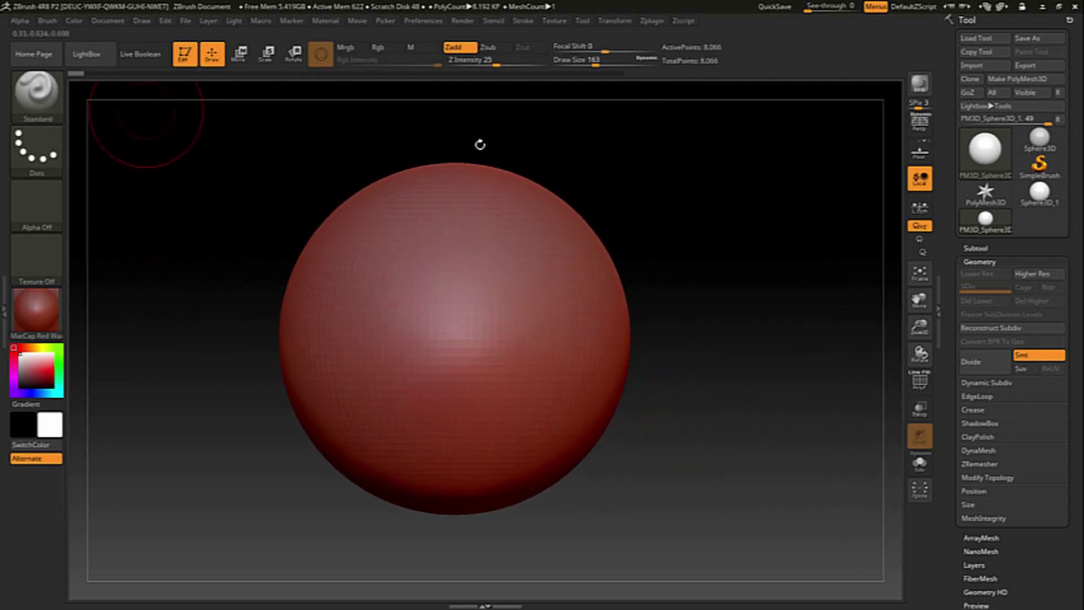
pyautogui.click(978, 367)
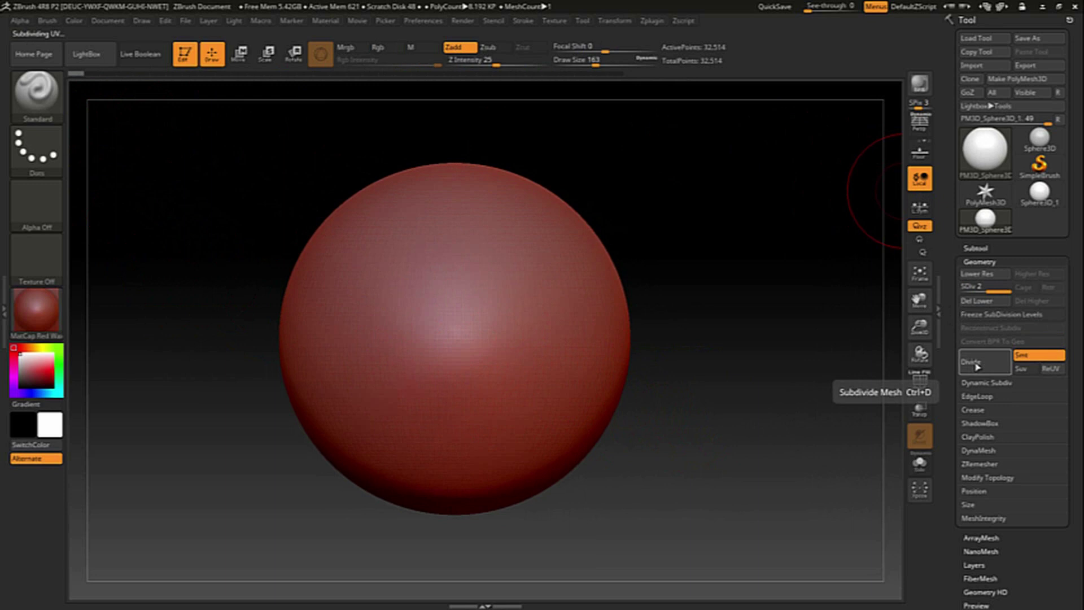
pyautogui.click(978, 367)
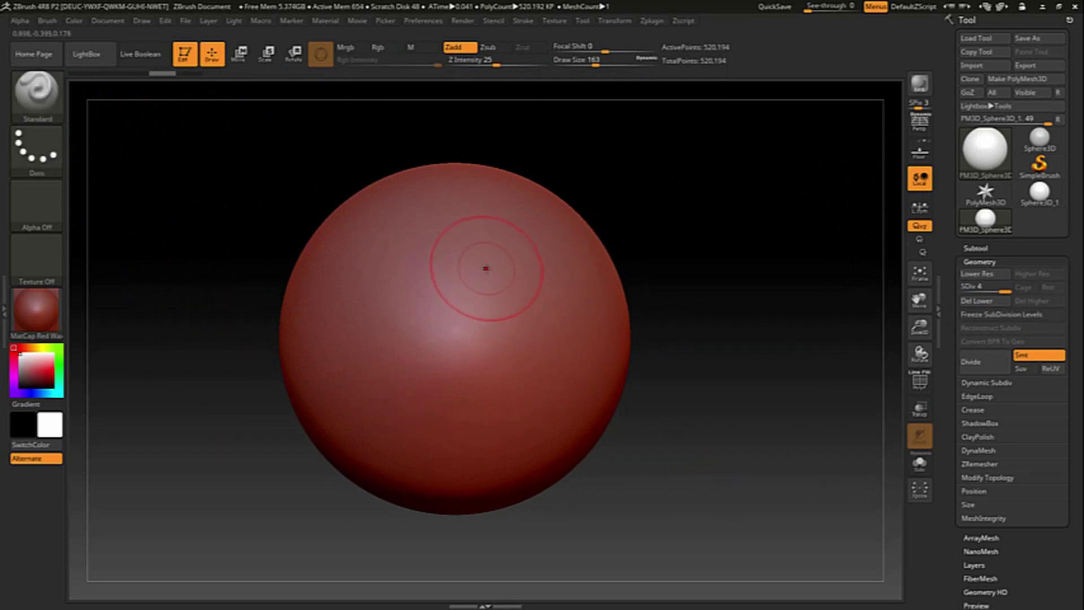
pyautogui.keyDown('alt'); pyautogui.moveTo(675, 307); pyautogui.dragTo(740, 284); pyautogui.keyUp('alt')
# - Try, undo and smooth away trial brow and eye-socket strokes, restoring a plain sphere
pyautogui.click(617, 288)
pyautogui.moveTo(763, 452)
pyautogui.keyDown('alt'); pyautogui.mouseDown()
pyautogui.moveTo(714, 453)
pyautogui.moveTo(750, 455)
pyautogui.mouseUp(); pyautogui.keyUp('alt')
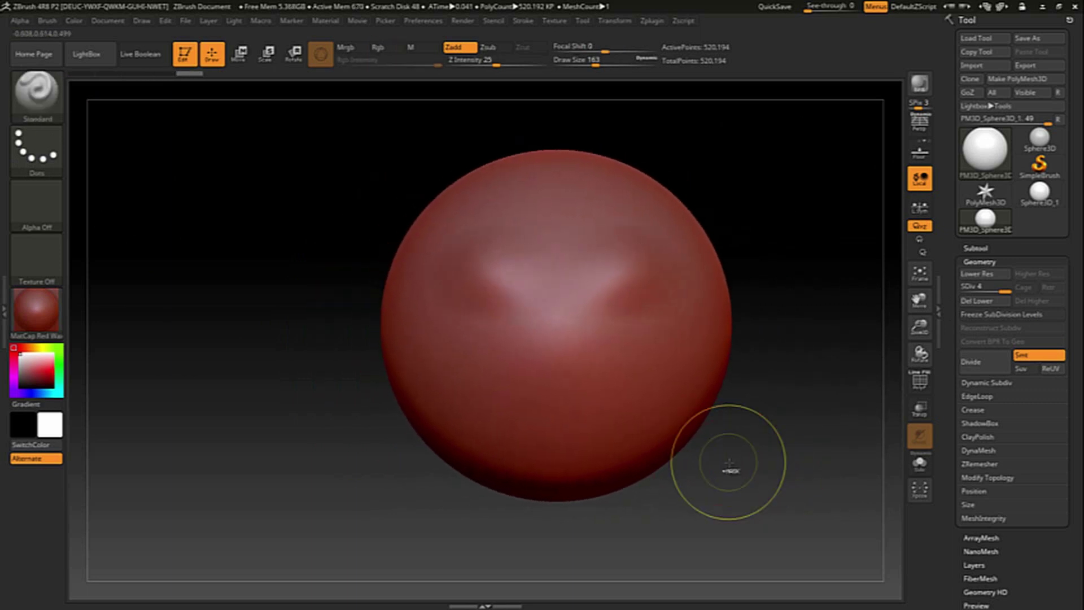
pyautogui.hotkey('ctrl', 'z')
pyautogui.moveTo(644, 296)
pyautogui.mouseDown()
pyautogui.moveTo(621, 270)
pyautogui.moveTo(706, 254)
pyautogui.moveTo(590, 284)
pyautogui.mouseUp()
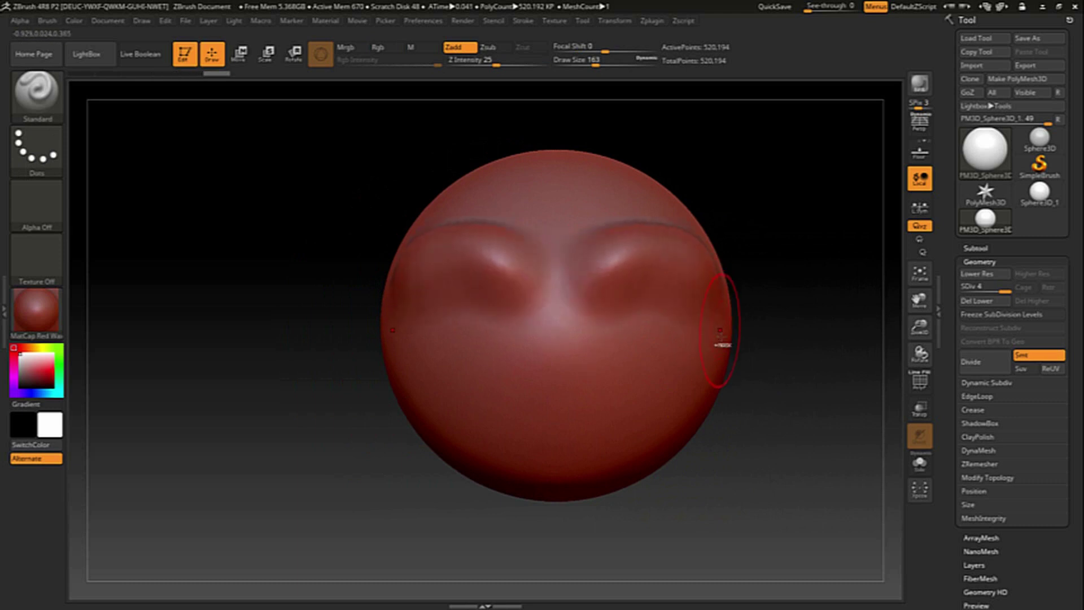
pyautogui.keyDown('shift'); pyautogui.moveTo(632, 287); pyautogui.dragTo(750, 363); pyautogui.keyUp('shift')
pyautogui.keyDown('shift'); pyautogui.moveTo(707, 334); pyautogui.dragTo(675, 315); pyautogui.keyUp('shift')
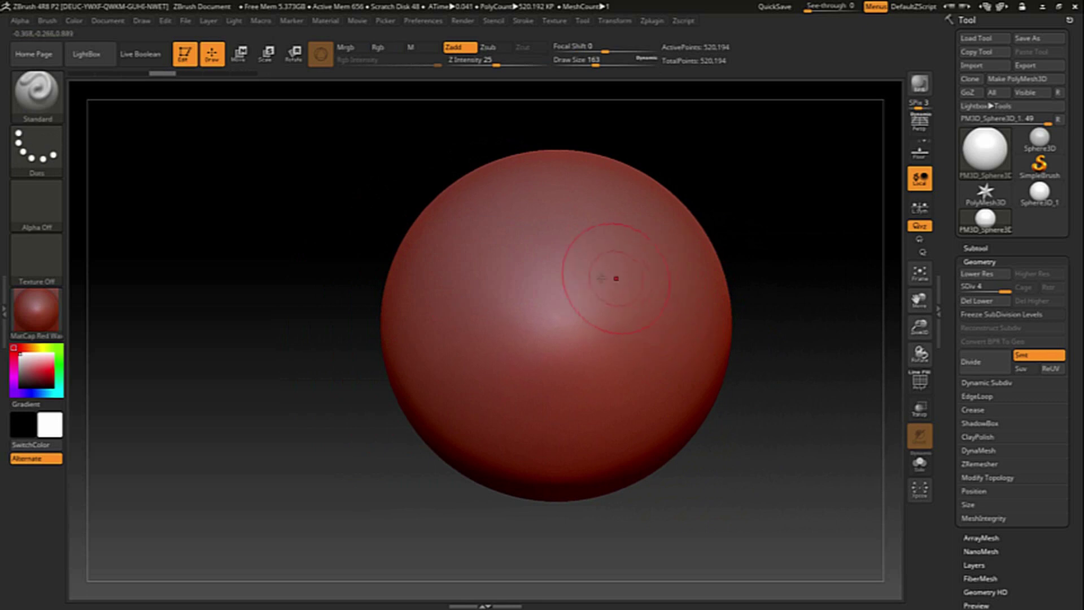
pyautogui.moveTo(631, 264); pyautogui.dragTo(583, 273)
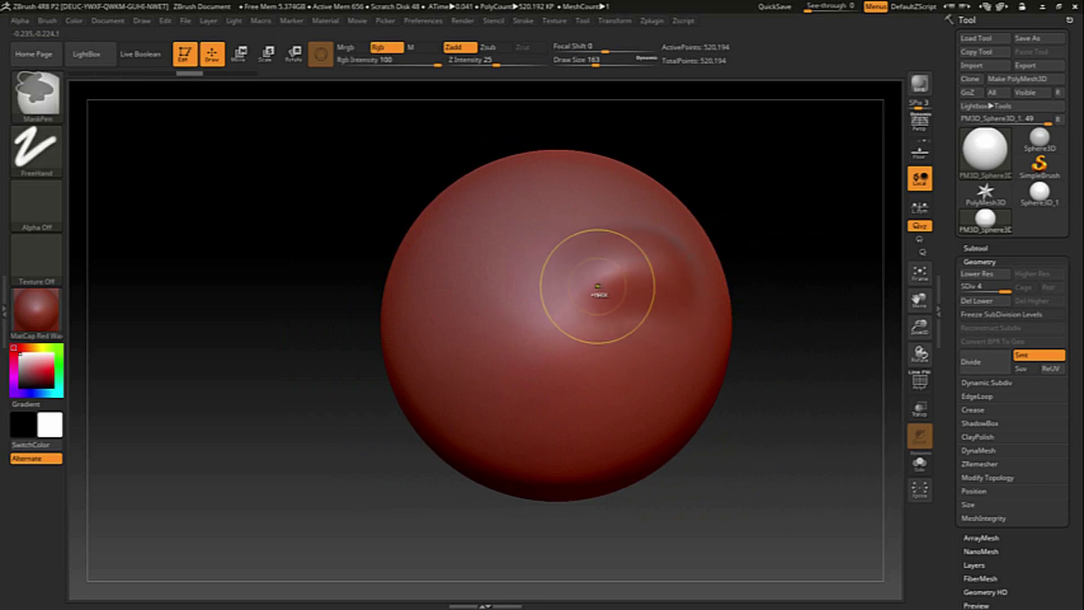
pyautogui.hotkey('ctrl', 'z')
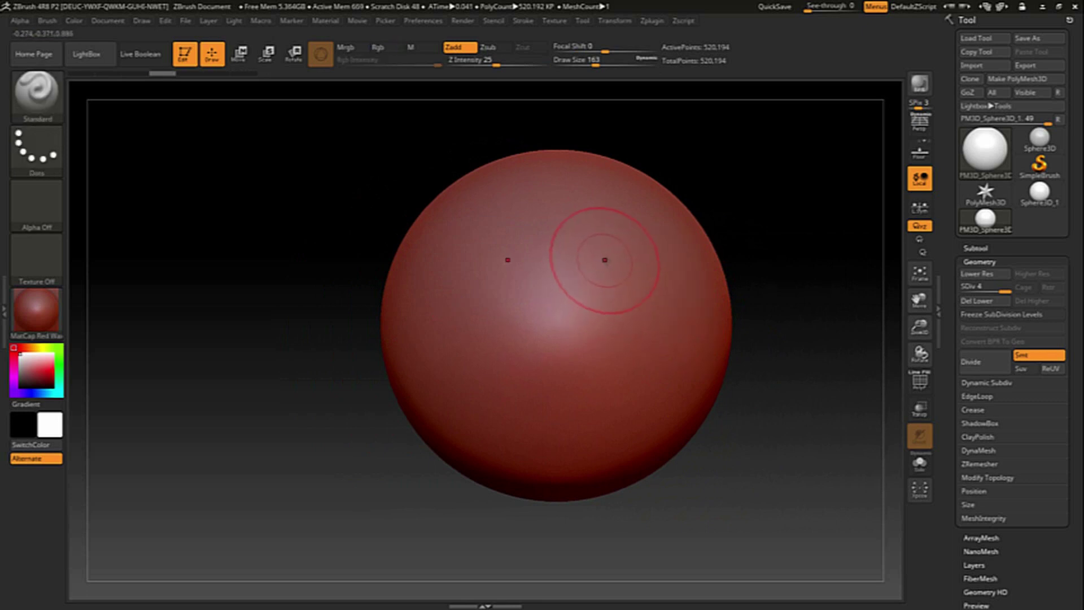
# - Resize the Standard brush and carve symmetric brow ridges with deeper, wider eye sockets
pyautogui.rightClick(605, 260)
pyautogui.moveTo(613, 256)
pyautogui.mouseDown()
pyautogui.moveTo(601, 256)
pyautogui.moveTo(641, 258)
pyautogui.mouseUp()
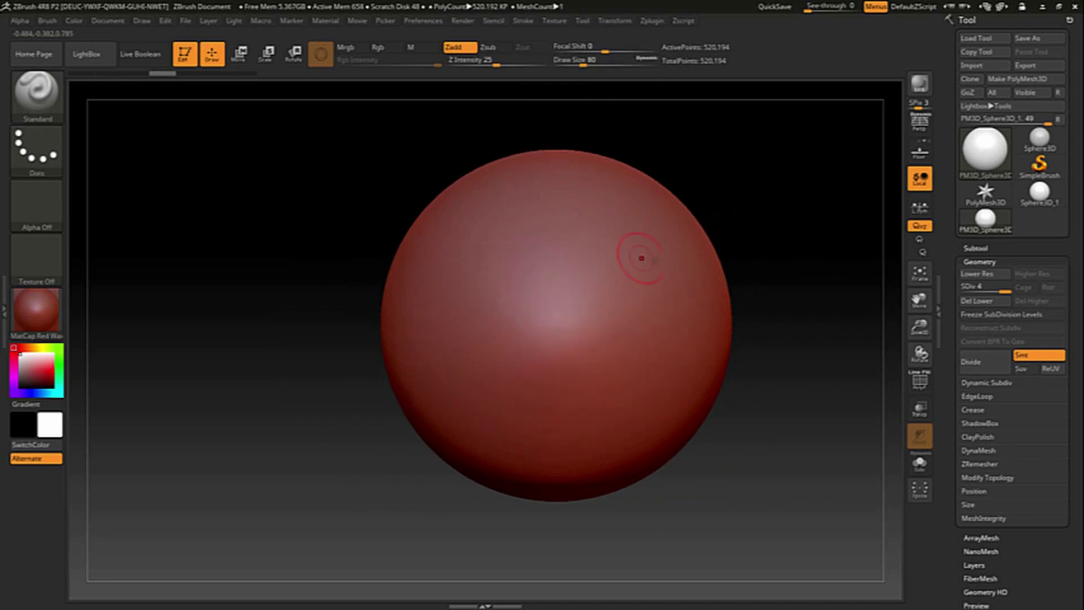
pyautogui.rightClick(629, 260)
pyautogui.keyDown('alt'); pyautogui.moveTo(803, 294); pyautogui.dragTo(728, 286); pyautogui.keyUp('alt')
pyautogui.press(']')
pyautogui.press(']')
pyautogui.press(']')
pyautogui.moveTo(532, 241); pyautogui.dragTo(581, 229)
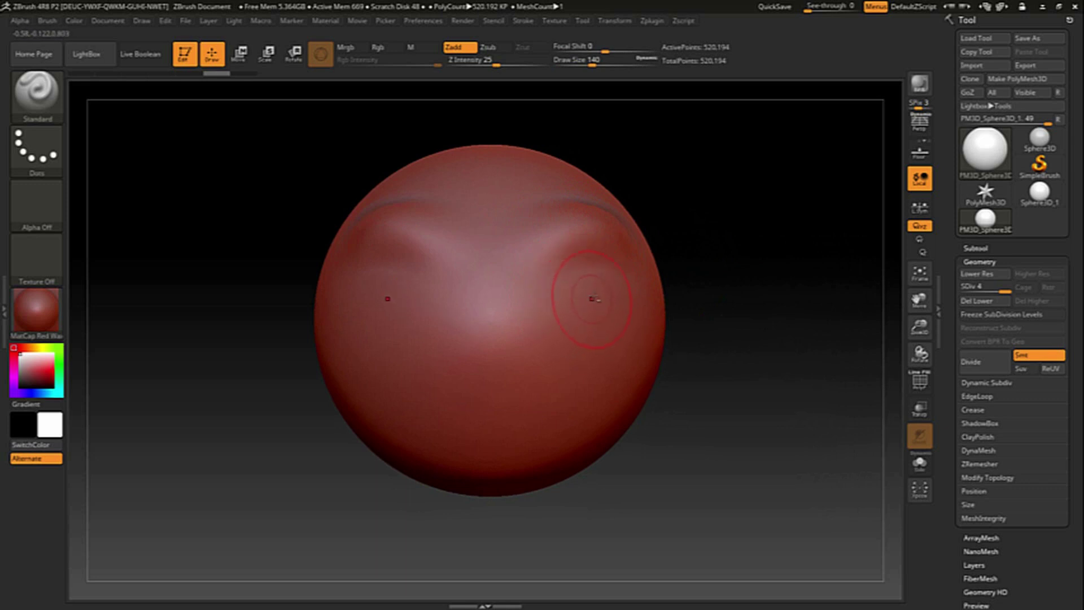
pyautogui.moveTo(568, 301)
pyautogui.mouseDown()
pyautogui.moveTo(559, 265)
pyautogui.moveTo(566, 326)
pyautogui.moveTo(592, 293)
pyautogui.moveTo(534, 271)
pyautogui.mouseUp()
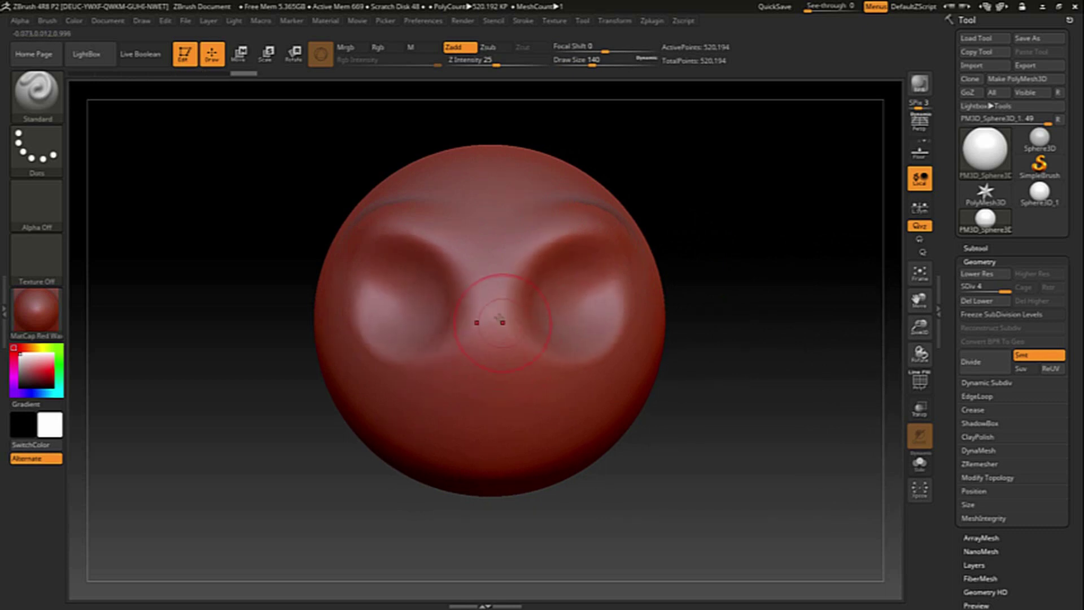
# - Pull a nose down from between the eyes and view the head in profile
pyautogui.moveTo(496, 326); pyautogui.dragTo(501, 389)
pyautogui.moveTo(511, 508); pyautogui.dragTo(533, 468)
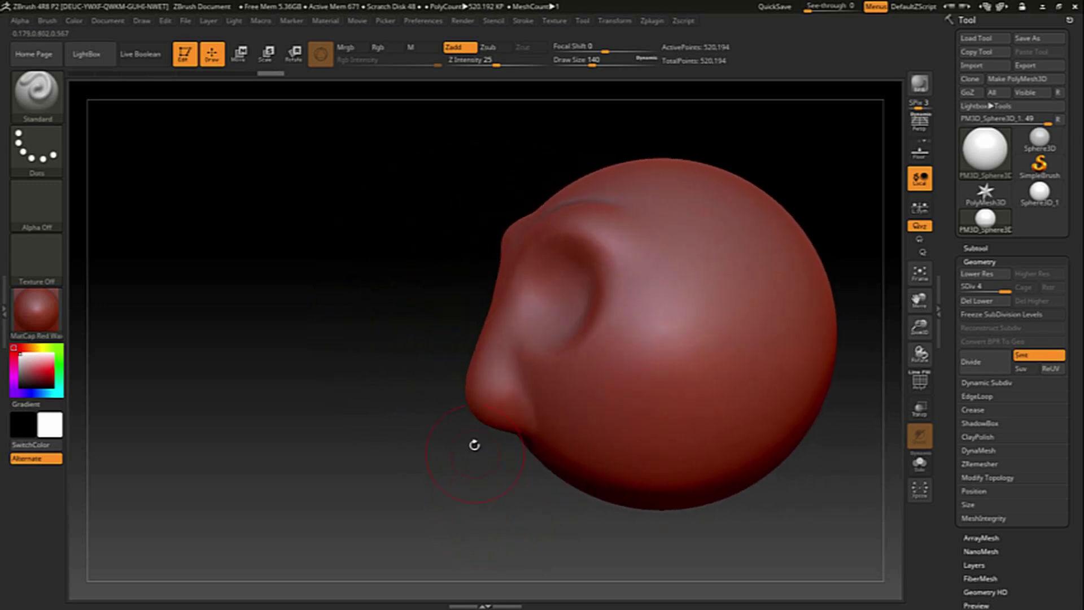
pyautogui.press('b')
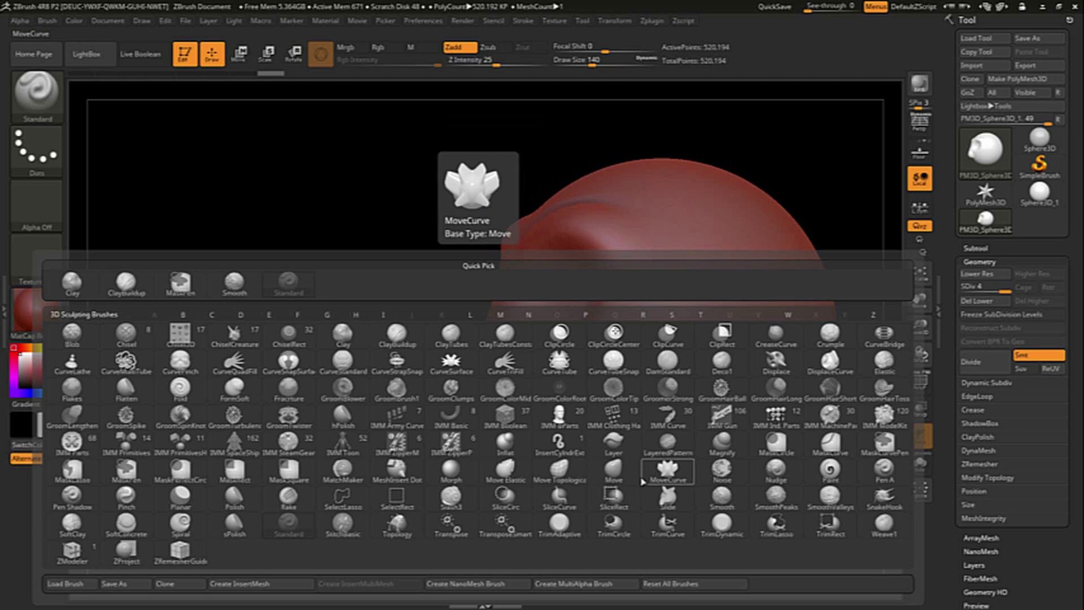
# - With an enlarged Move brush, pull the bottom of the sphere into a boxy jaw and chin
pyautogui.click(617, 474)
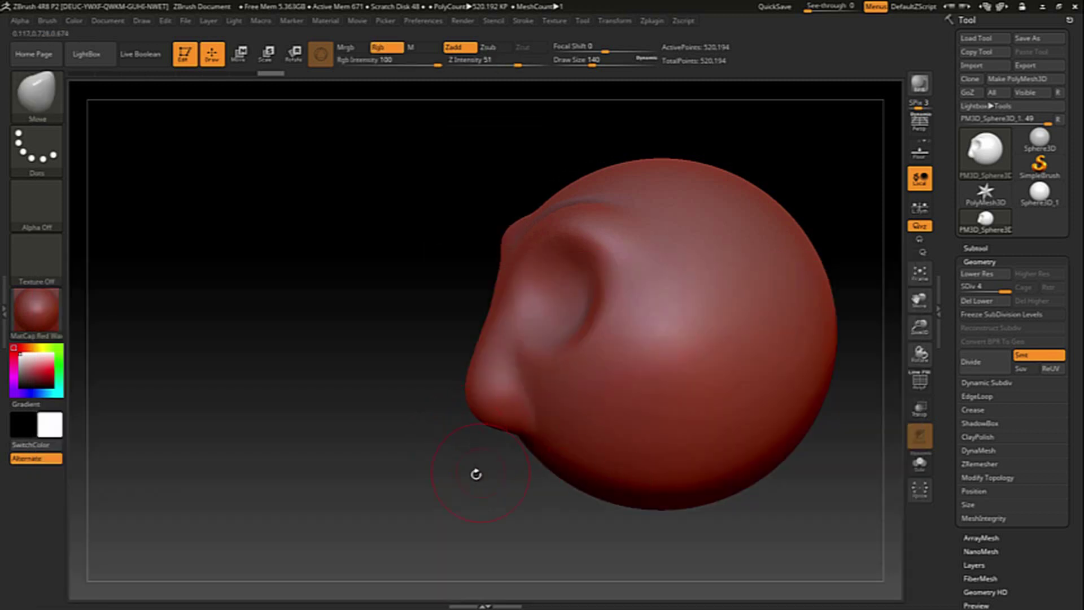
pyautogui.moveTo(464, 485); pyautogui.dragTo(498, 457)
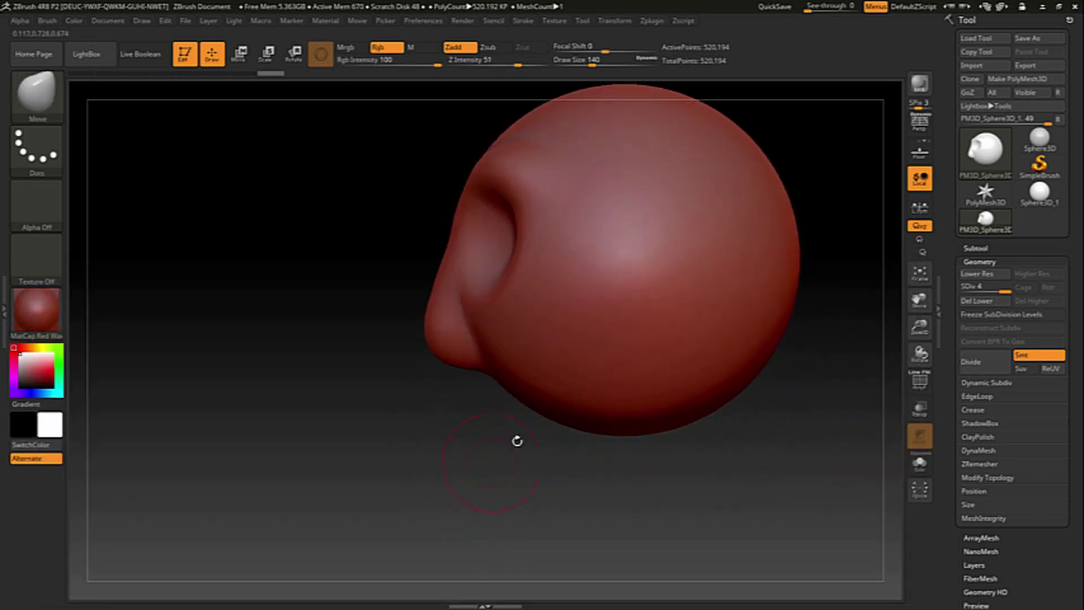
pyautogui.press(']')
pyautogui.moveTo(532, 426); pyautogui.dragTo(551, 429)
pyautogui.moveTo(542, 422); pyautogui.dragTo(458, 518)
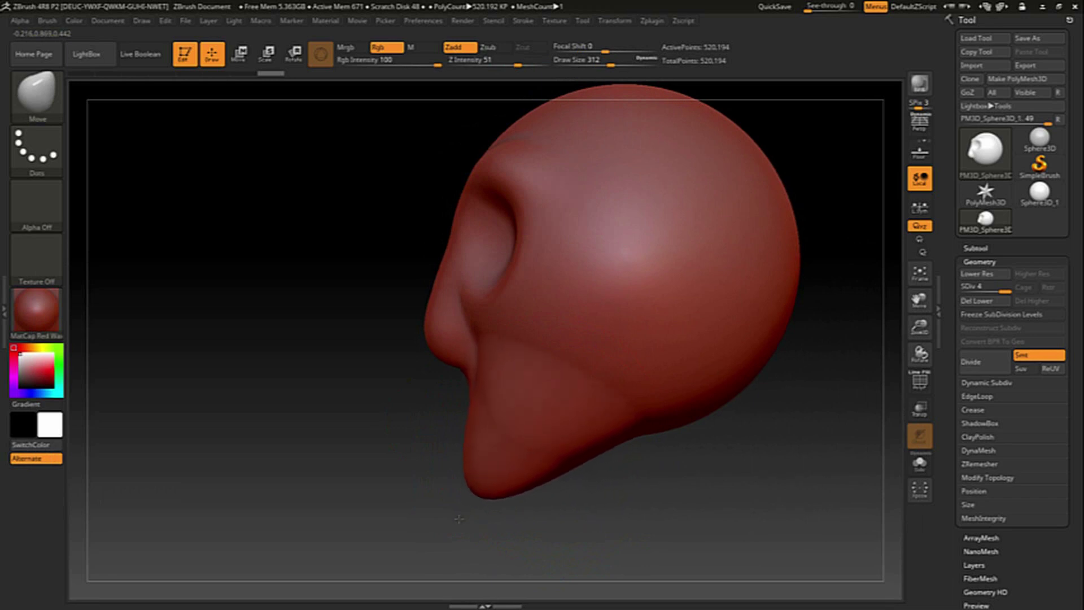
pyautogui.moveTo(470, 518); pyautogui.dragTo(487, 525)
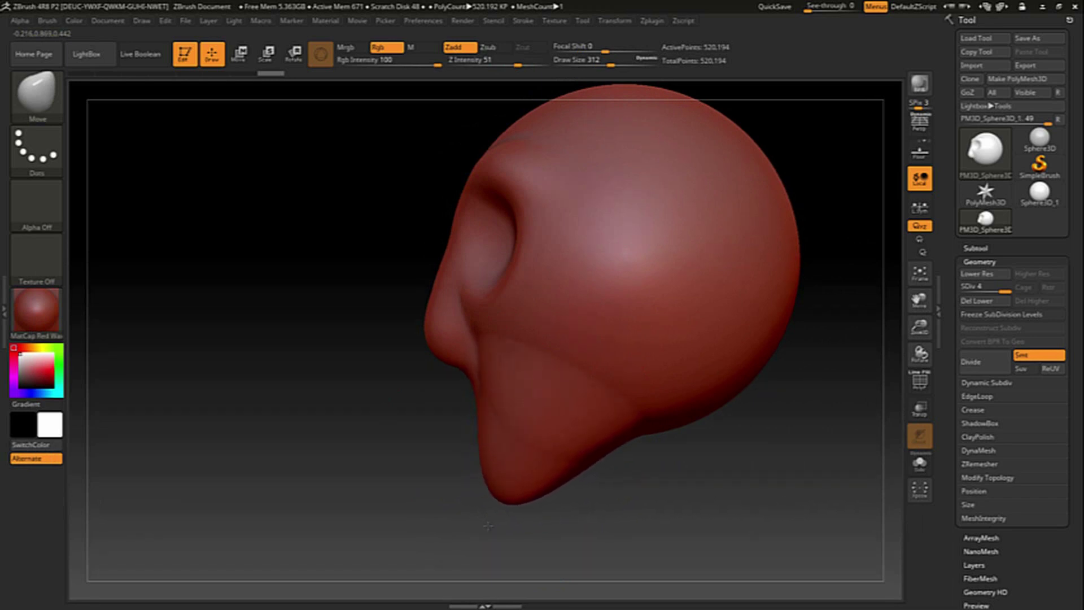
pyautogui.keyDown('shift'); pyautogui.moveTo(670, 474); pyautogui.dragTo(689, 441); pyautogui.keyUp('shift')
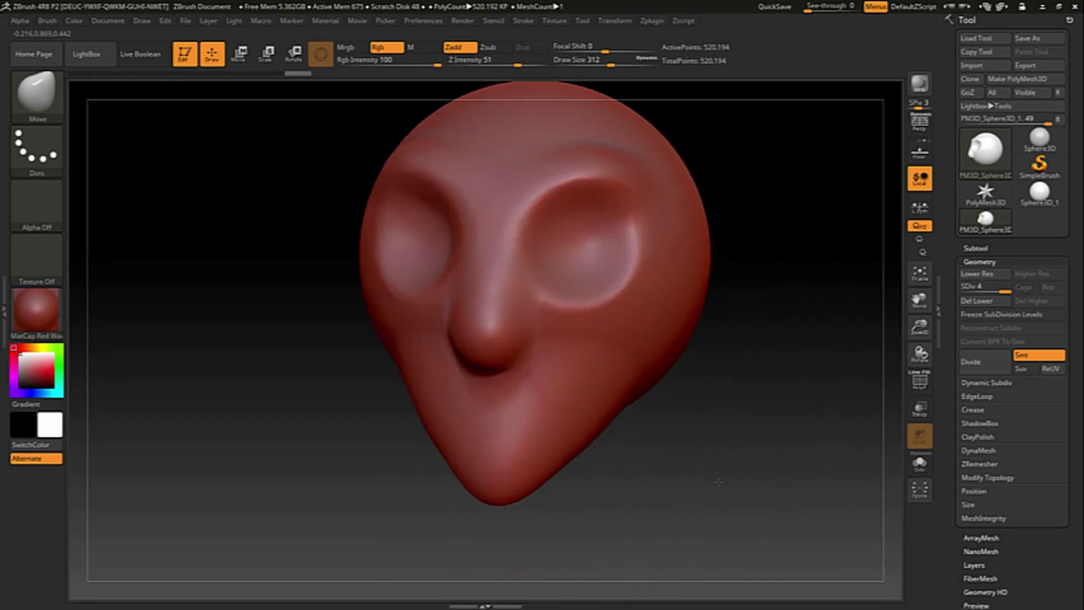
pyautogui.moveTo(612, 412); pyautogui.dragTo(644, 495)
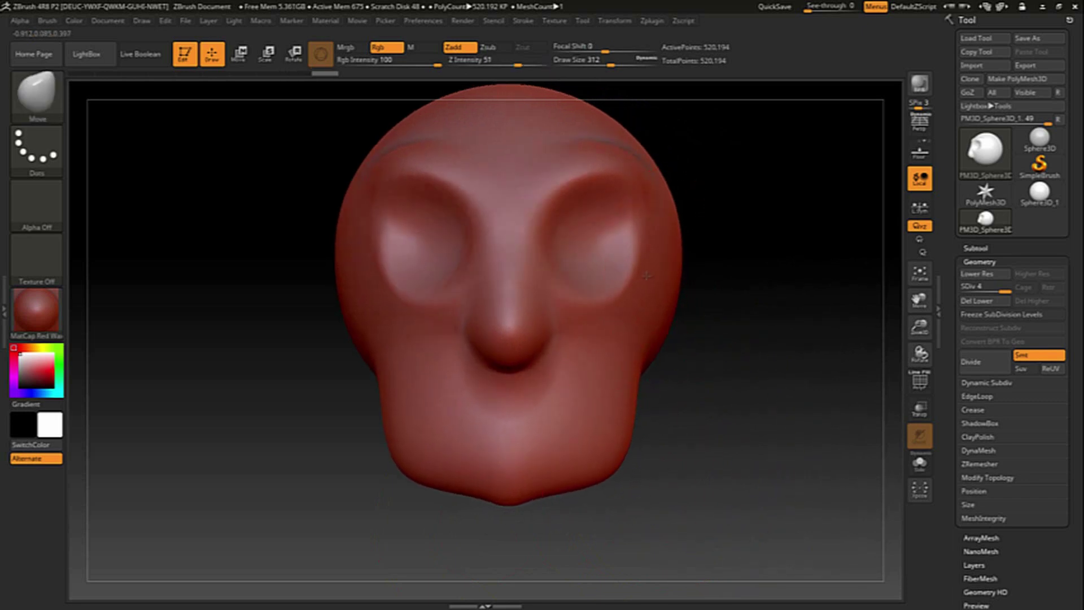
# - Push the cheeks and temples inward and draw the chin down to a point
pyautogui.moveTo(675, 291); pyautogui.dragTo(659, 294)
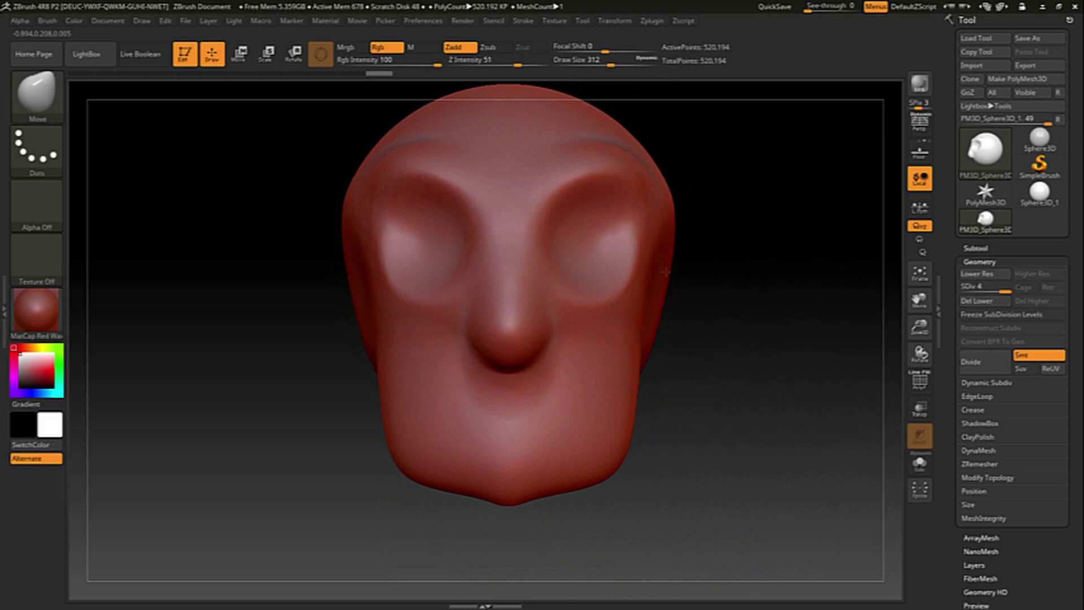
pyautogui.moveTo(670, 192)
pyautogui.mouseDown()
pyautogui.moveTo(652, 190)
pyautogui.moveTo(629, 296)
pyautogui.mouseUp()
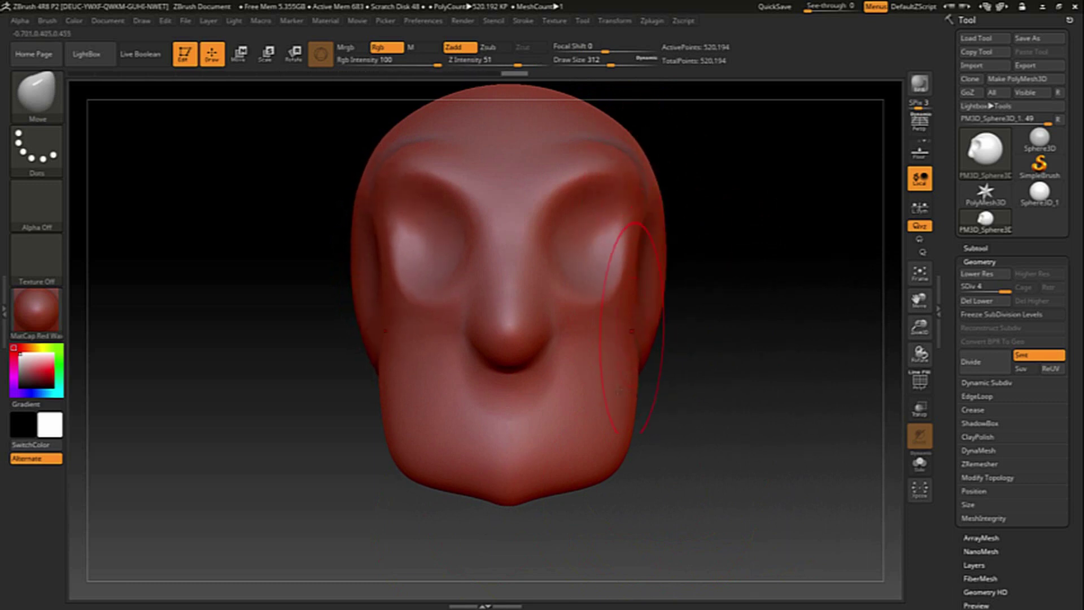
pyautogui.moveTo(508, 501); pyautogui.dragTo(508, 513)
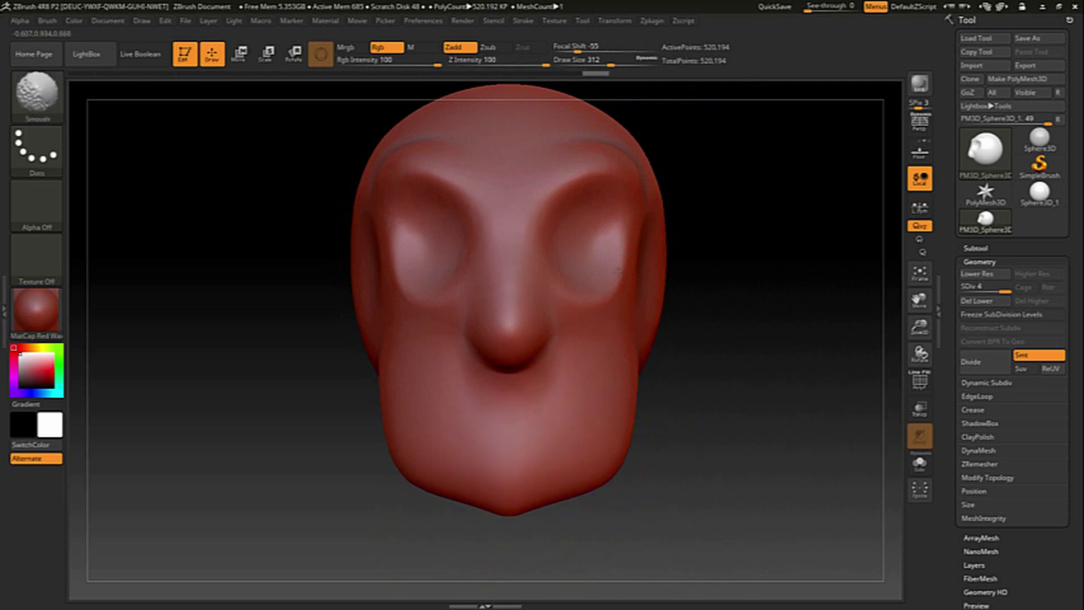
pyautogui.moveTo(767, 358); pyautogui.dragTo(648, 417)
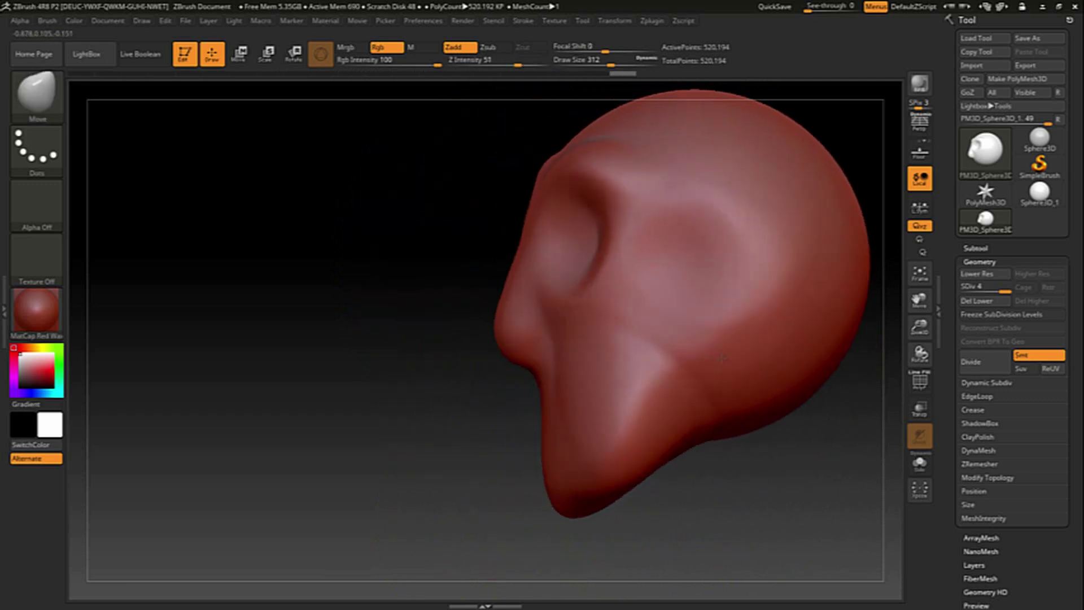
# - Drop the head to SDiv 2 and reshape its sides with Move and Smooth
pyautogui.press('shift')
pyautogui.moveTo(1004, 292); pyautogui.dragTo(982, 291)
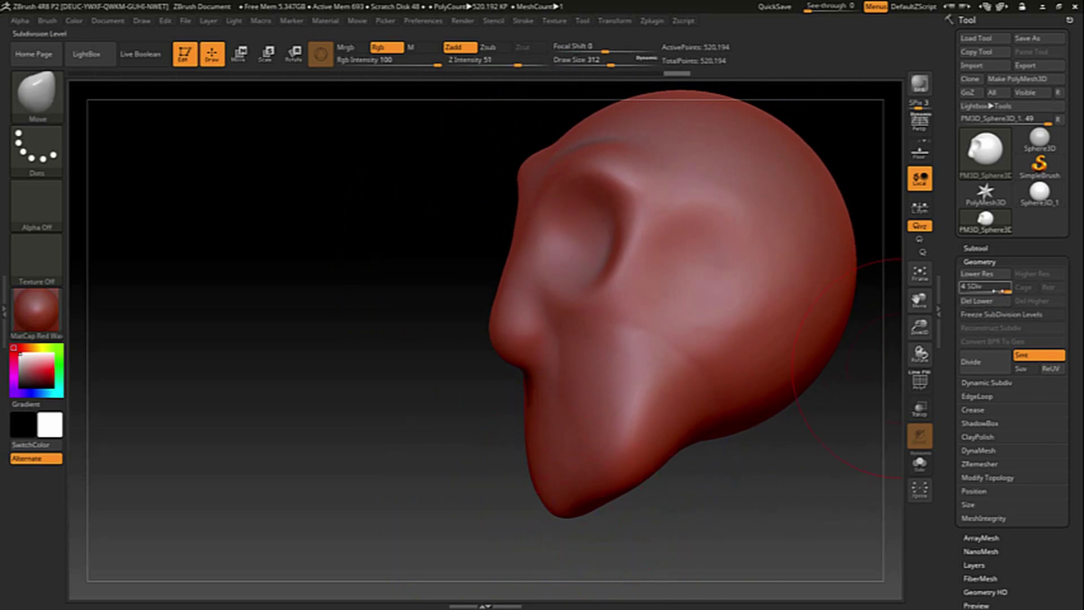
pyautogui.moveTo(463, 474); pyautogui.dragTo(580, 472)
pyautogui.press('shift')
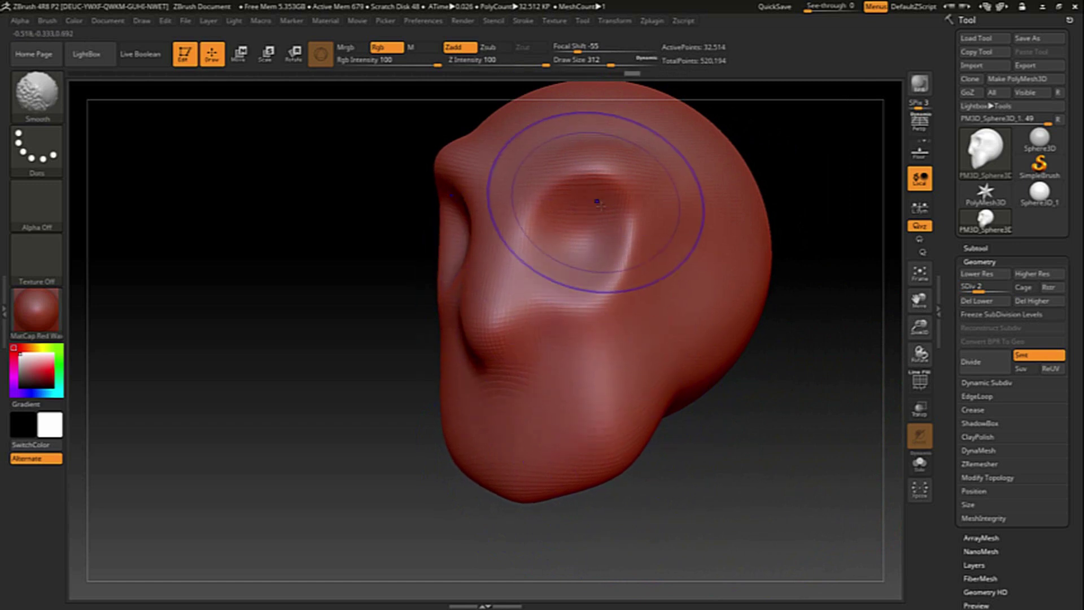
pyautogui.press('b')
pyautogui.press('m')
pyautogui.press('v')
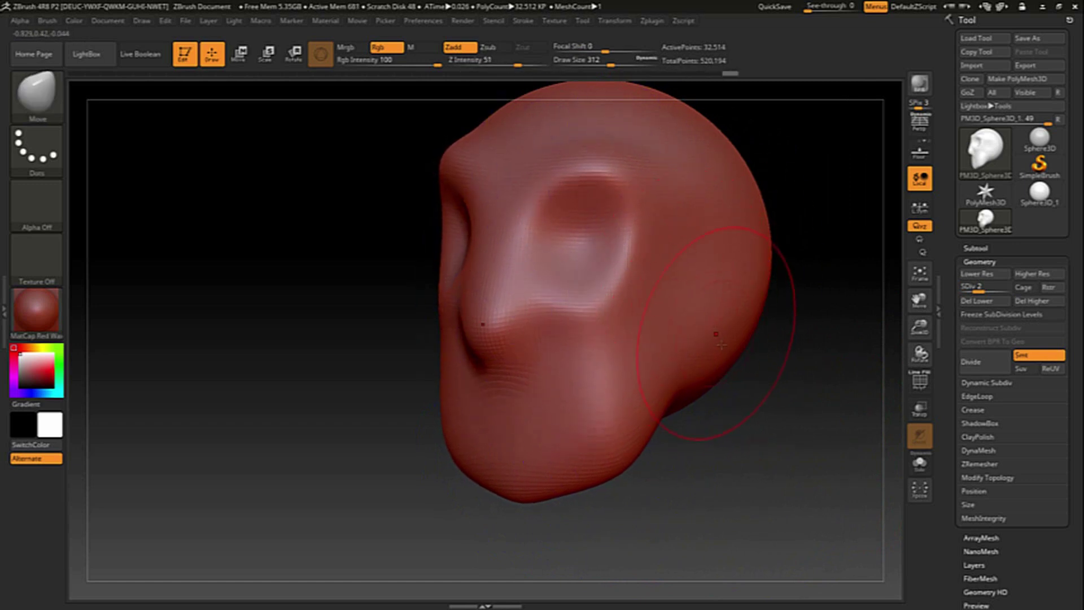
# - From a straight front view, smooth the mouth area and upper head
pyautogui.moveTo(802, 350); pyautogui.dragTo(858, 362)
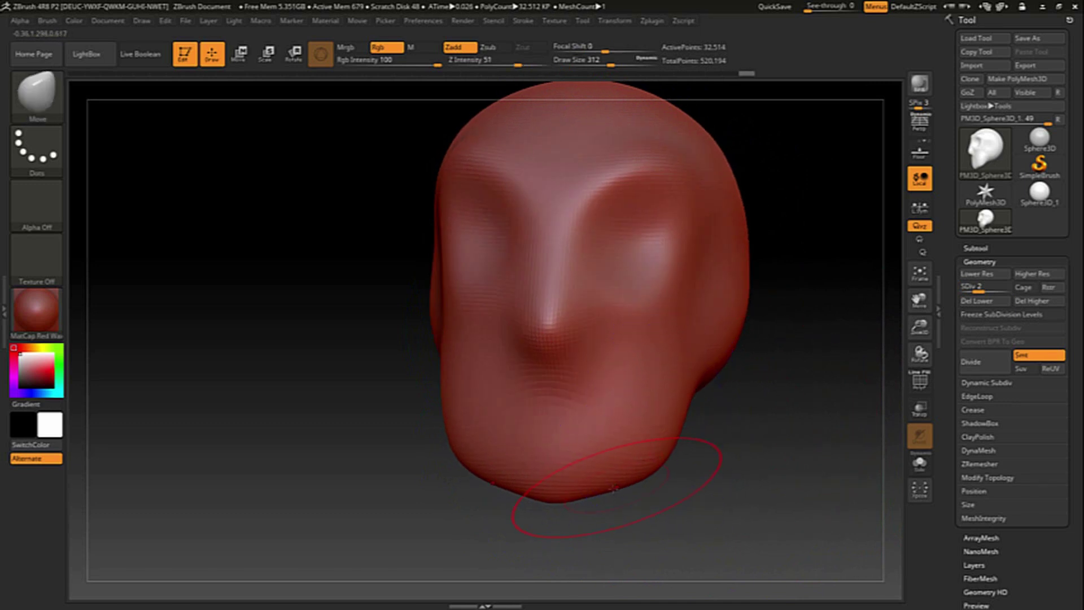
pyautogui.press('shift')
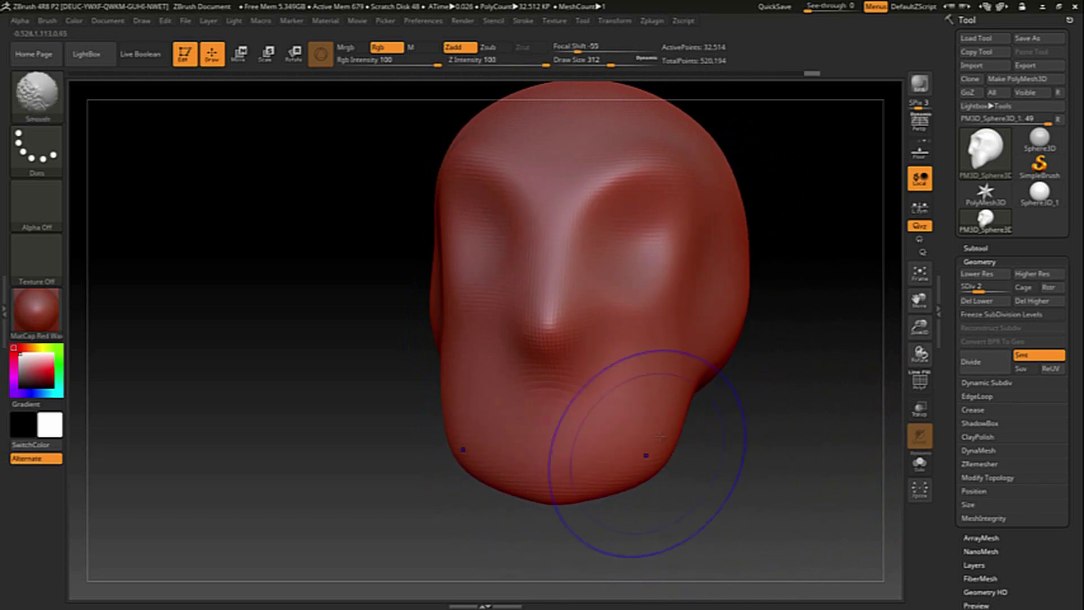
pyautogui.keyDown('shift'); pyautogui.moveTo(677, 537); pyautogui.dragTo(519, 471); pyautogui.keyUp('shift')
pyautogui.keyDown('shift'); pyautogui.moveTo(648, 349); pyautogui.dragTo(542, 314); pyautogui.keyUp('shift')
pyautogui.keyDown('shift'); pyautogui.moveTo(564, 254); pyautogui.dragTo(634, 182); pyautogui.keyUp('shift')
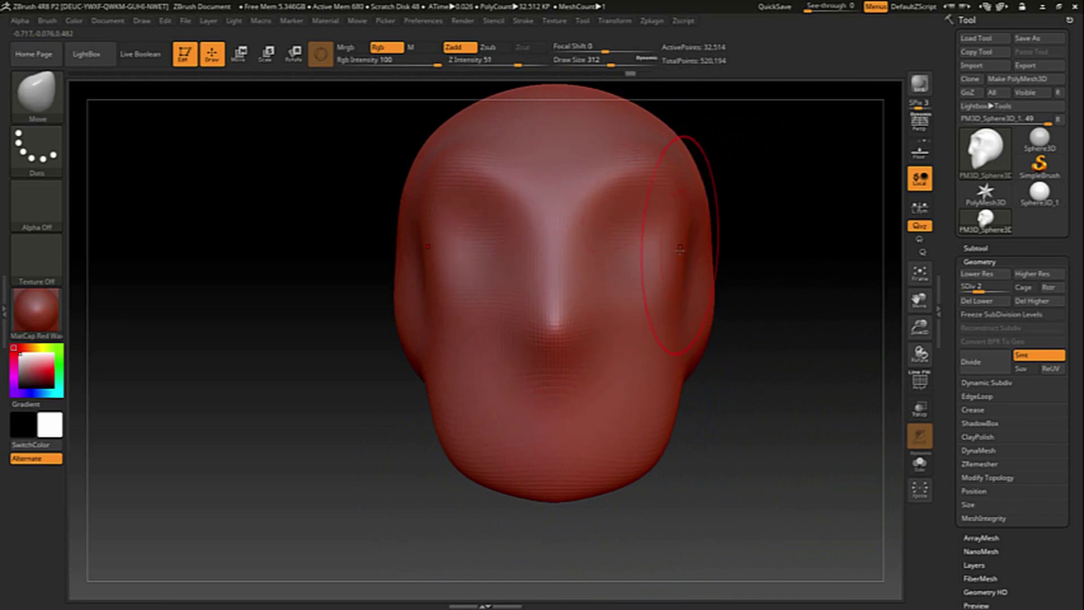
# - With a smaller Standard brush, deepen the V-shaped brow on the forehead
pyautogui.press('b')
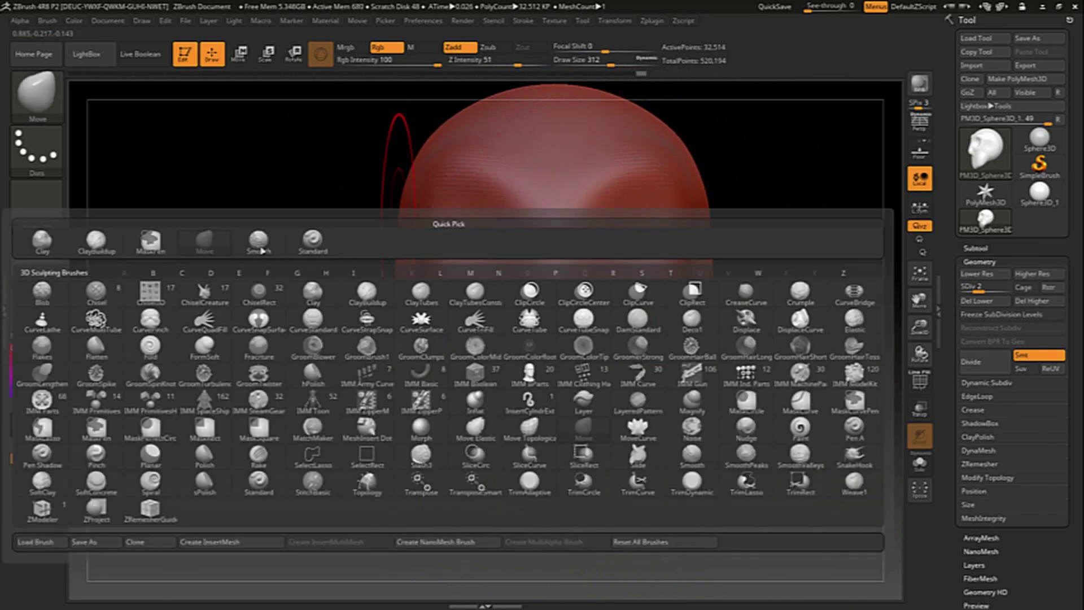
pyautogui.click(312, 240)
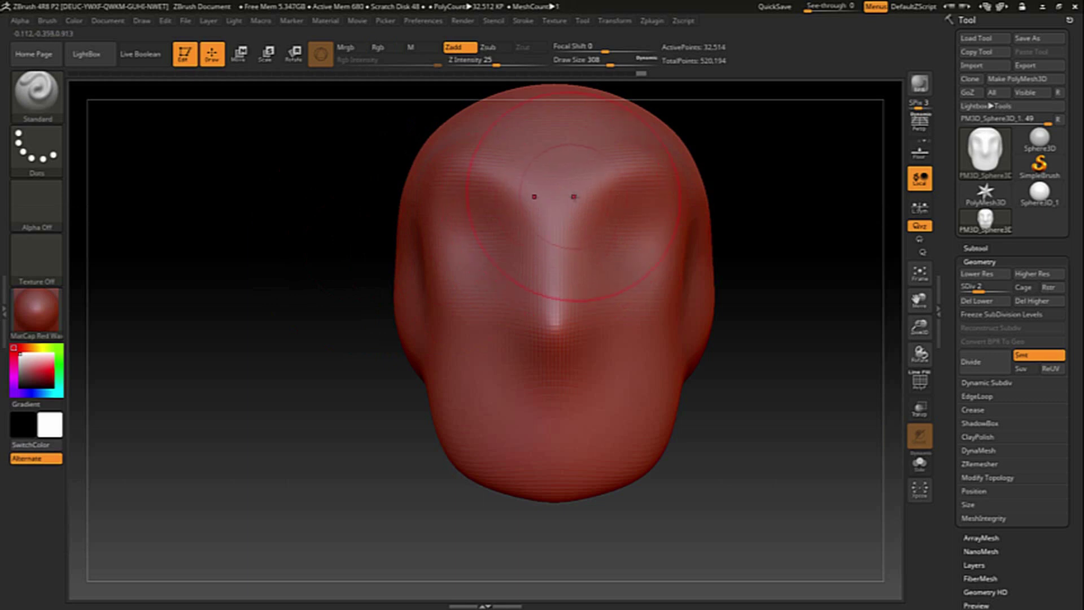
pyautogui.press('[')
pyautogui.press('[')
pyautogui.press('[')
pyautogui.moveTo(584, 195)
pyautogui.mouseDown()
pyautogui.moveTo(601, 181)
pyautogui.moveTo(635, 189)
pyautogui.moveTo(675, 223)
pyautogui.moveTo(595, 226)
pyautogui.moveTo(672, 200)
pyautogui.moveTo(626, 228)
pyautogui.moveTo(638, 243)
pyautogui.moveTo(620, 223)
pyautogui.moveTo(601, 226)
pyautogui.moveTo(624, 225)
pyautogui.mouseUp()
# - Build a round bulbous nose tip, smooth between the eyes, and return to SDiv 4
pyautogui.moveTo(570, 307)
pyautogui.mouseDown()
pyautogui.moveTo(554, 352)
pyautogui.moveTo(579, 296)
pyautogui.mouseUp()
pyautogui.moveTo(554, 336); pyautogui.dragTo(595, 359)
pyautogui.keyDown('shift'); pyautogui.moveTo(577, 214); pyautogui.dragTo(580, 181); pyautogui.keyUp('shift')
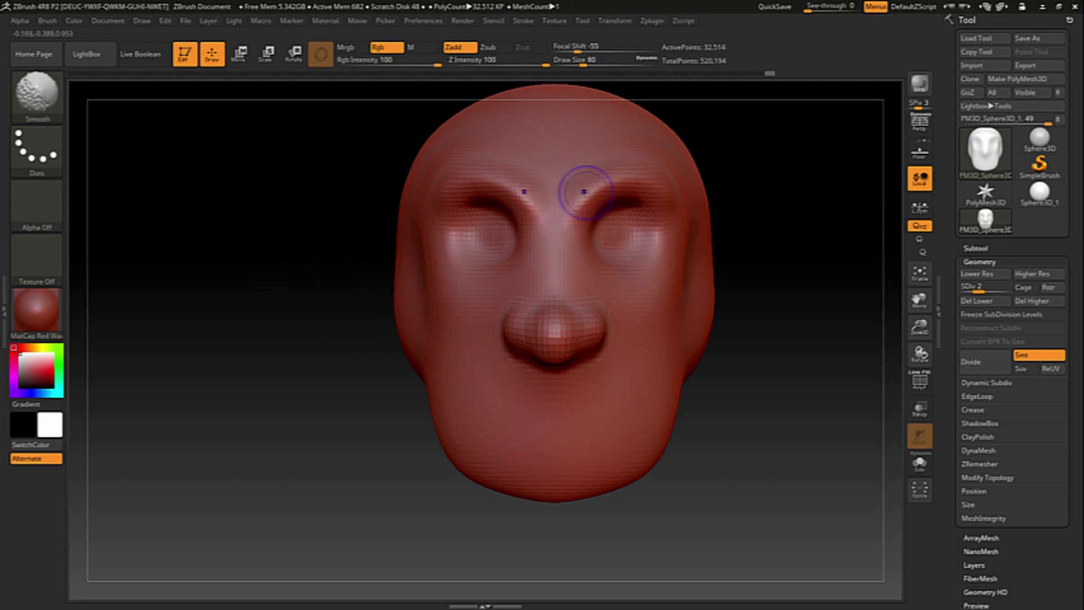
pyautogui.moveTo(988, 289); pyautogui.dragTo(1009, 289)
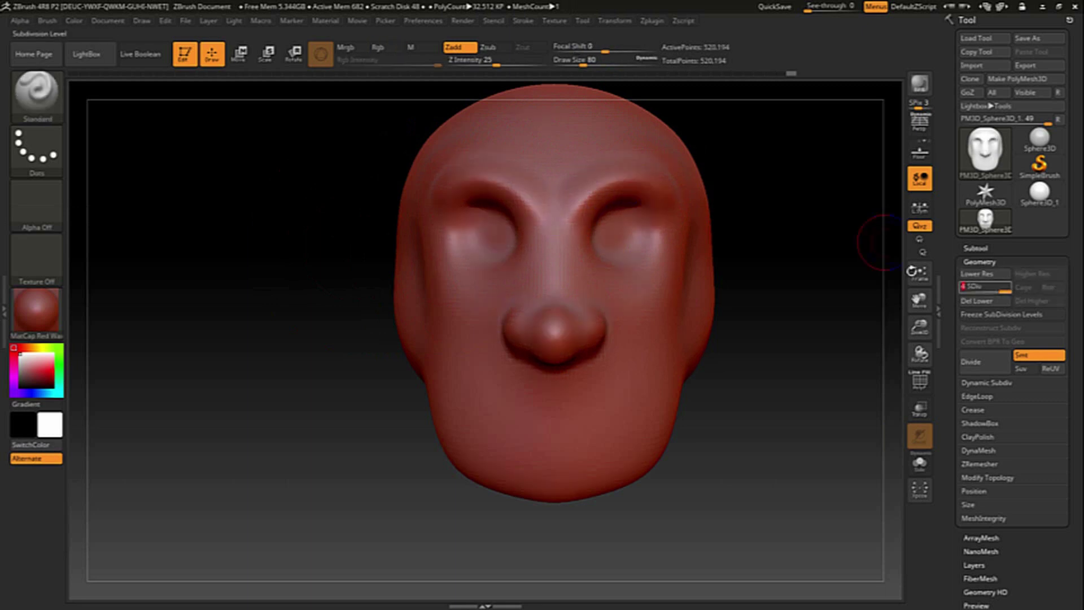
# - Raise a nose bridge, carve a mouth groove, and build up a fuller lower lip
pyautogui.moveTo(554, 298); pyautogui.dragTo(556, 218)
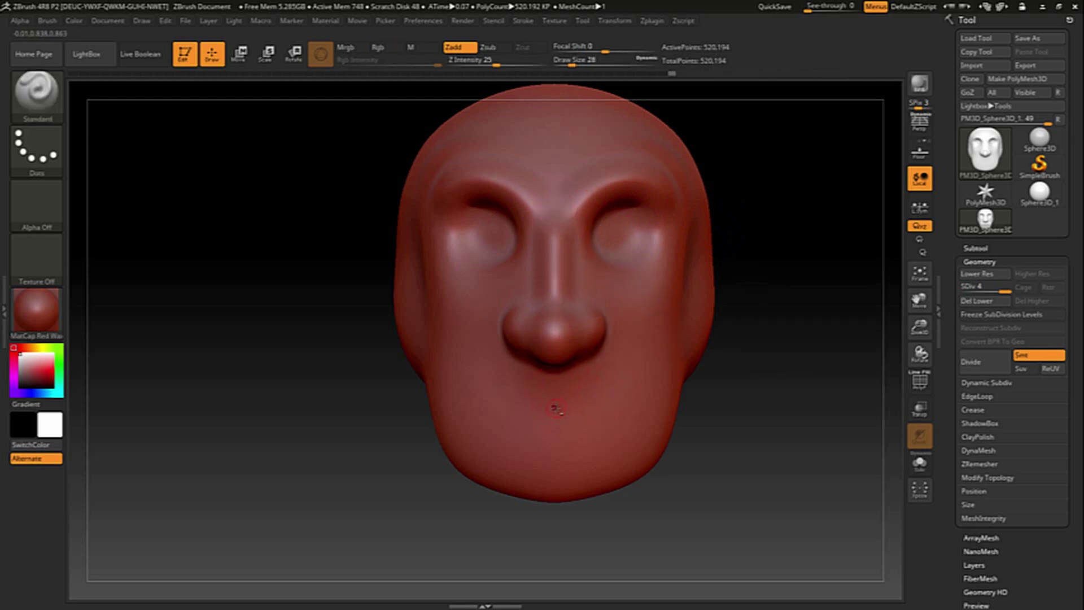
pyautogui.moveTo(558, 408); pyautogui.dragTo(599, 406)
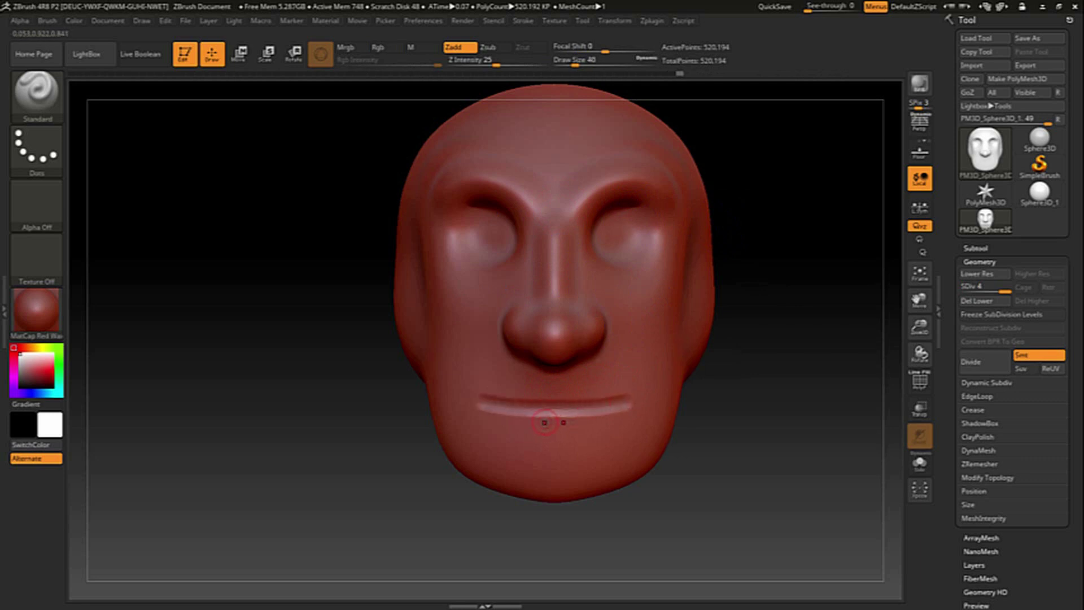
pyautogui.moveTo(539, 421); pyautogui.dragTo(594, 430)
pyautogui.moveTo(595, 429)
pyautogui.mouseDown()
pyautogui.moveTo(511, 434)
pyautogui.moveTo(575, 443)
pyautogui.mouseUp()
pyautogui.moveTo(508, 437)
pyautogui.mouseDown()
pyautogui.moveTo(603, 428)
pyautogui.moveTo(601, 448)
pyautogui.mouseUp()
# - Step the head down to SDiv 2, then back up to SDiv 3
pyautogui.hotkey('shift', 'd')
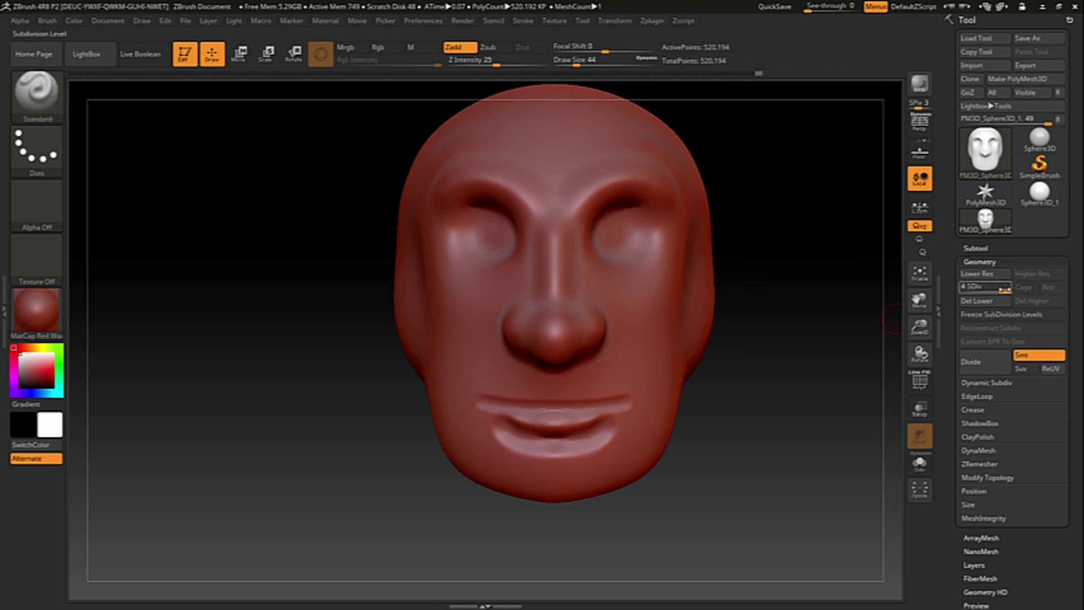
pyautogui.hotkey('shift', 'd')
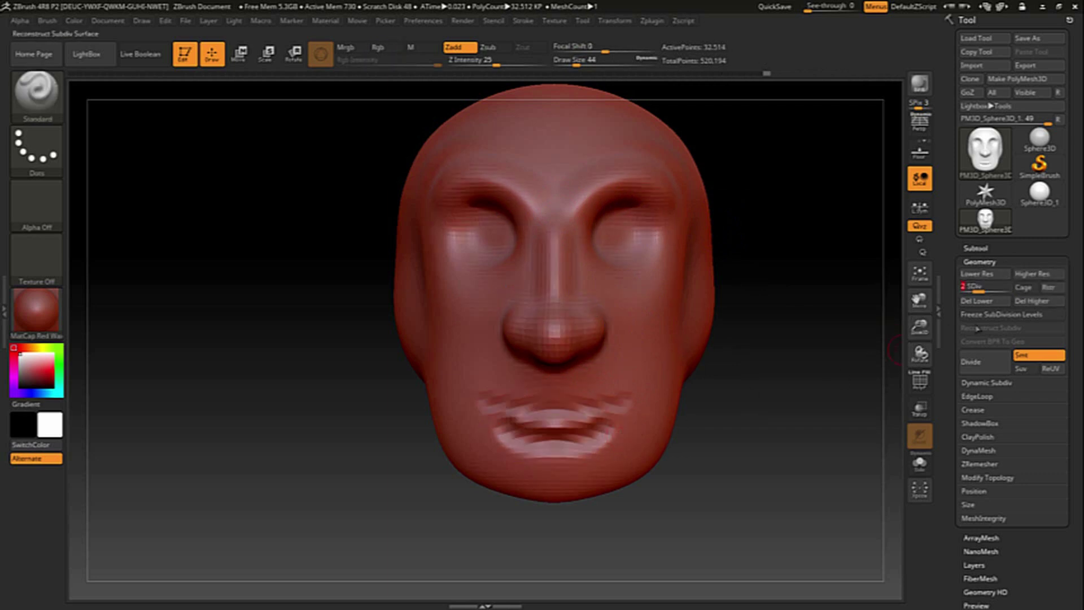
pyautogui.press('d')
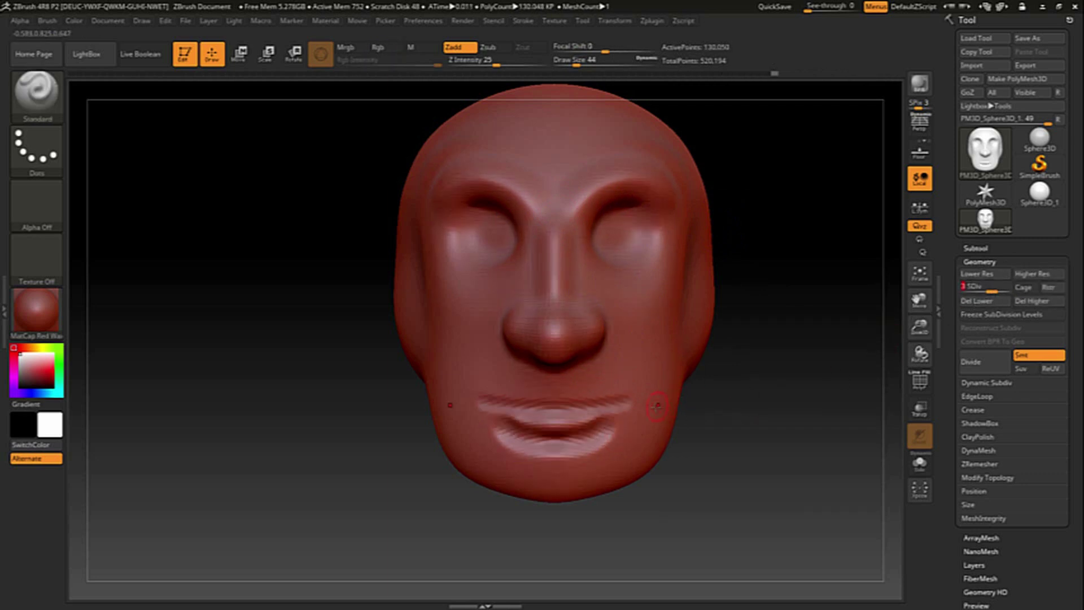
# - Smooth the stripy lower lip, return to SDiv 4, and raise a ridge along the upper lip
pyautogui.moveTo(604, 443)
pyautogui.keyDown('shift'); pyautogui.mouseDown()
pyautogui.moveTo(544, 455)
pyautogui.moveTo(561, 455)
pyautogui.mouseUp(); pyautogui.keyUp('shift')
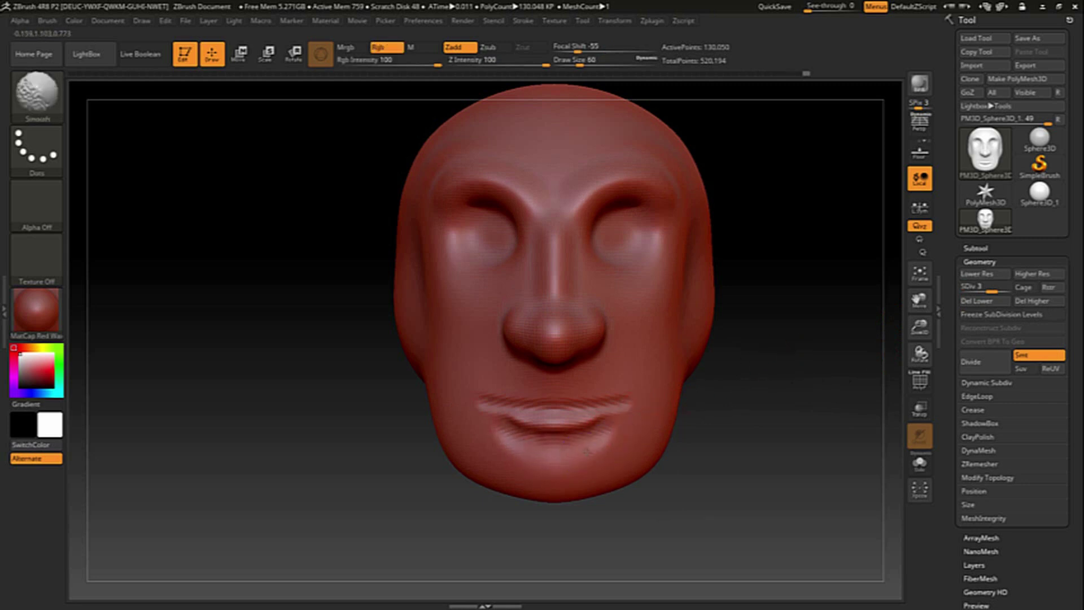
pyautogui.keyDown('shift'); pyautogui.moveTo(554, 418); pyautogui.dragTo(598, 411); pyautogui.keyUp('shift')
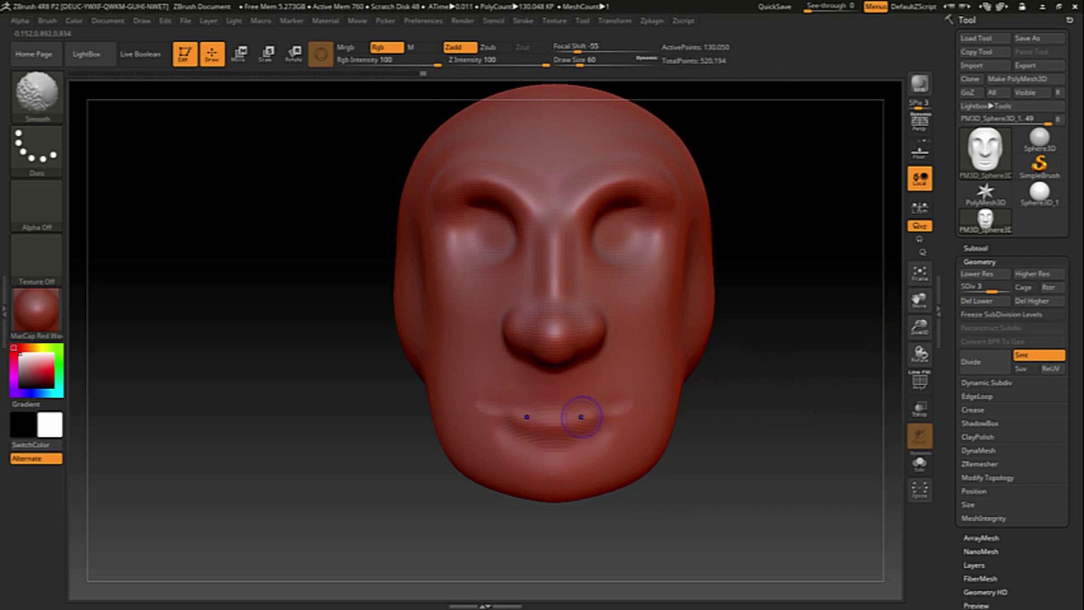
pyautogui.moveTo(991, 289); pyautogui.dragTo(1007, 289)
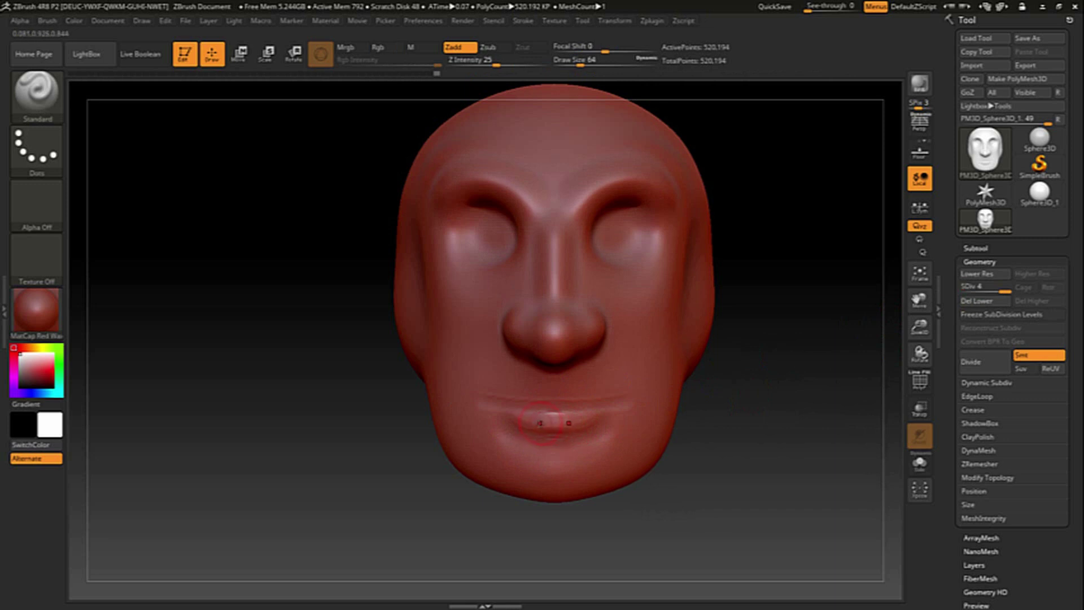
pyautogui.keyDown('shift'); pyautogui.moveTo(505, 423); pyautogui.dragTo(610, 403); pyautogui.keyUp('shift')
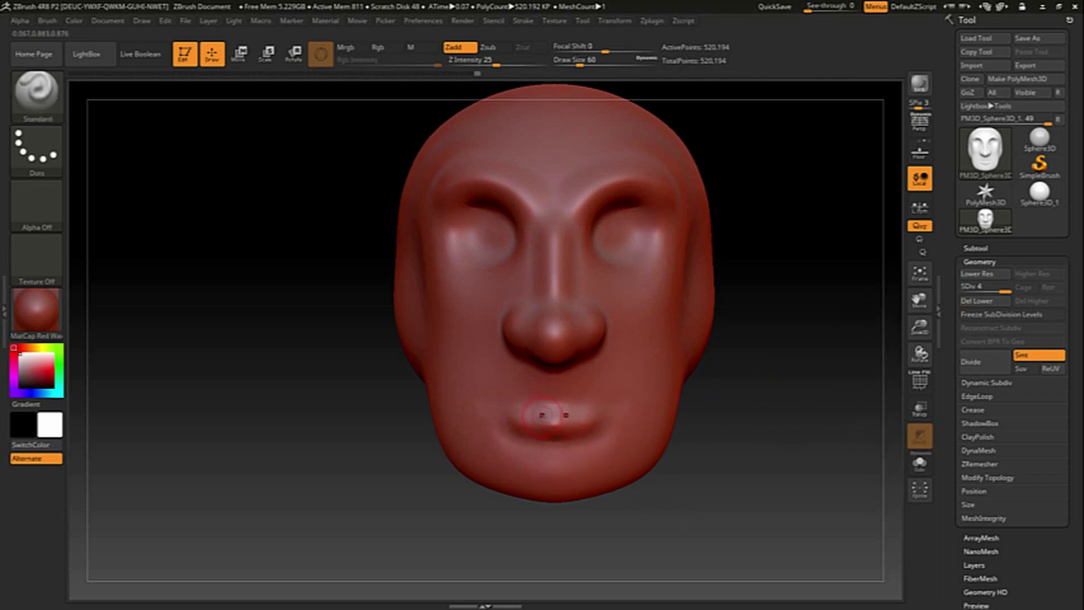
pyautogui.moveTo(553, 398); pyautogui.dragTo(603, 412)
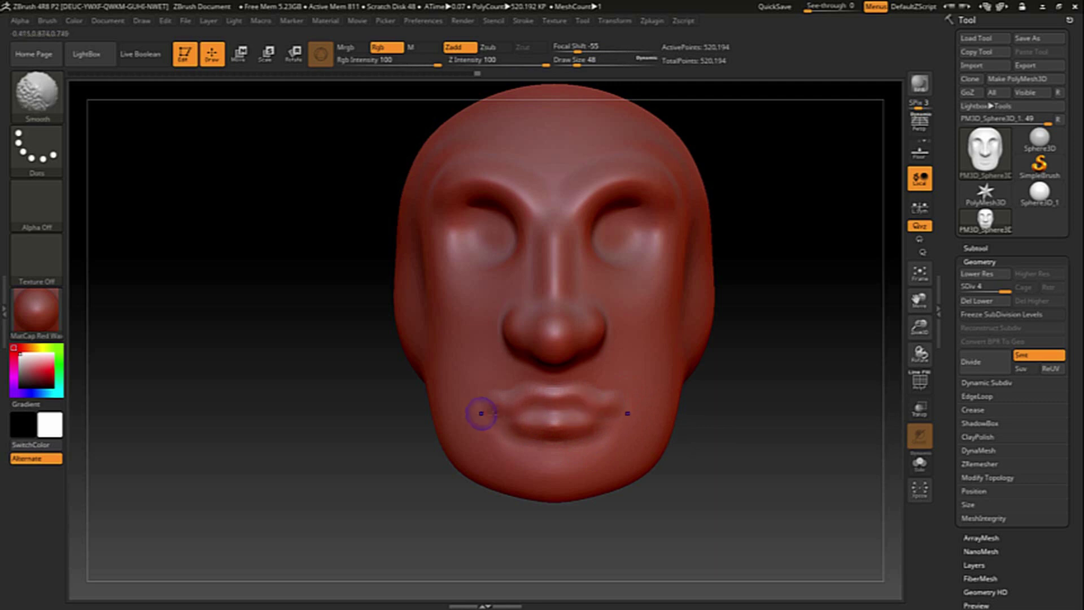
pyautogui.moveTo(721, 497); pyautogui.dragTo(591, 425)
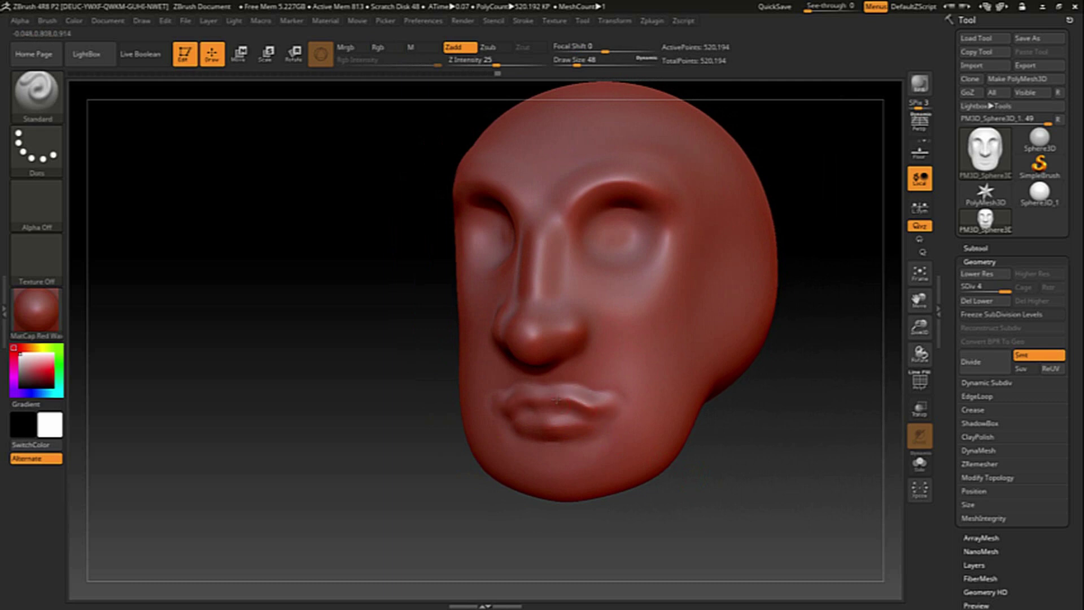
# - Smooth the lower-lip notch and carve deep creases from beside the nose toward the mouth
pyautogui.press('shift')
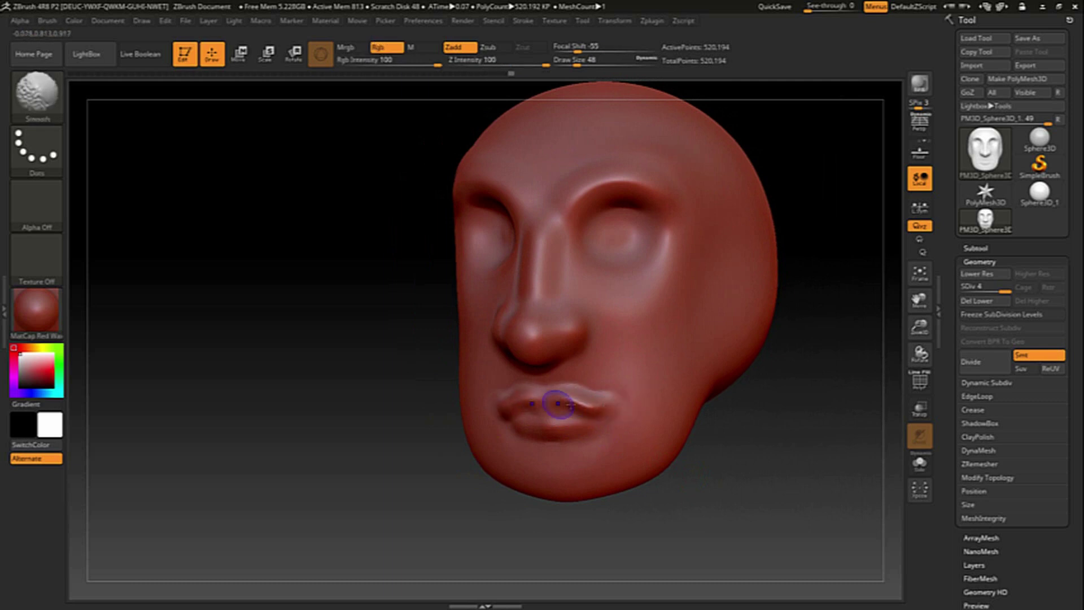
pyautogui.keyDown('shift'); pyautogui.moveTo(536, 425); pyautogui.dragTo(570, 430); pyautogui.keyUp('shift')
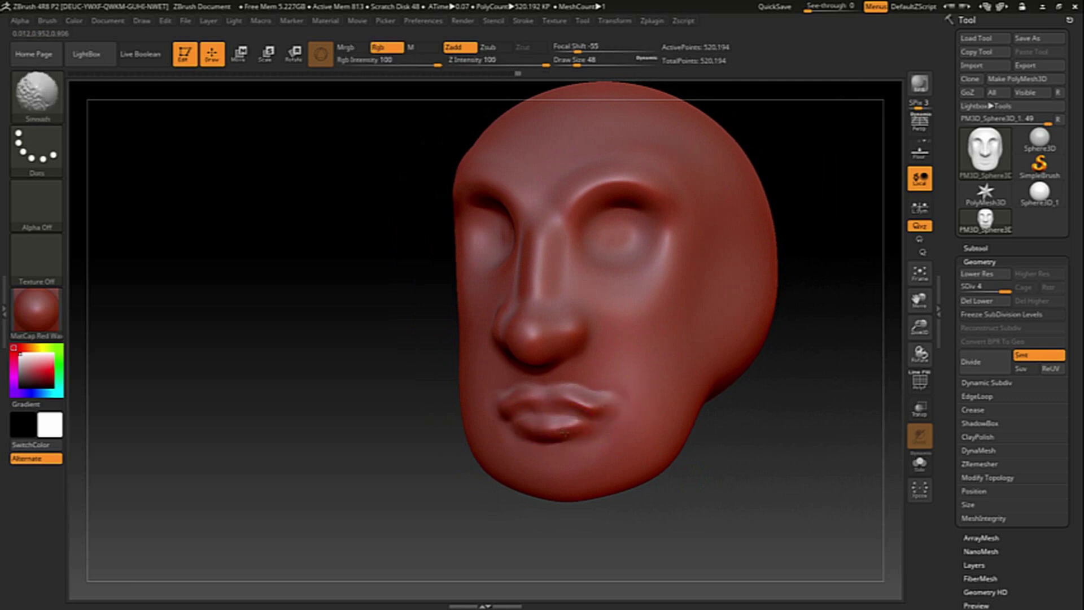
pyautogui.moveTo(598, 320); pyautogui.dragTo(642, 405)
pyautogui.press('shift')
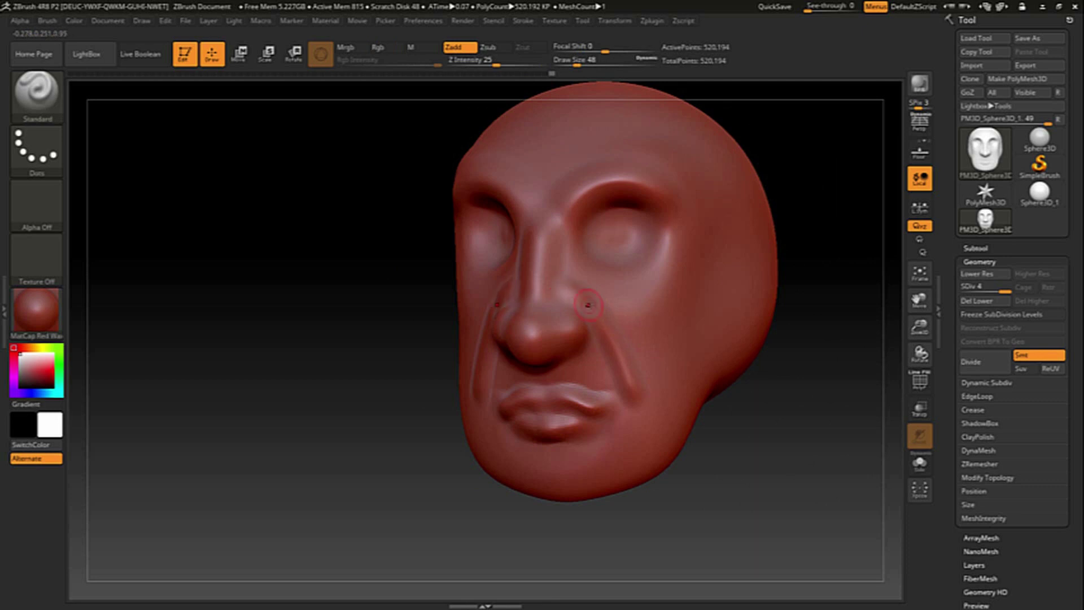
pyautogui.moveTo(589, 305); pyautogui.dragTo(643, 404)
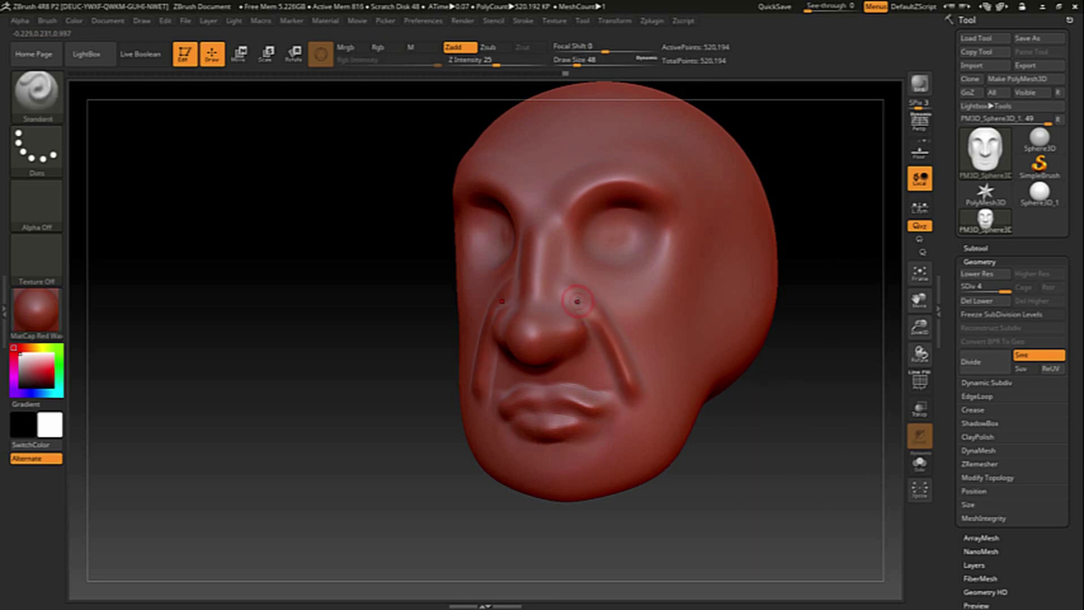
pyautogui.moveTo(588, 315)
pyautogui.keyDown('shift'); pyautogui.mouseDown()
pyautogui.moveTo(573, 288)
pyautogui.moveTo(613, 348)
pyautogui.mouseUp(); pyautogui.keyUp('shift')
# - Reshape the upper lip near the right mouth corner and undo the dent beside the nostril
pyautogui.moveTo(566, 393)
pyautogui.mouseDown()
pyautogui.moveTo(613, 392)
pyautogui.moveTo(581, 327)
pyautogui.mouseUp()
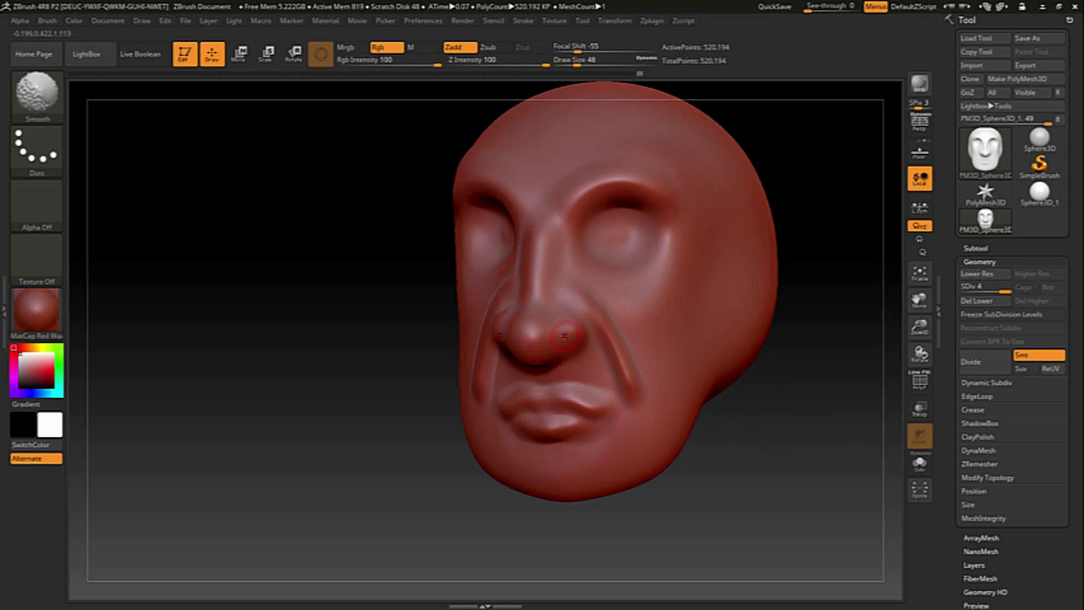
pyautogui.moveTo(719, 511)
pyautogui.mouseDown()
pyautogui.moveTo(561, 353)
pyautogui.moveTo(562, 338)
pyautogui.mouseUp()
pyautogui.hotkey('ctrl', 'z')
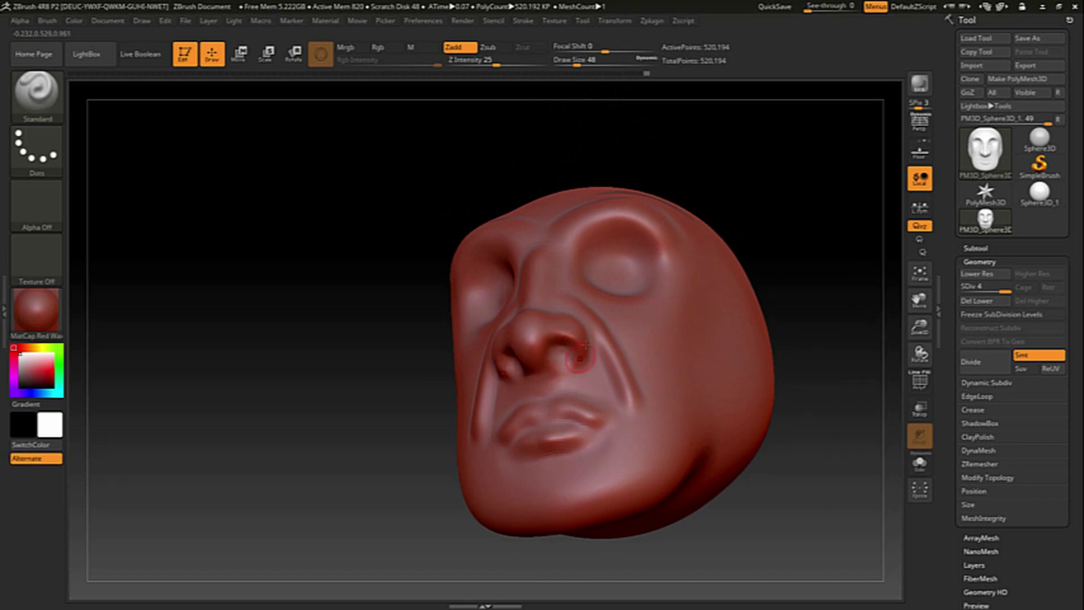
# - Smooth away the right-nostril dent, then orbit and zoom to inspect the head from several angles
pyautogui.press('shift')
pyautogui.keyDown('shift'); pyautogui.moveTo(557, 345); pyautogui.dragTo(550, 365); pyautogui.keyUp('shift')
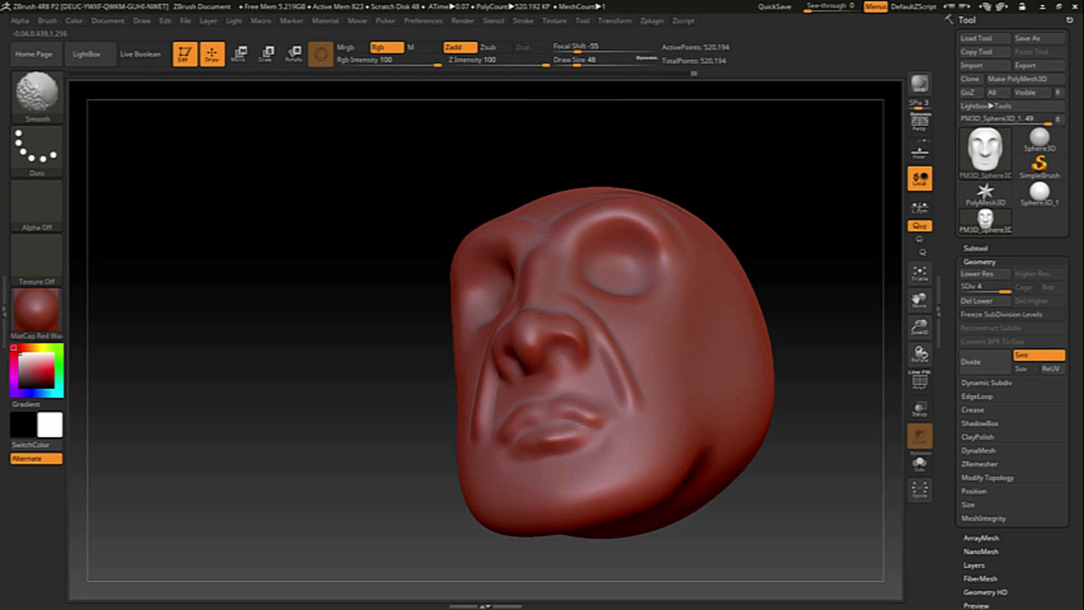
pyautogui.moveTo(779, 524)
pyautogui.mouseDown()
pyautogui.moveTo(726, 485)
pyautogui.moveTo(737, 491)
pyautogui.mouseUp()
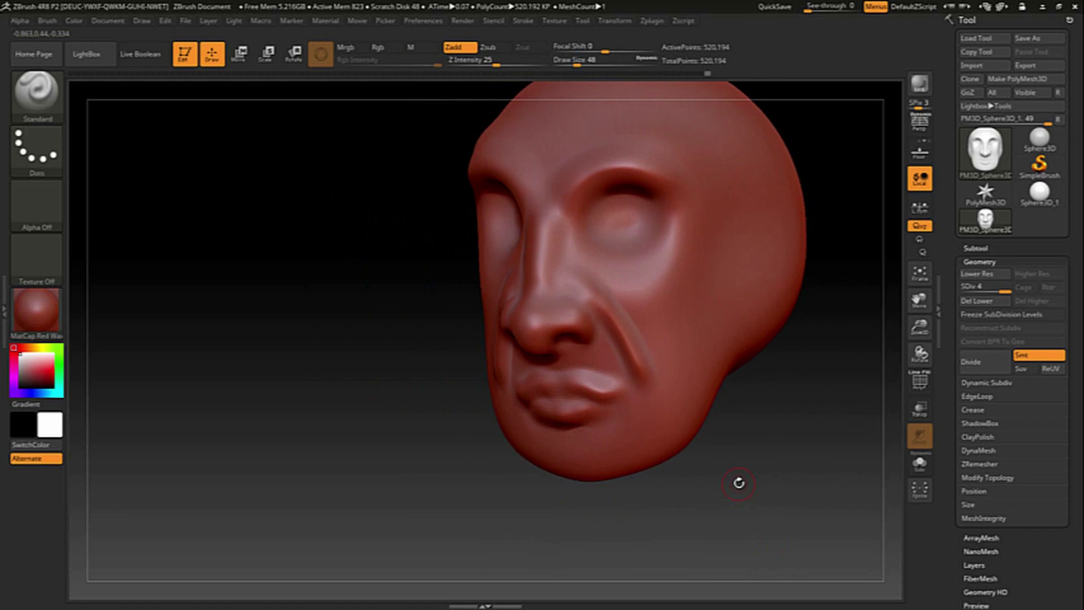
pyautogui.moveTo(746, 473); pyautogui.dragTo(738, 473)
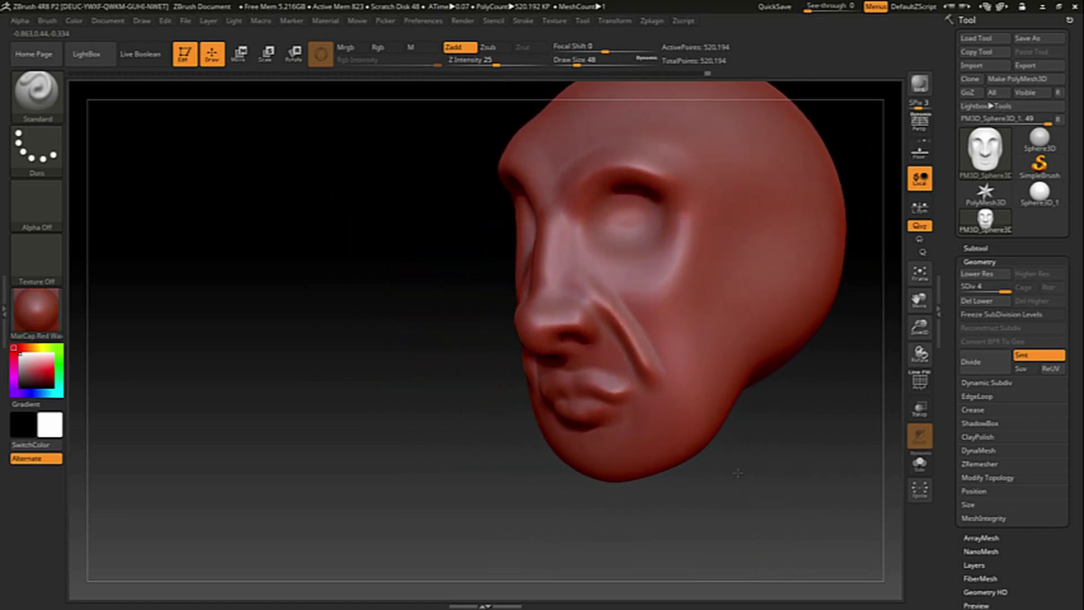
pyautogui.moveTo(746, 470)
pyautogui.mouseDown()
pyautogui.moveTo(701, 502)
pyautogui.moveTo(738, 496)
pyautogui.moveTo(667, 525)
pyautogui.mouseUp()
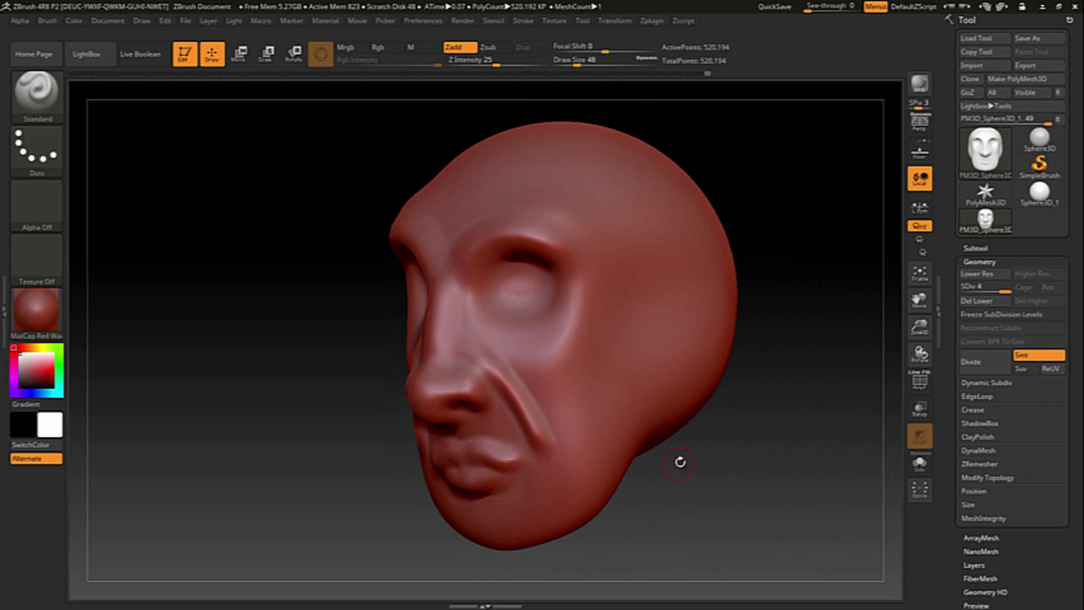
pyautogui.keyDown('alt'); pyautogui.moveTo(685, 460); pyautogui.dragTo(696, 459); pyautogui.keyUp('alt')
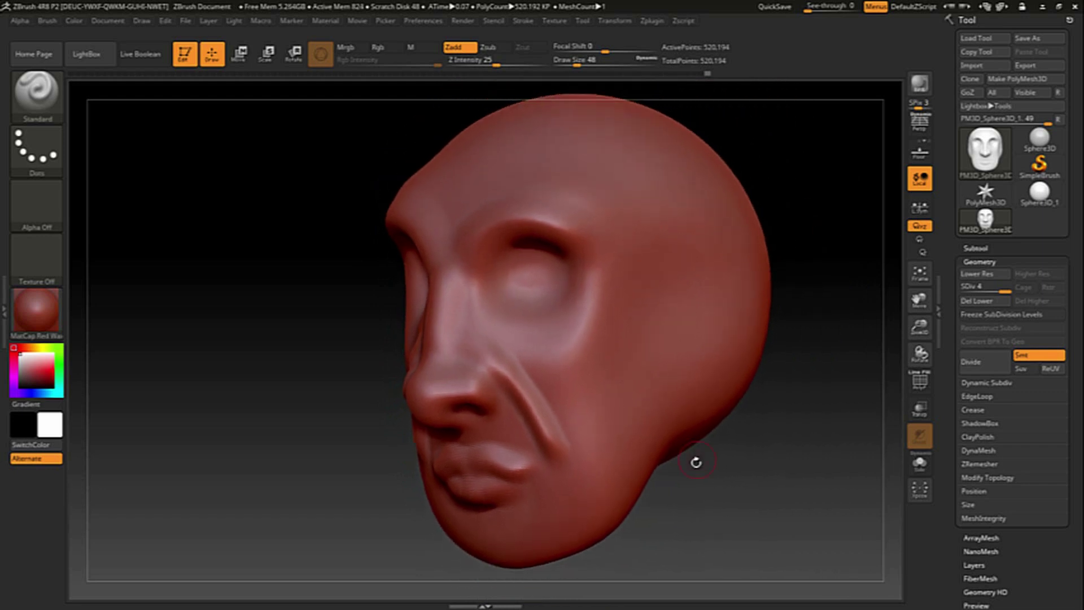
pyautogui.moveTo(696, 462); pyautogui.dragTo(715, 473)
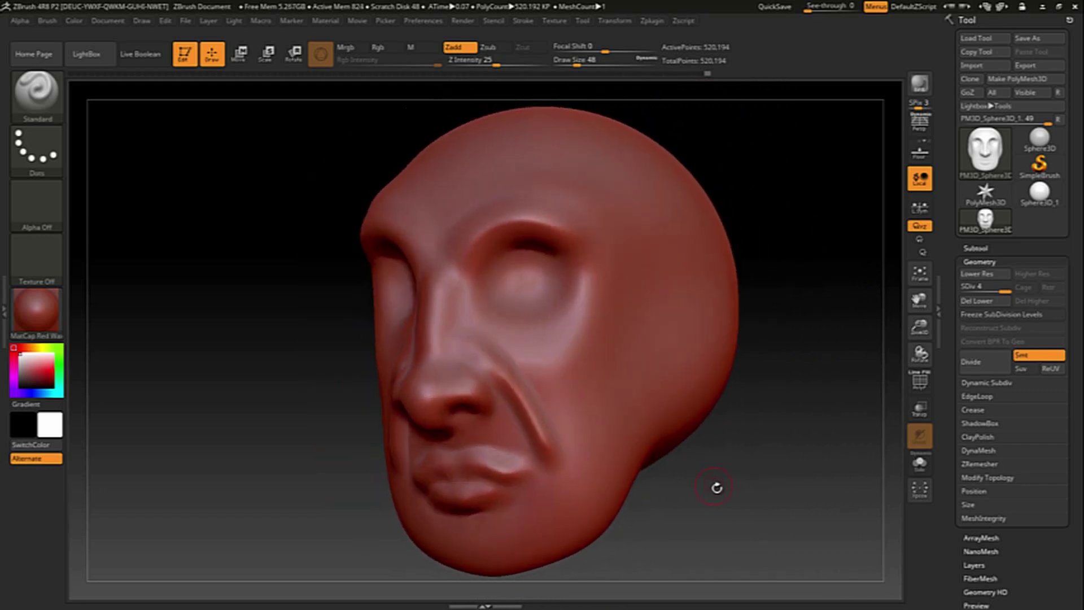
pyautogui.moveTo(724, 482)
pyautogui.mouseDown()
pyautogui.moveTo(720, 498)
pyautogui.moveTo(733, 485)
pyautogui.mouseUp()
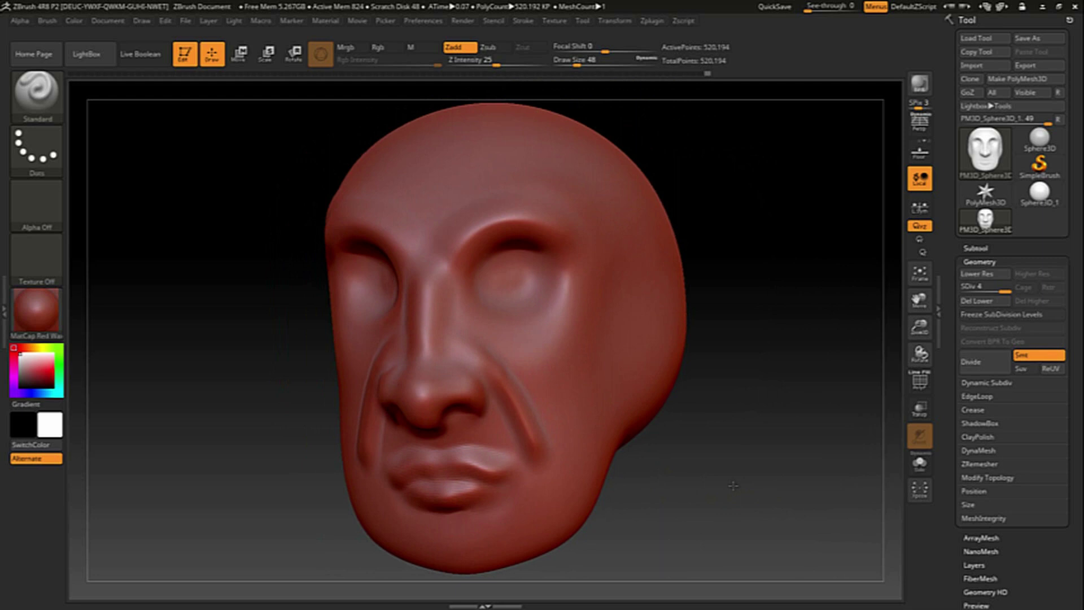
pyautogui.moveTo(731, 483); pyautogui.dragTo(730, 482)
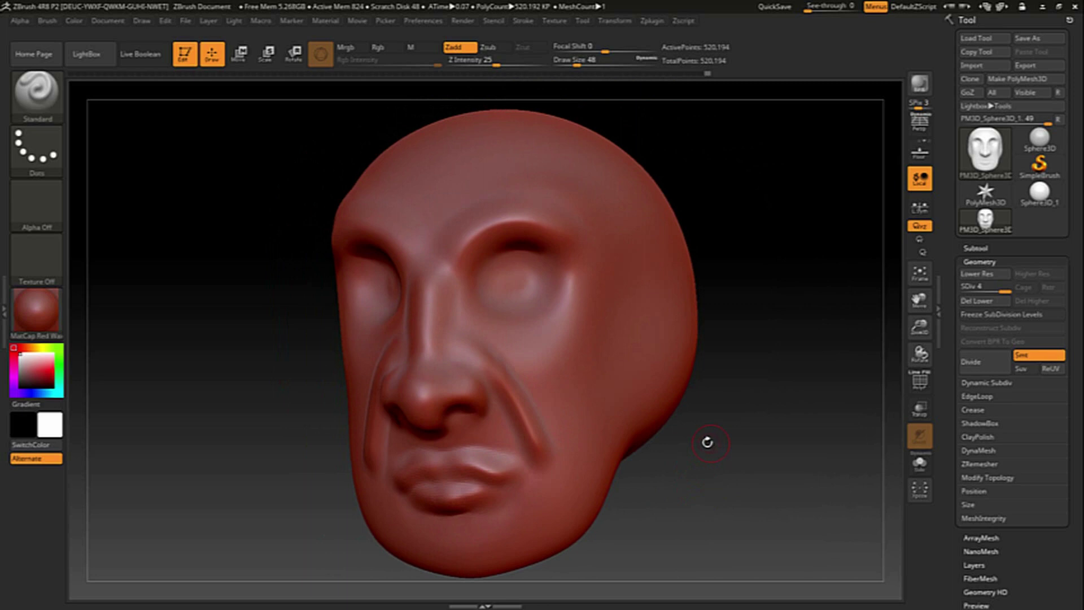
pyautogui.moveTo(705, 442)
pyautogui.mouseDown()
pyautogui.moveTo(747, 437)
pyautogui.moveTo(683, 440)
pyautogui.mouseUp()
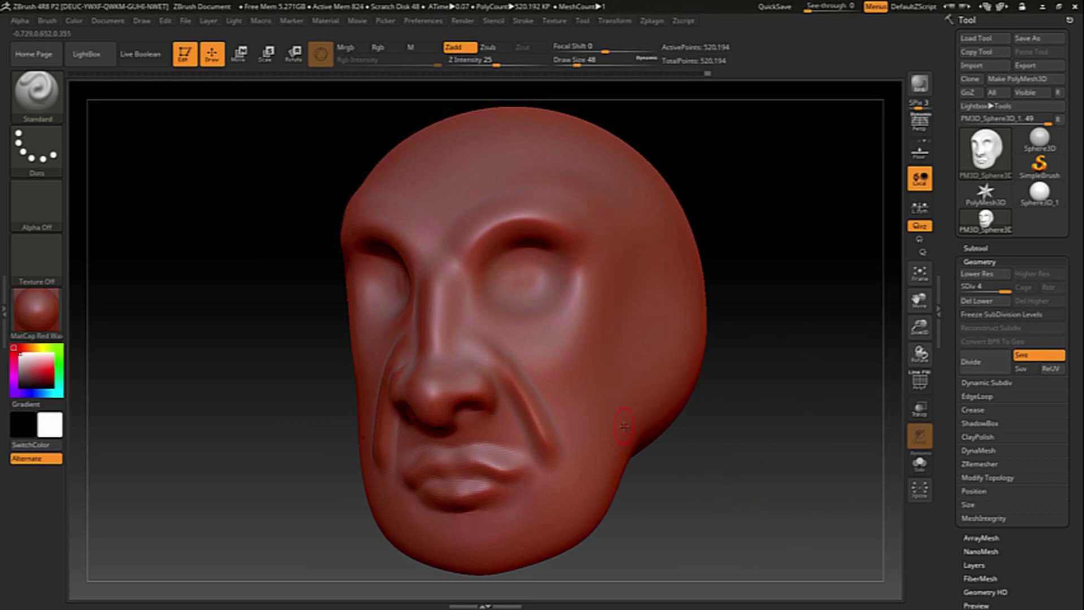
pyautogui.moveTo(689, 460)
pyautogui.mouseDown()
pyautogui.moveTo(734, 457)
pyautogui.moveTo(741, 470)
pyautogui.mouseUp()
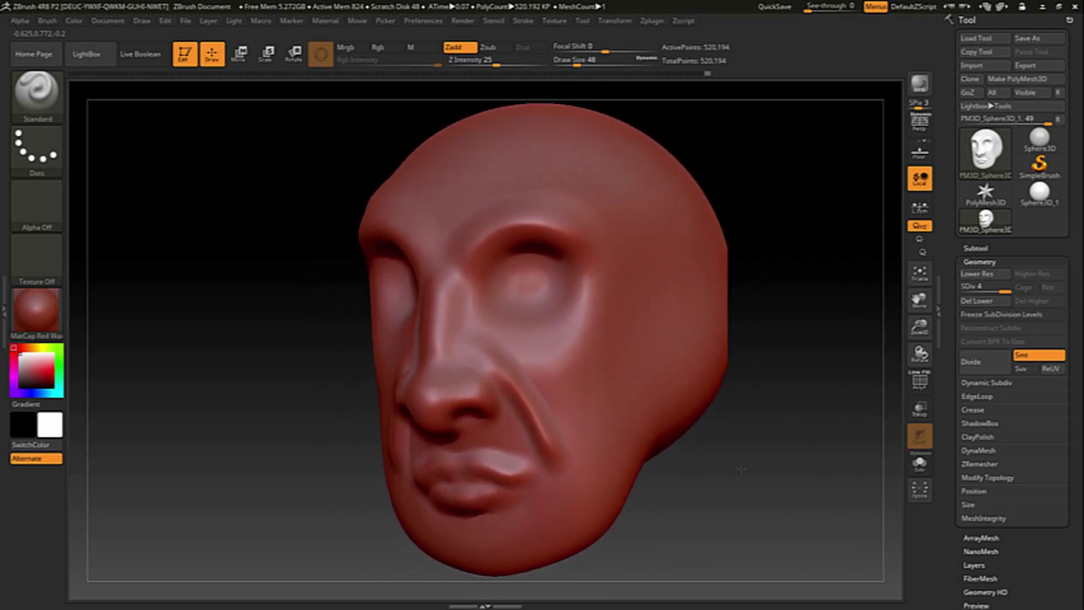
pyautogui.moveTo(744, 469); pyautogui.dragTo(755, 465)
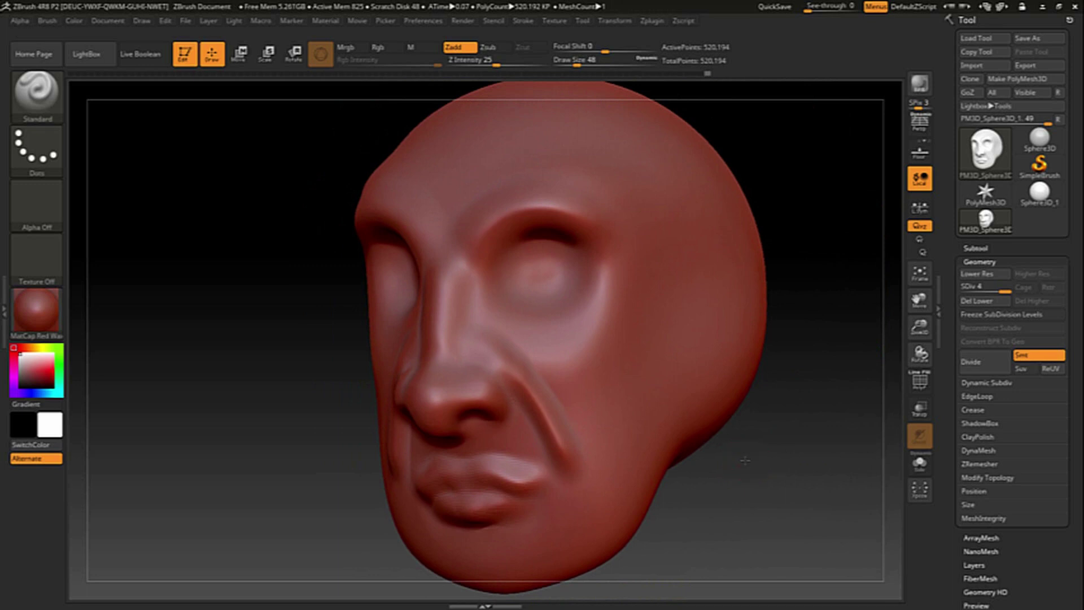
pyautogui.moveTo(748, 462)
pyautogui.keyDown('alt'); pyautogui.mouseDown()
pyautogui.moveTo(774, 479)
pyautogui.moveTo(763, 448)
pyautogui.mouseUp(); pyautogui.keyUp('alt')
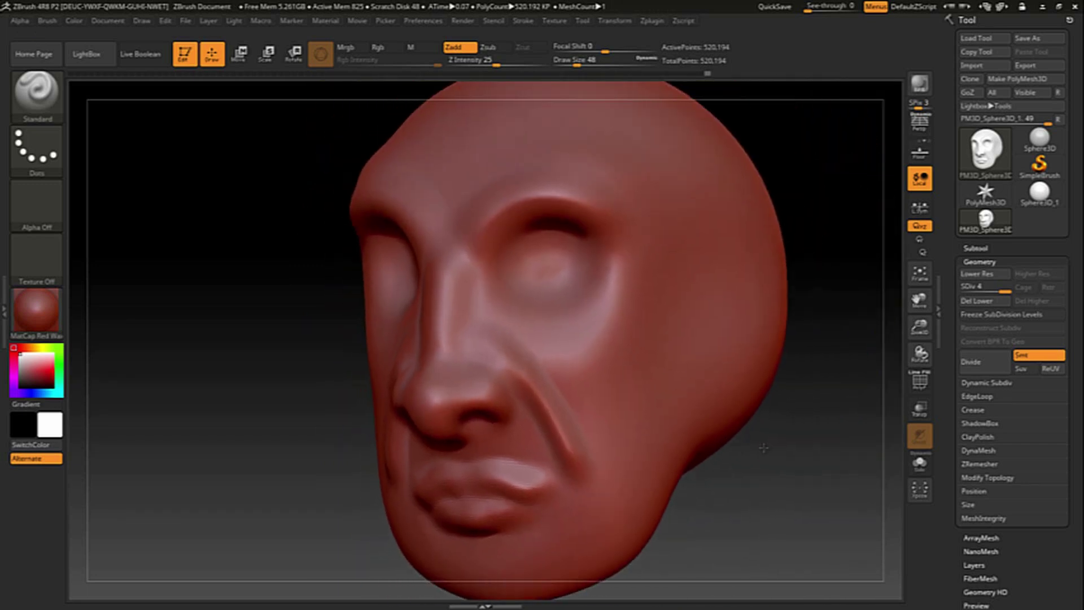
pyautogui.moveTo(765, 454); pyautogui.dragTo(749, 416)
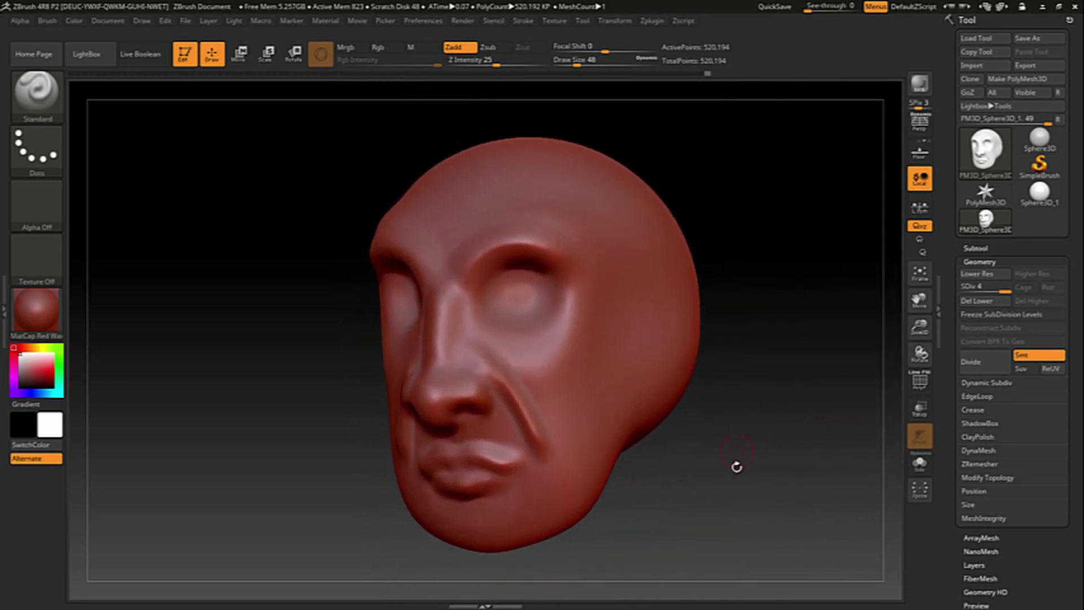
pyautogui.moveTo(736, 460)
pyautogui.mouseDown()
pyautogui.moveTo(750, 467)
pyautogui.moveTo(687, 421)
pyautogui.mouseUp()
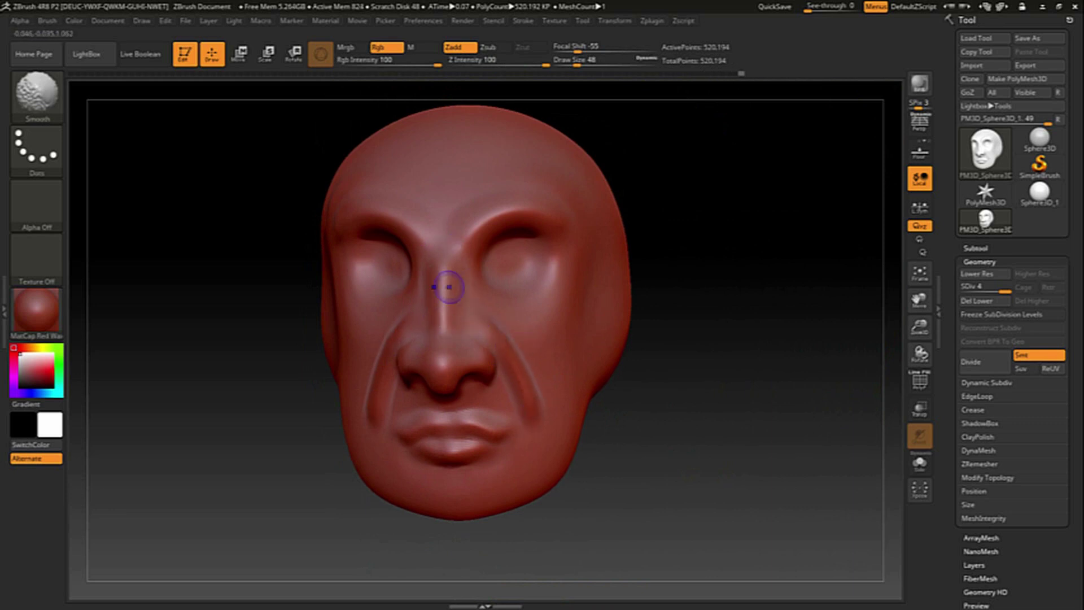
# - At subdivision level 3, smooth the upper-lip ridge, raise the brow, and turn to three-quarter view
pyautogui.moveTo(1004, 288); pyautogui.dragTo(990, 290)
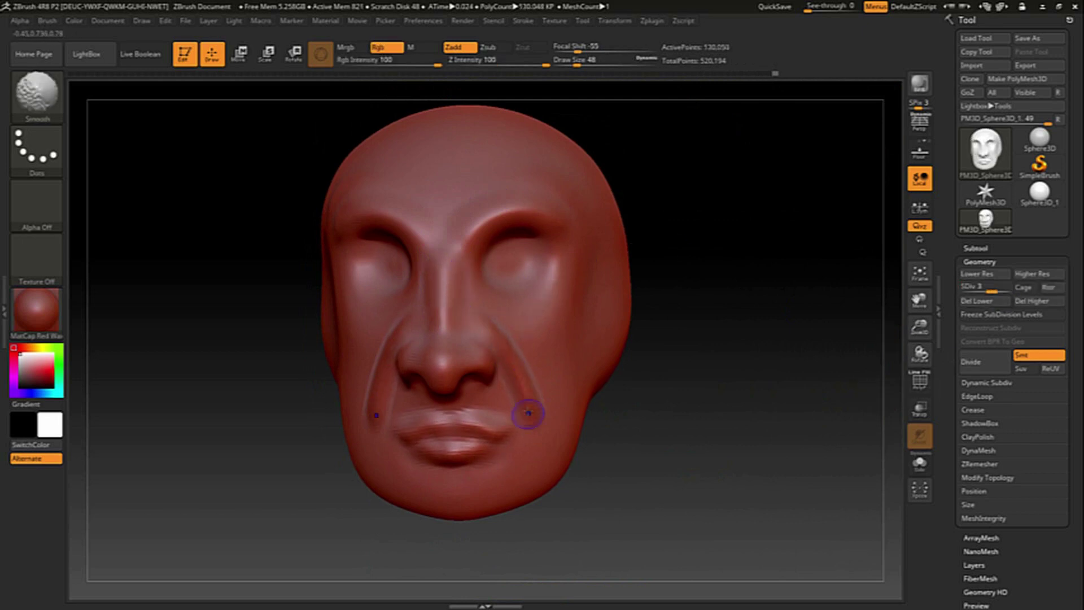
pyautogui.keyDown('shift'); pyautogui.moveTo(440, 415); pyautogui.dragTo(501, 416); pyautogui.keyUp('shift')
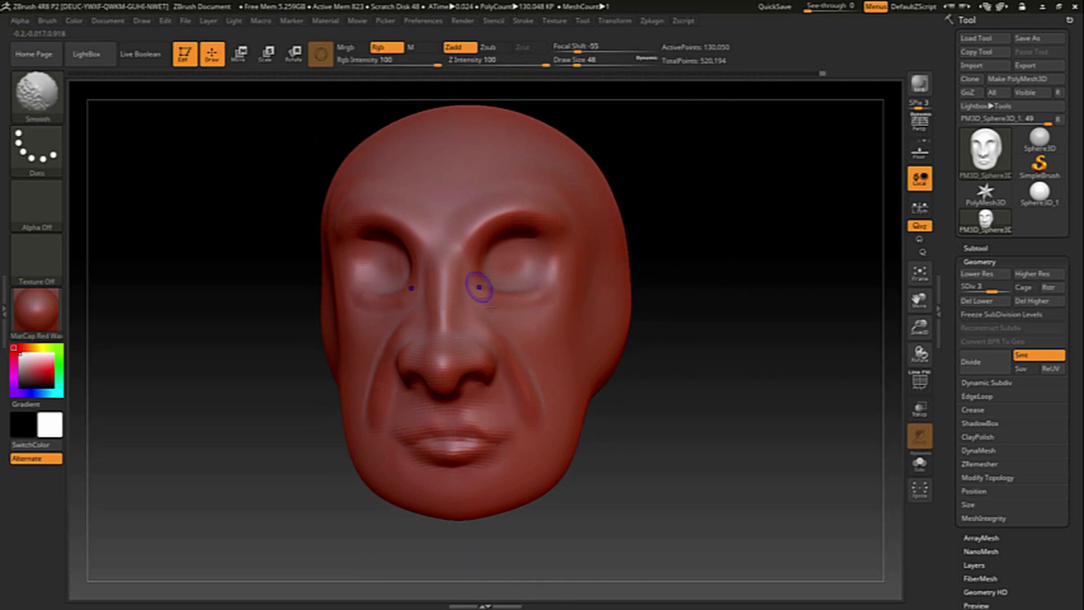
pyautogui.moveTo(460, 235); pyautogui.dragTo(413, 237)
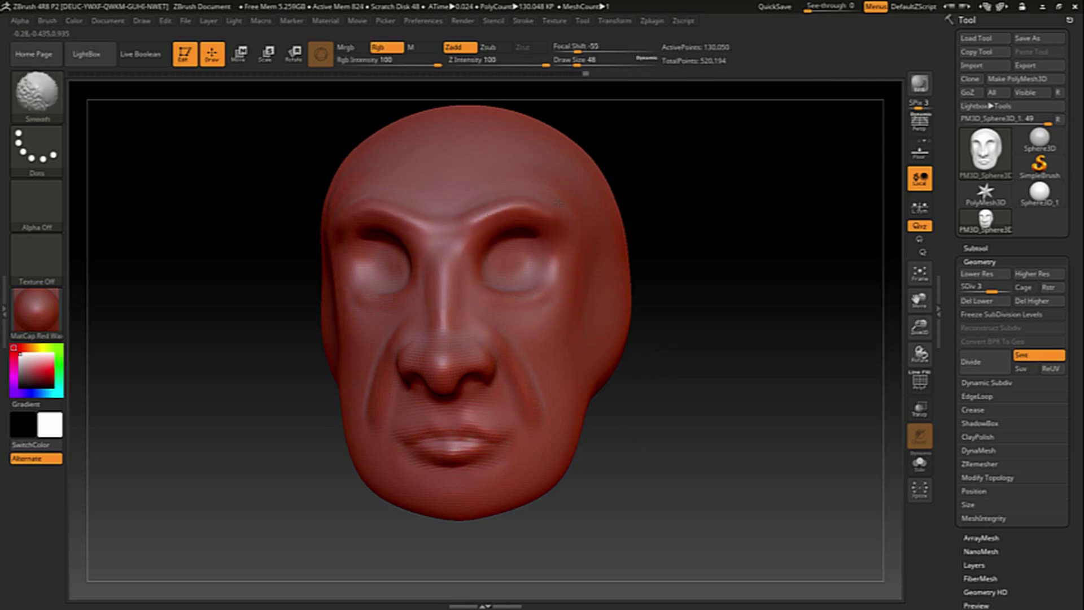
pyautogui.moveTo(739, 387); pyautogui.dragTo(728, 397)
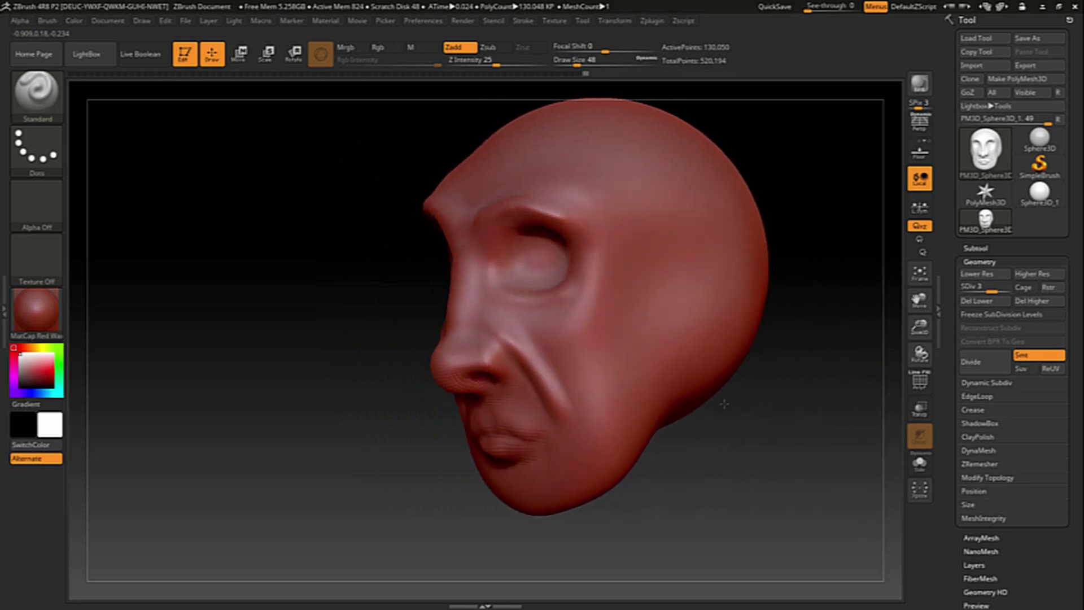
# - Switch to the Move brush and turn the head to a frontal view
pyautogui.click(709, 428)
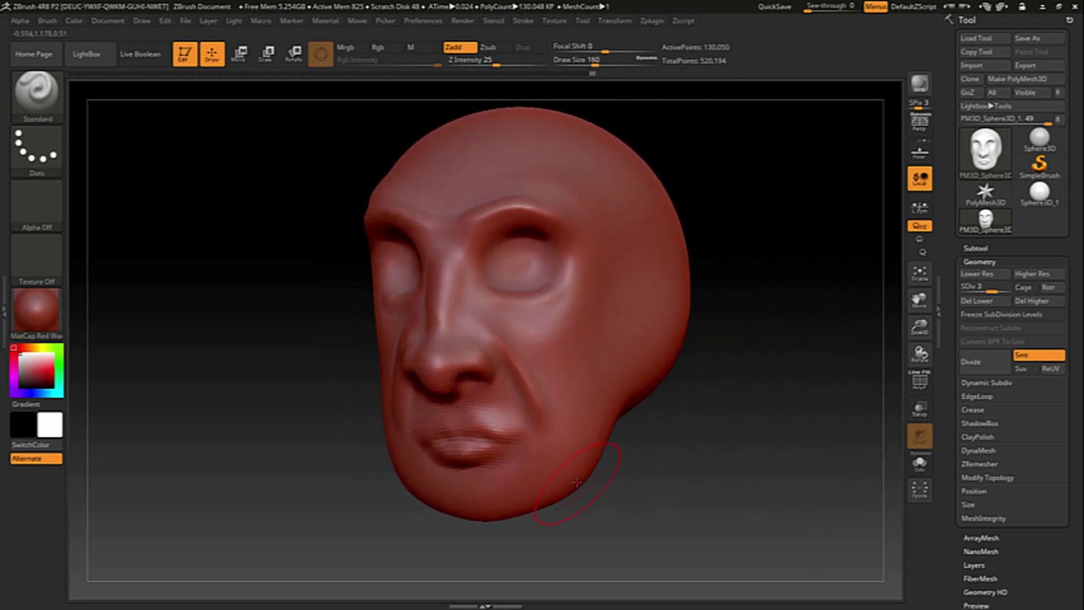
pyautogui.press('b')
pyautogui.click(389, 285)
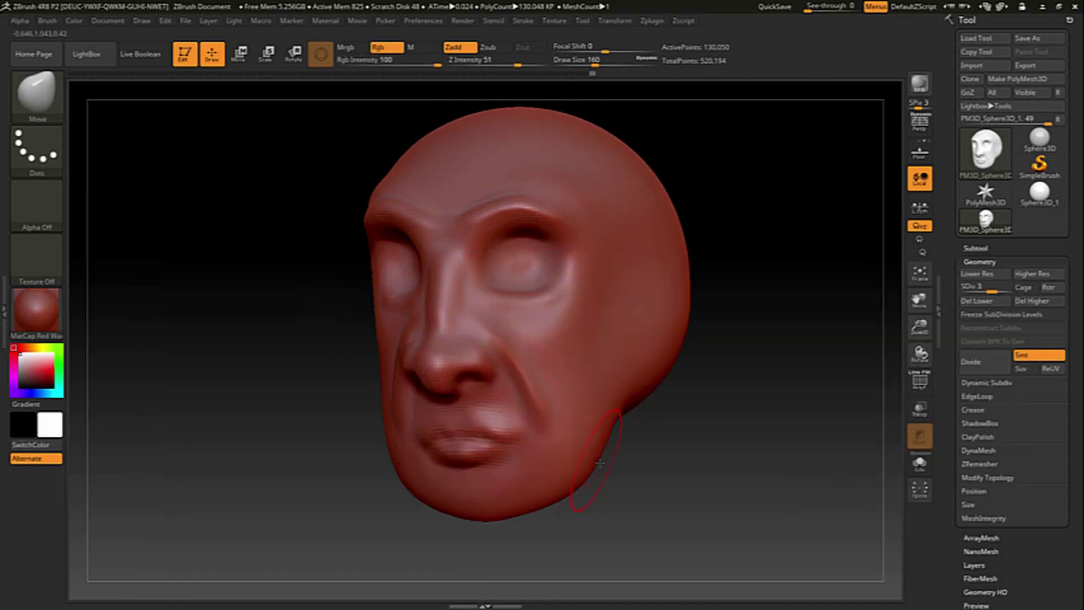
pyautogui.click(570, 481)
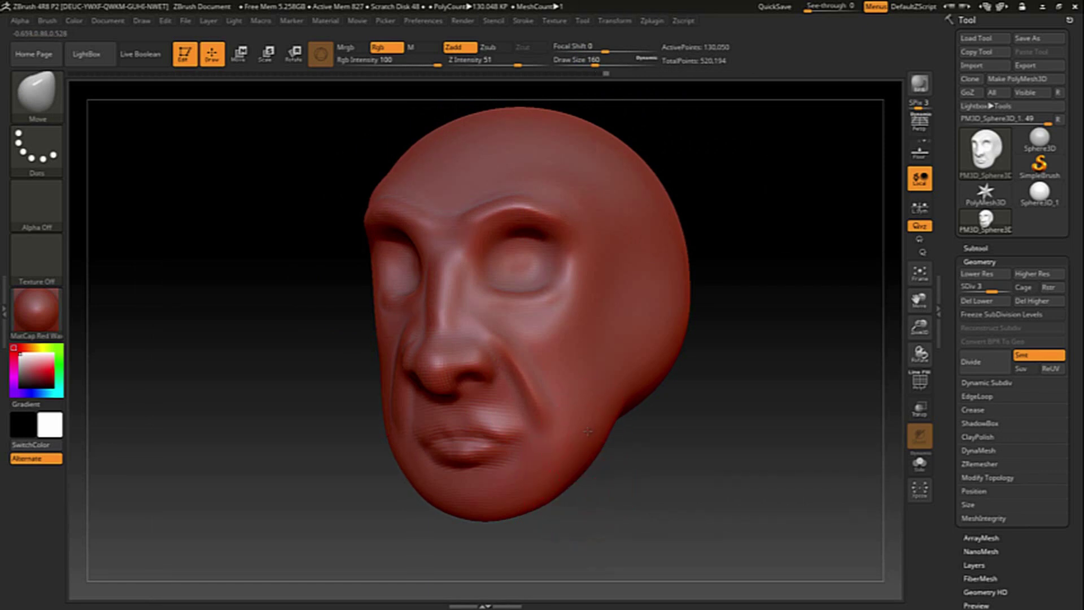
pyautogui.moveTo(641, 490); pyautogui.dragTo(688, 473)
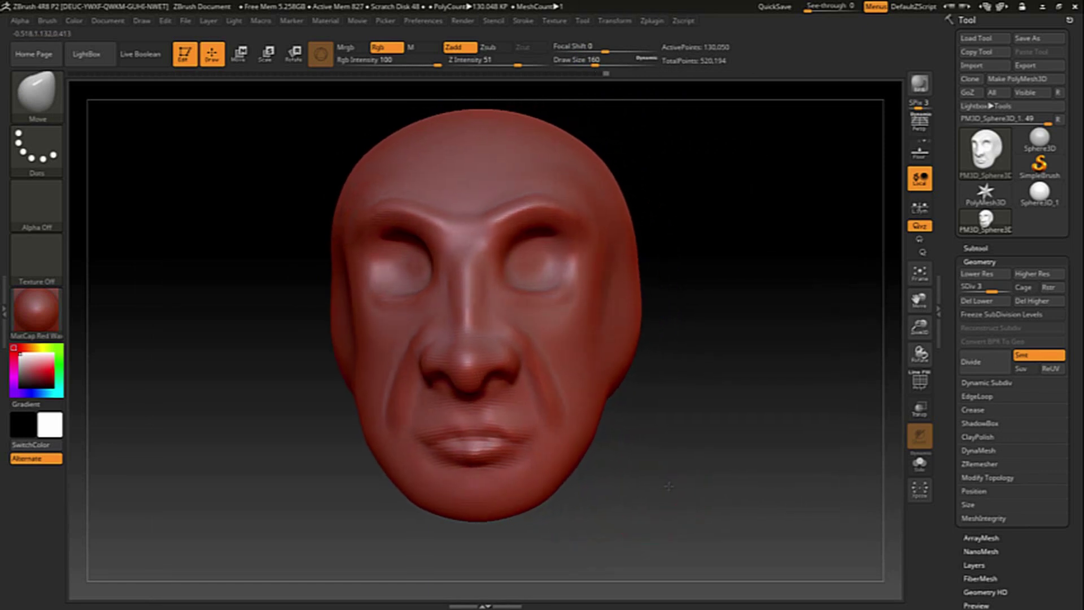
pyautogui.moveTo(672, 396); pyautogui.dragTo(674, 435)
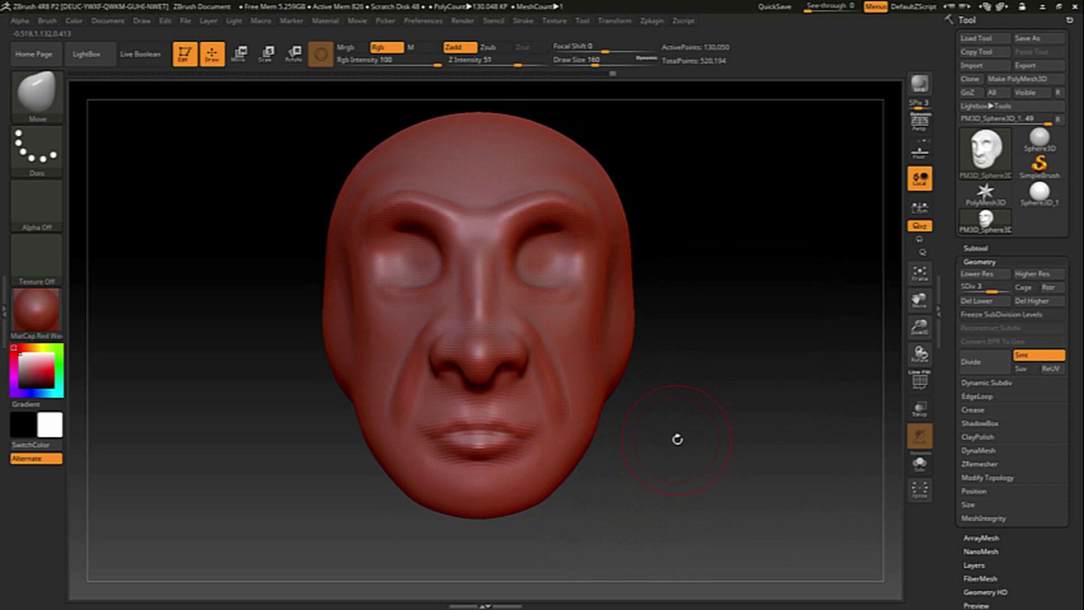
# - With a larger brush, reshape both brow ridges symmetrically, including their inner ends
pyautogui.press(']')
pyautogui.press(']')
pyautogui.press(']')
pyautogui.press(']')
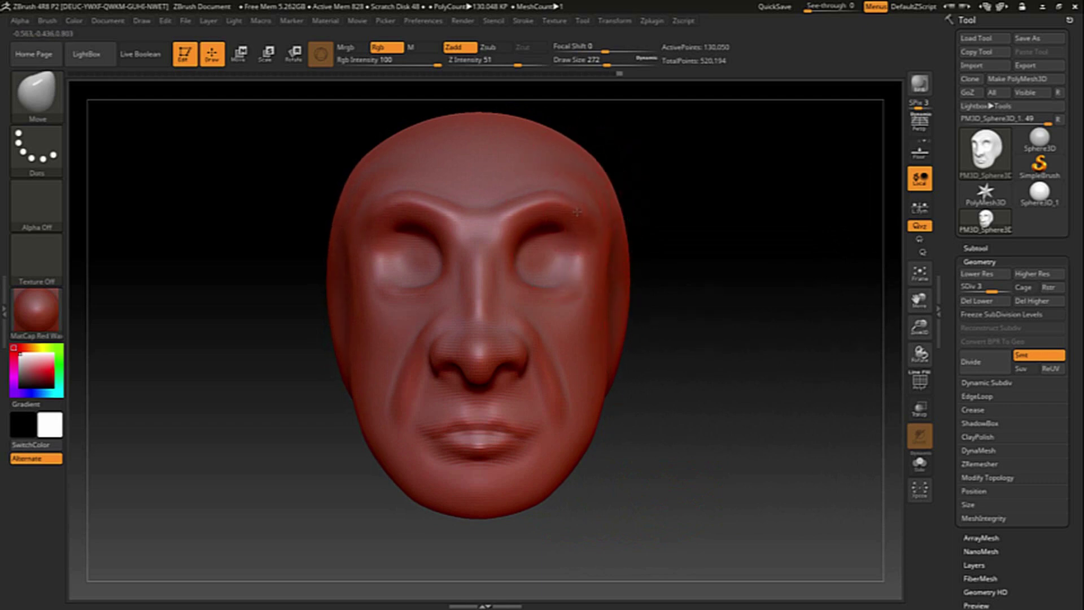
pyautogui.moveTo(550, 212); pyautogui.dragTo(583, 220)
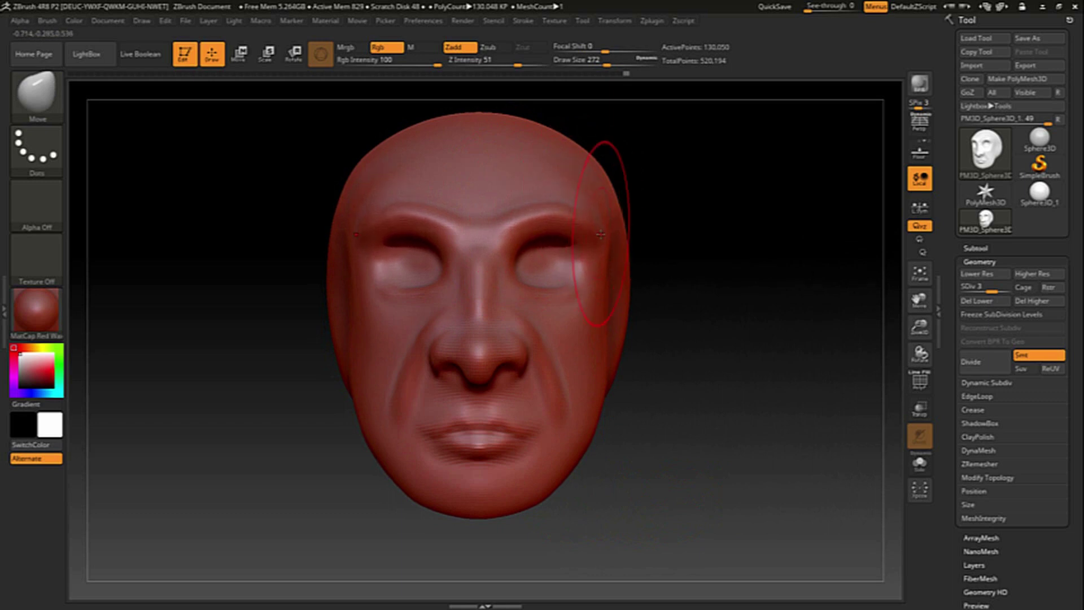
pyautogui.moveTo(536, 223); pyautogui.dragTo(506, 244)
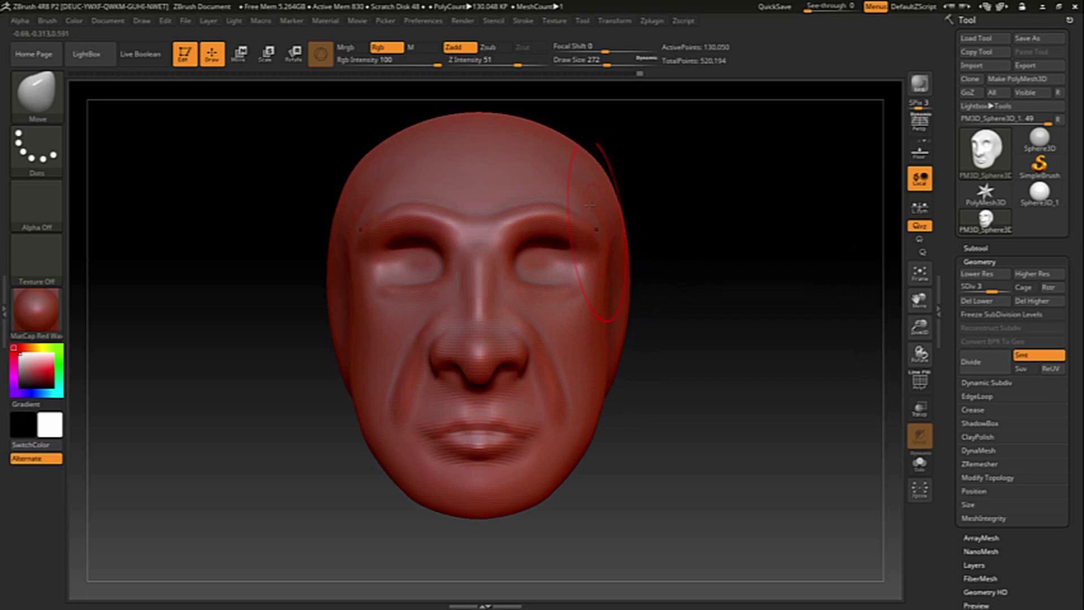
# - Pull the crown into a taller dome, even out the temples, and view the profile
pyautogui.press(']')
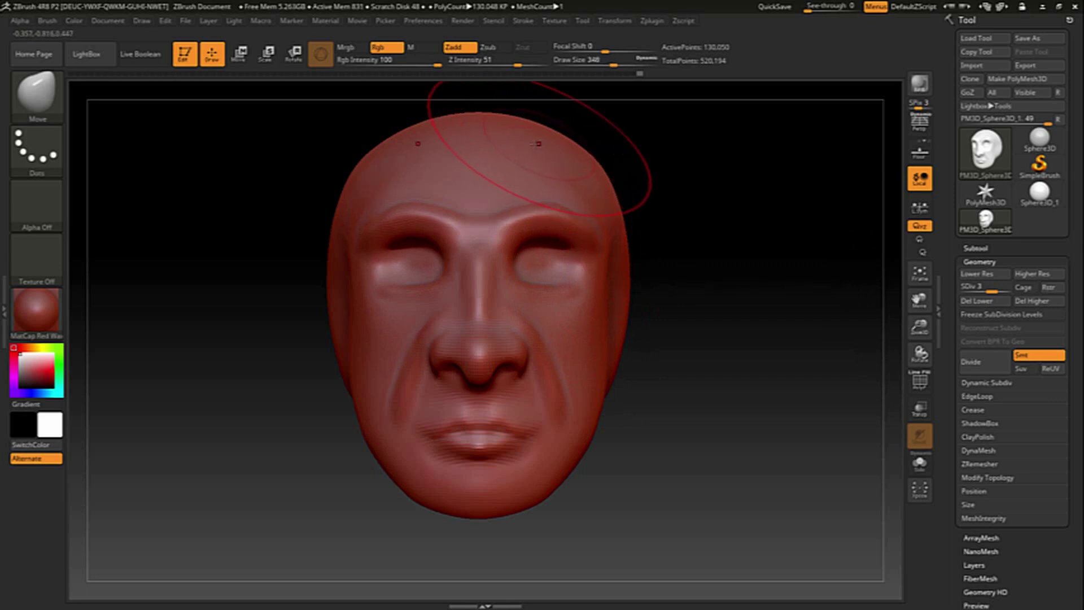
pyautogui.moveTo(536, 141)
pyautogui.mouseDown()
pyautogui.moveTo(559, 120)
pyautogui.moveTo(616, 164)
pyautogui.mouseUp()
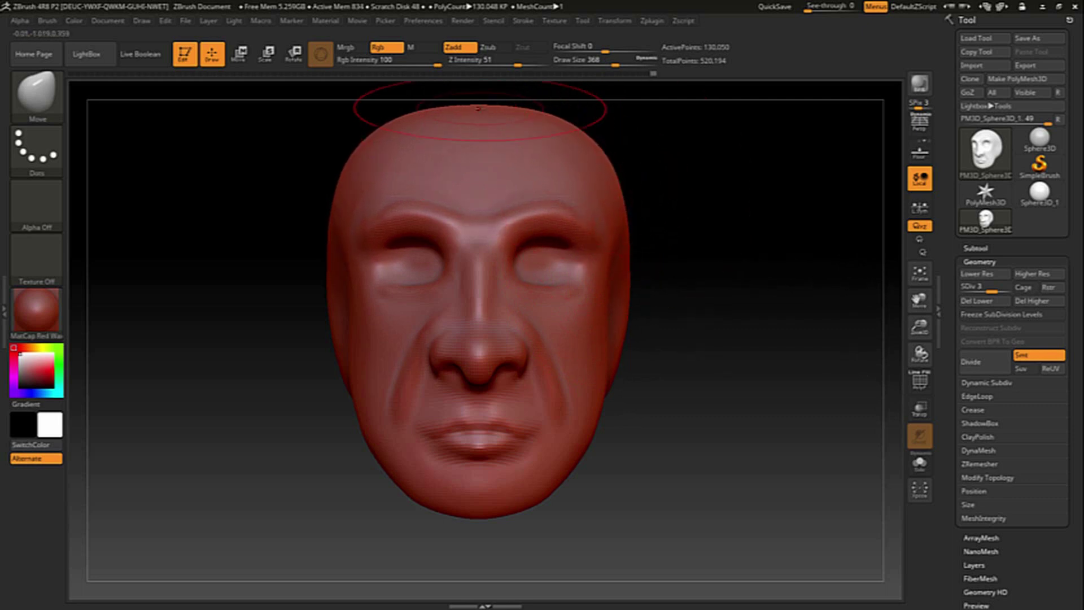
pyautogui.moveTo(478, 108); pyautogui.dragTo(480, 96)
pyautogui.moveTo(607, 147); pyautogui.dragTo(615, 158)
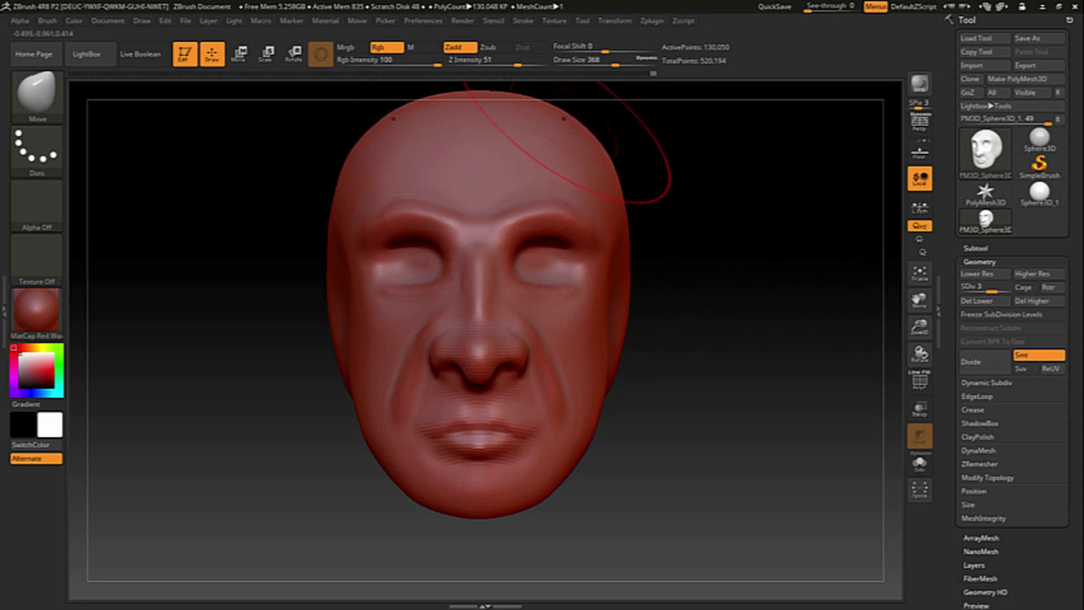
pyautogui.moveTo(599, 141); pyautogui.dragTo(590, 150)
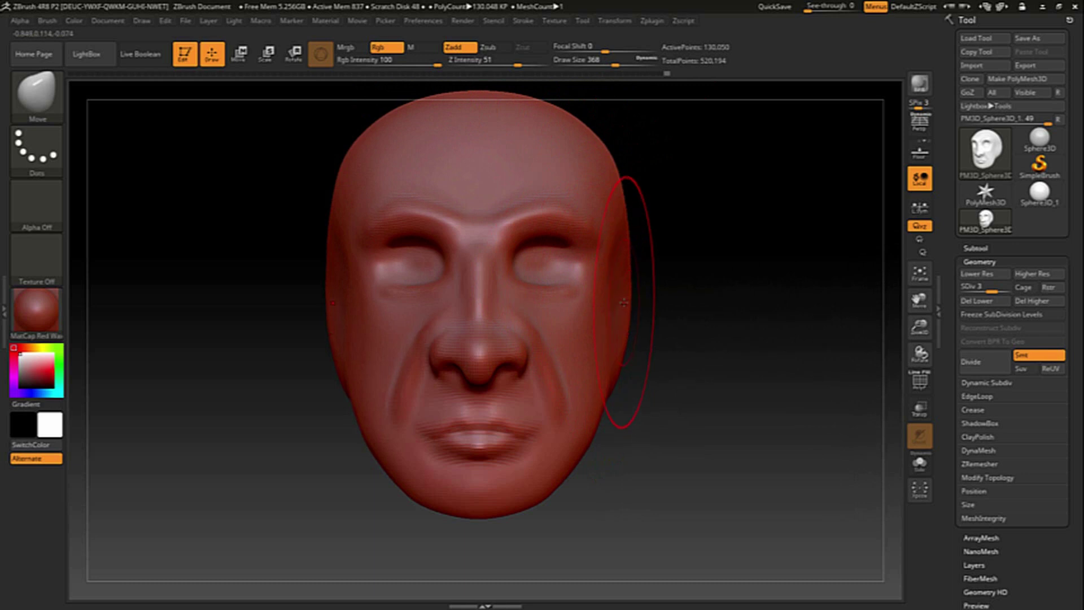
pyautogui.moveTo(694, 339); pyautogui.dragTo(625, 352)
pyautogui.moveTo(677, 375); pyautogui.dragTo(742, 442)
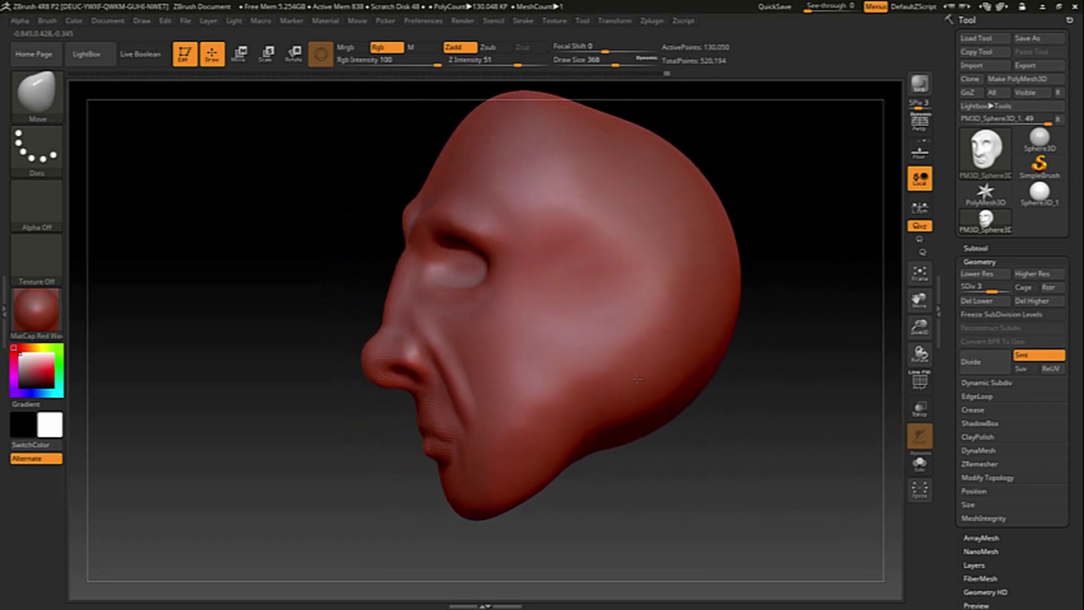
# - In profile, round out the back and top of the skull, undoing two bad pulls
pyautogui.moveTo(758, 427); pyautogui.dragTo(696, 448)
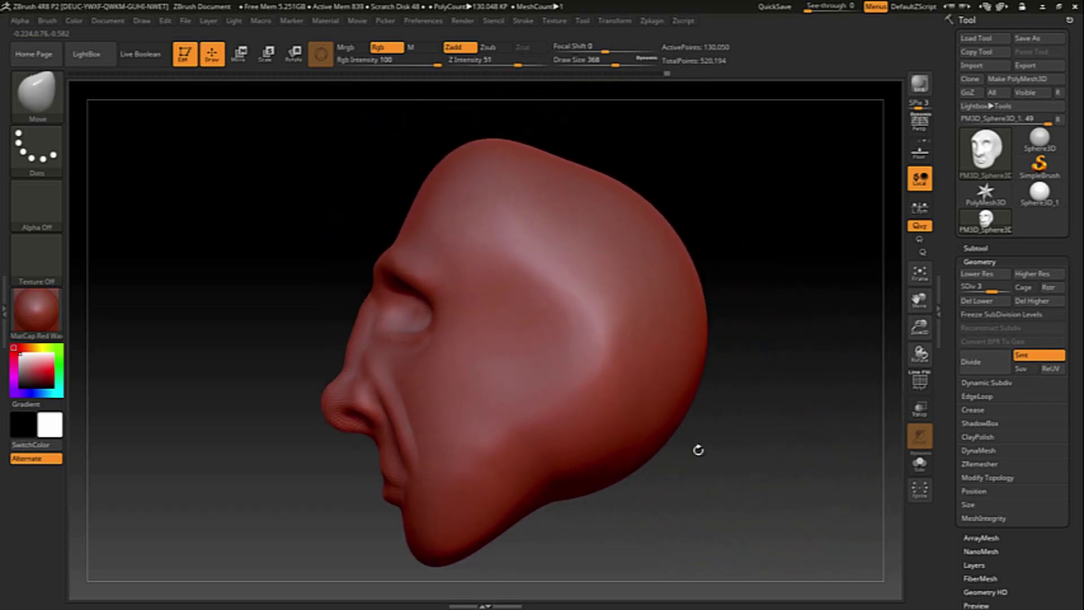
pyautogui.moveTo(587, 133); pyautogui.dragTo(641, 206)
pyautogui.moveTo(429, 169); pyautogui.dragTo(485, 113)
pyautogui.hotkey('ctrl', 'z')
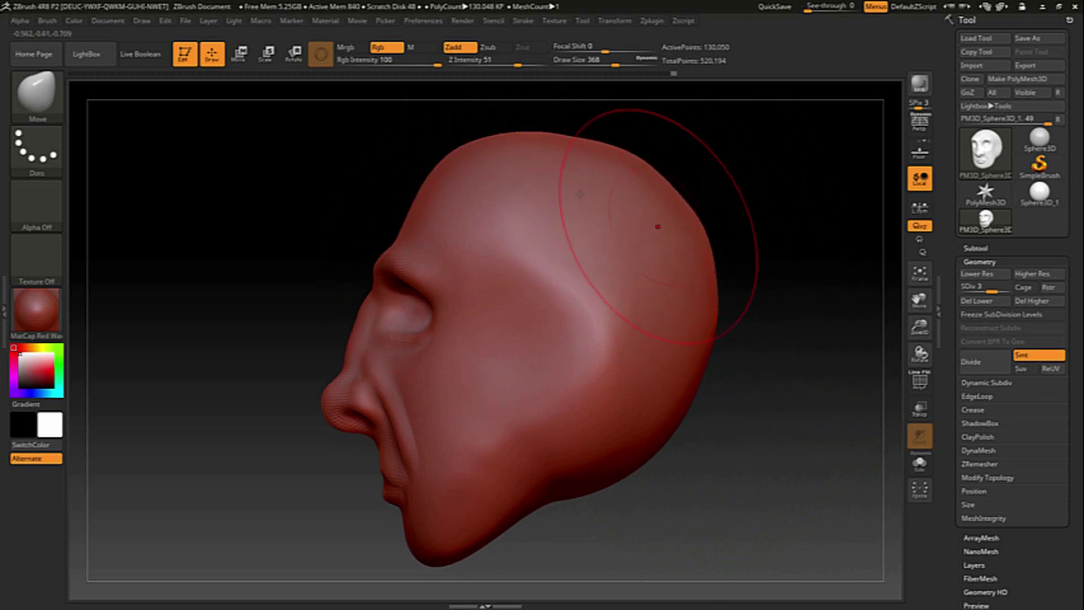
pyautogui.moveTo(556, 109)
pyautogui.mouseDown()
pyautogui.moveTo(620, 136)
pyautogui.moveTo(666, 113)
pyautogui.mouseUp()
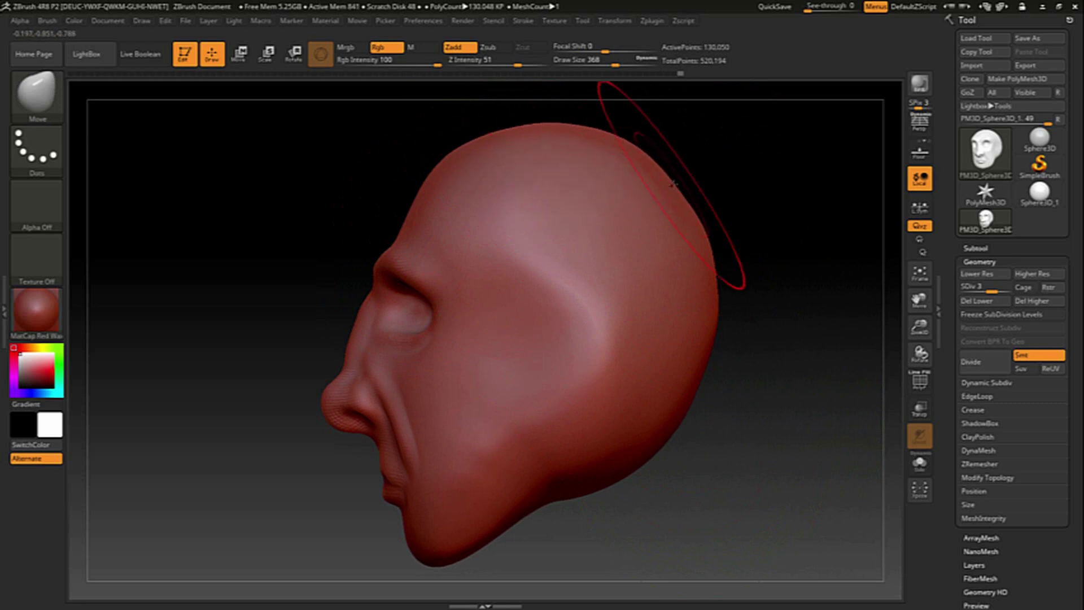
pyautogui.hotkey('ctrl', 'z')
# - Raise the top of the skull, push the back further out, and recentre the head
pyautogui.moveTo(485, 158); pyautogui.dragTo(466, 137)
pyautogui.moveTo(561, 138); pyautogui.dragTo(570, 125)
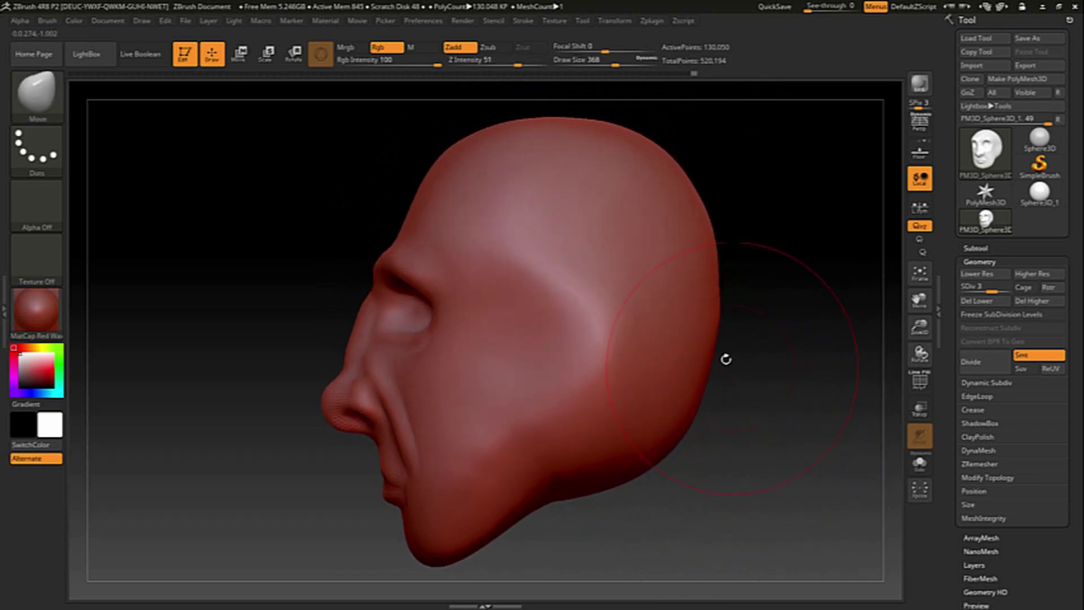
pyautogui.moveTo(704, 282); pyautogui.dragTo(847, 288)
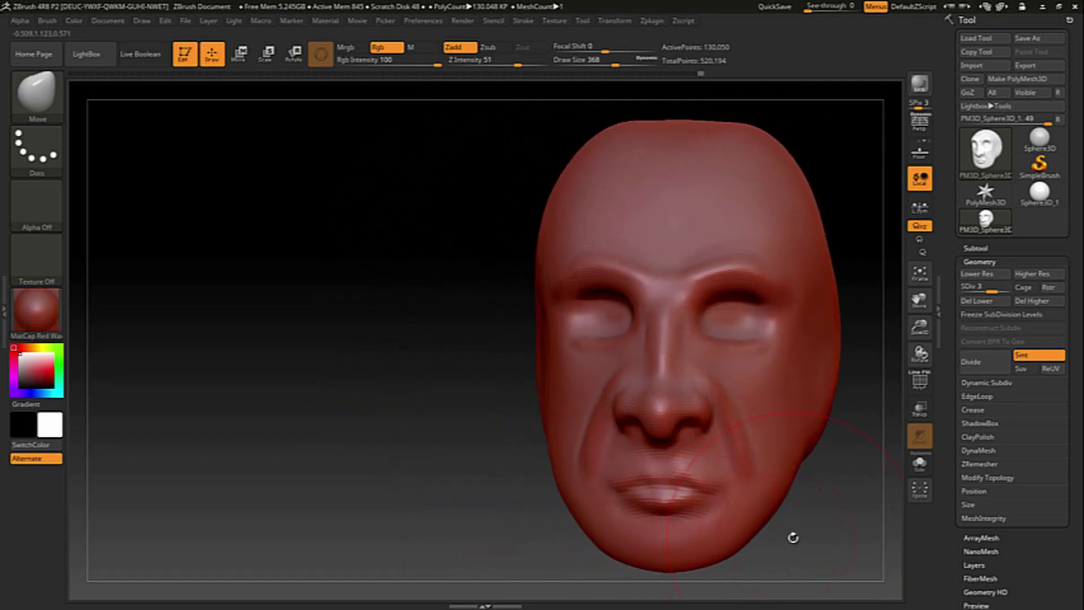
pyautogui.moveTo(838, 537)
pyautogui.keyDown('alt'); pyautogui.mouseDown()
pyautogui.moveTo(738, 543)
pyautogui.moveTo(672, 525)
pyautogui.mouseUp(); pyautogui.keyUp('alt')
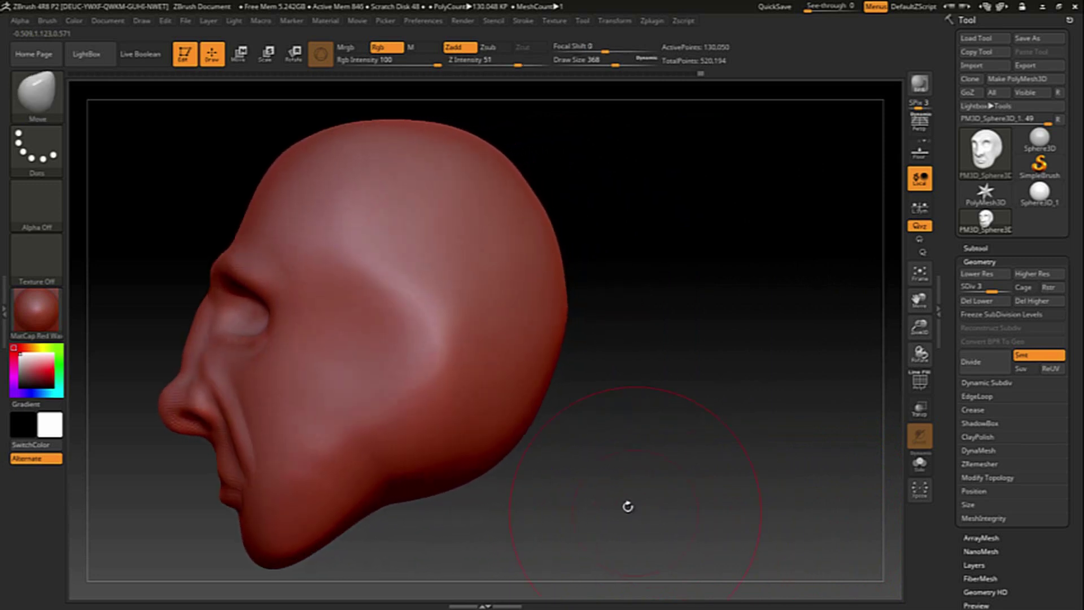
pyautogui.press('f')
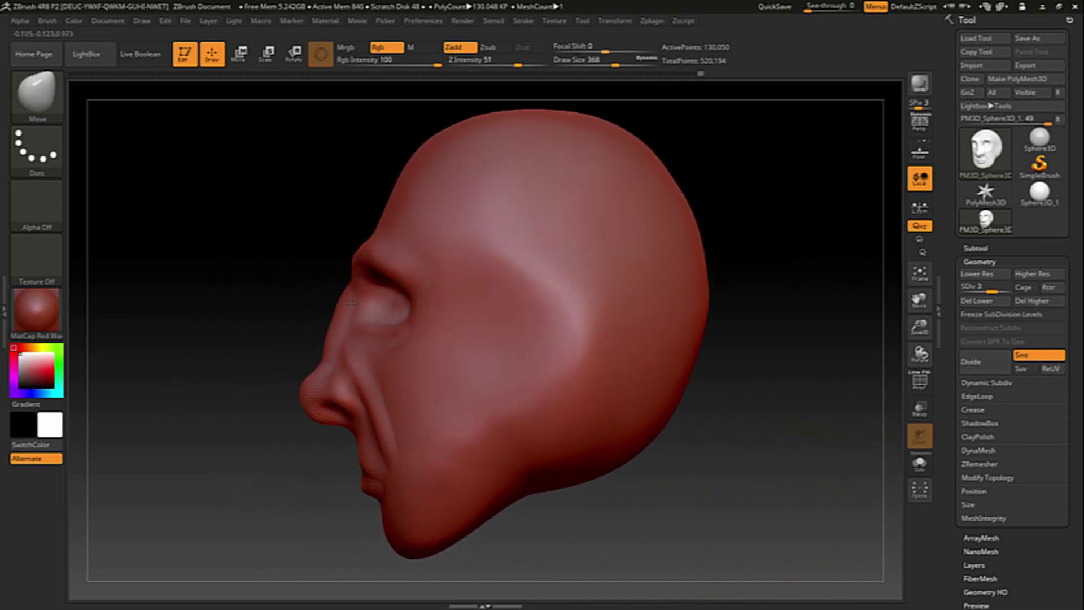
# - Reshape the brow and push the nose out, nudging the lower lip and chin forward
pyautogui.moveTo(353, 303); pyautogui.dragTo(368, 294)
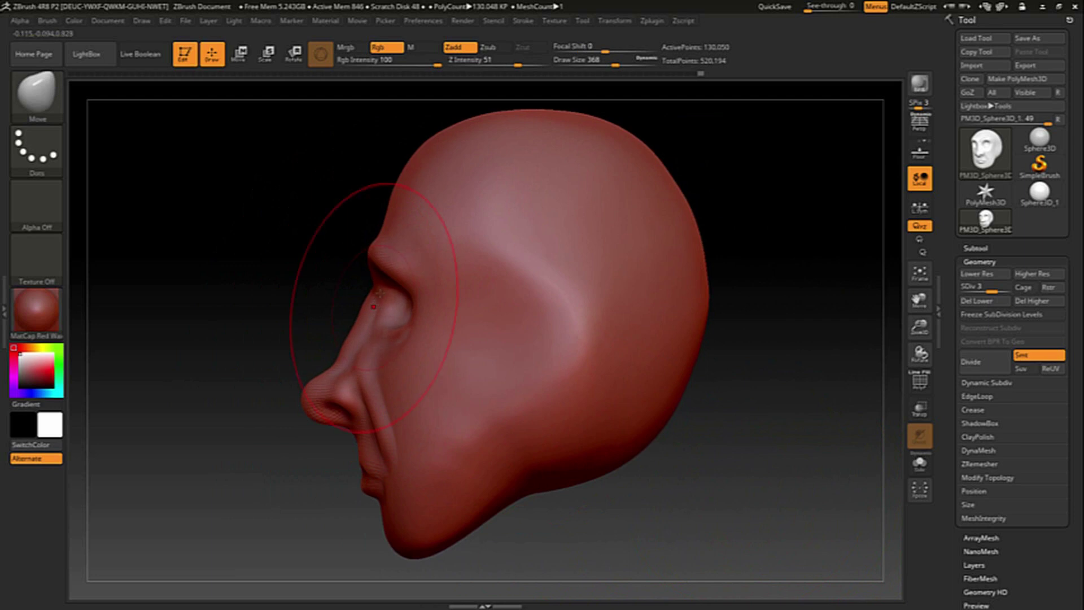
pyautogui.moveTo(382, 235); pyautogui.dragTo(364, 246)
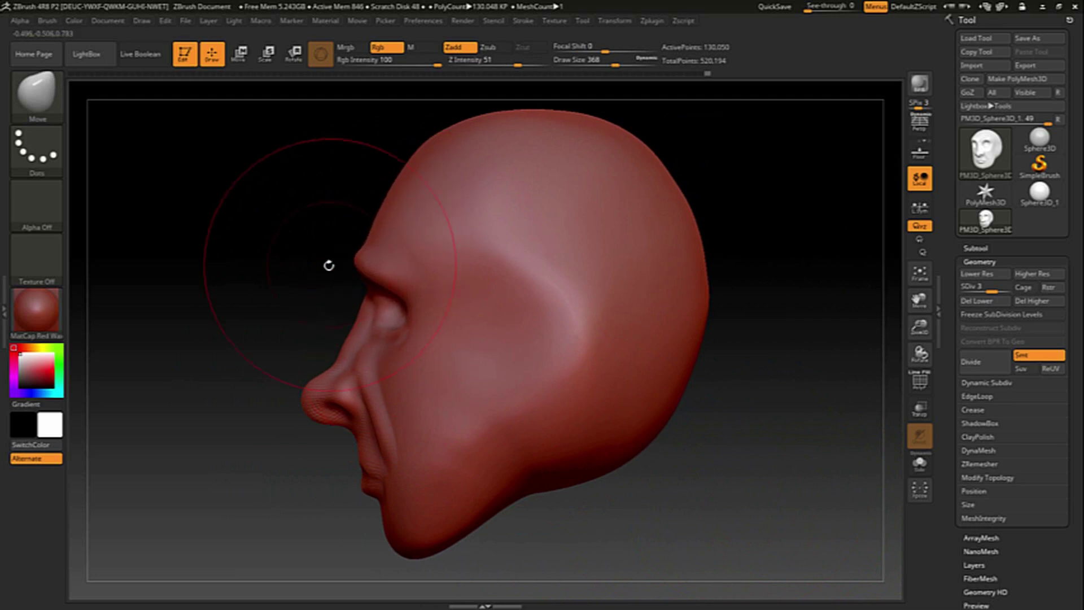
pyautogui.moveTo(307, 275); pyautogui.dragTo(355, 277)
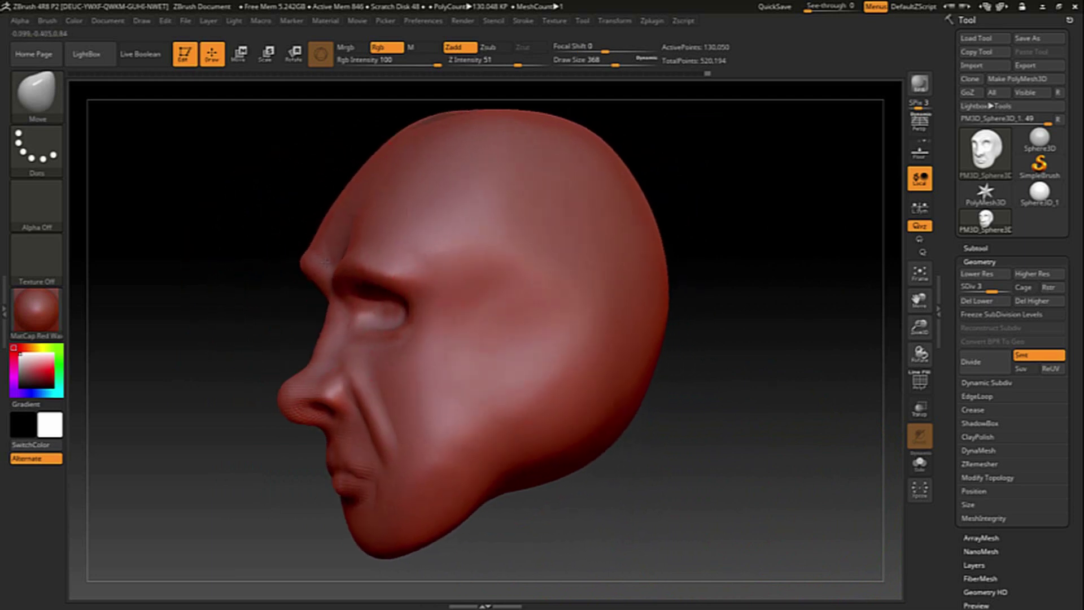
pyautogui.moveTo(323, 357); pyautogui.dragTo(311, 361)
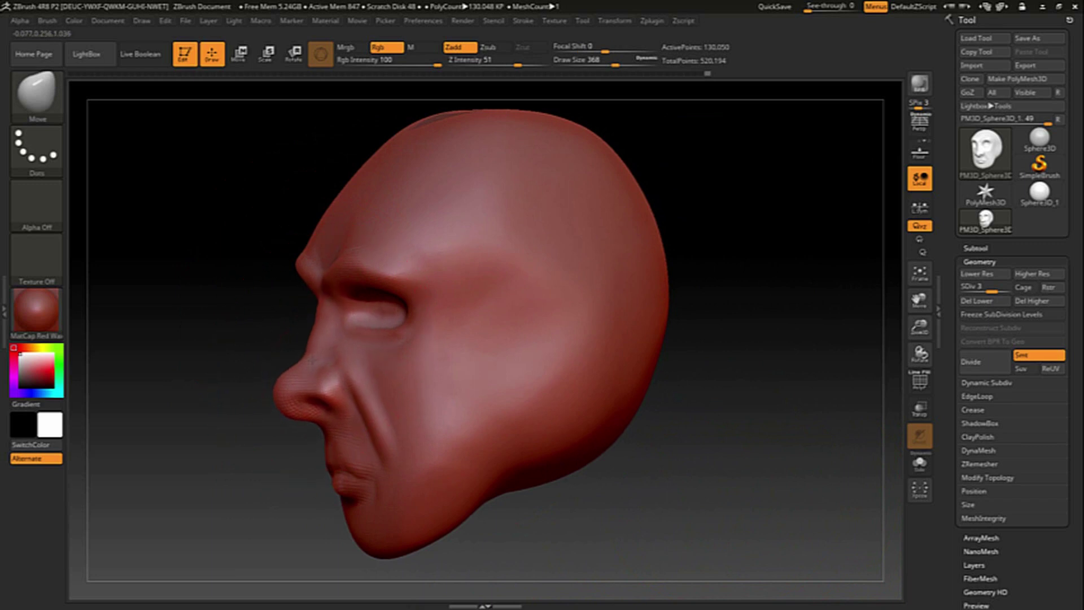
pyautogui.moveTo(232, 424); pyautogui.dragTo(226, 430)
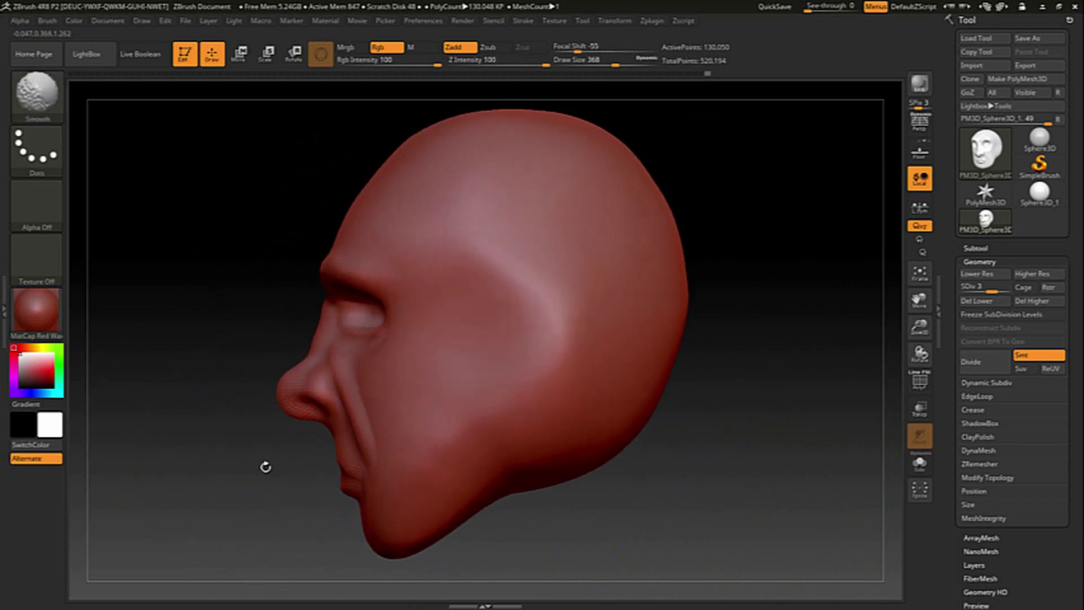
pyautogui.moveTo(341, 482); pyautogui.dragTo(333, 480)
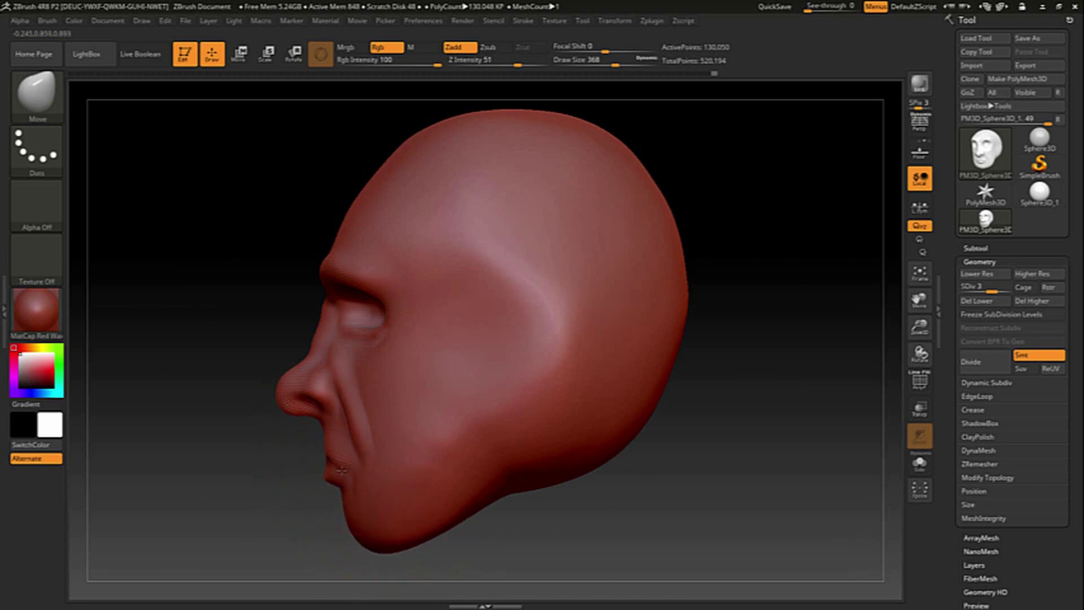
# - Smooth the brow and eye region and reshape the jaw contour on both sides
pyautogui.press('shift')
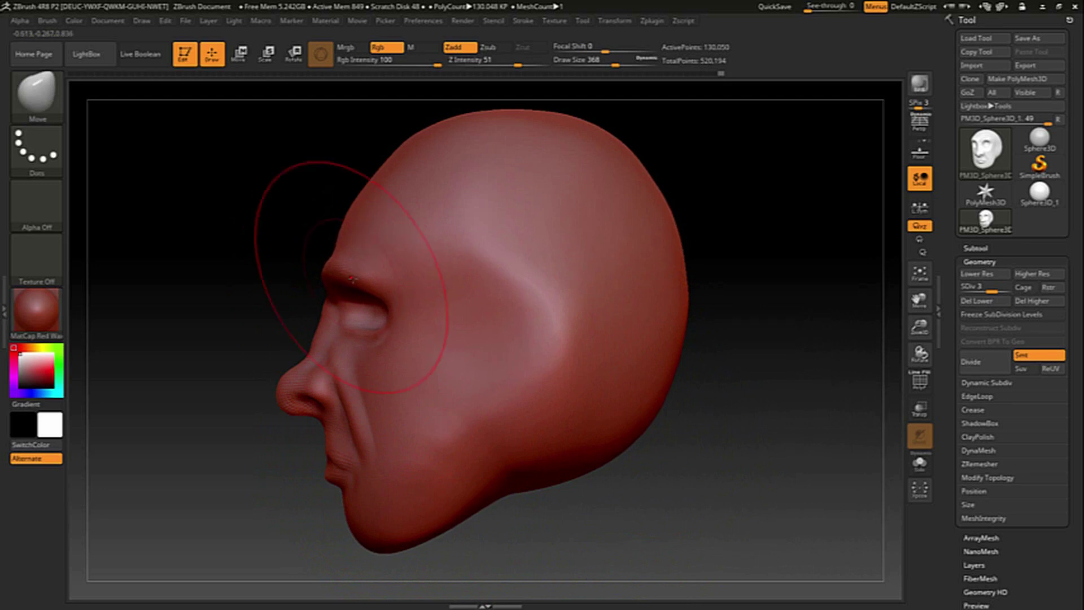
pyautogui.moveTo(351, 268); pyautogui.dragTo(358, 275)
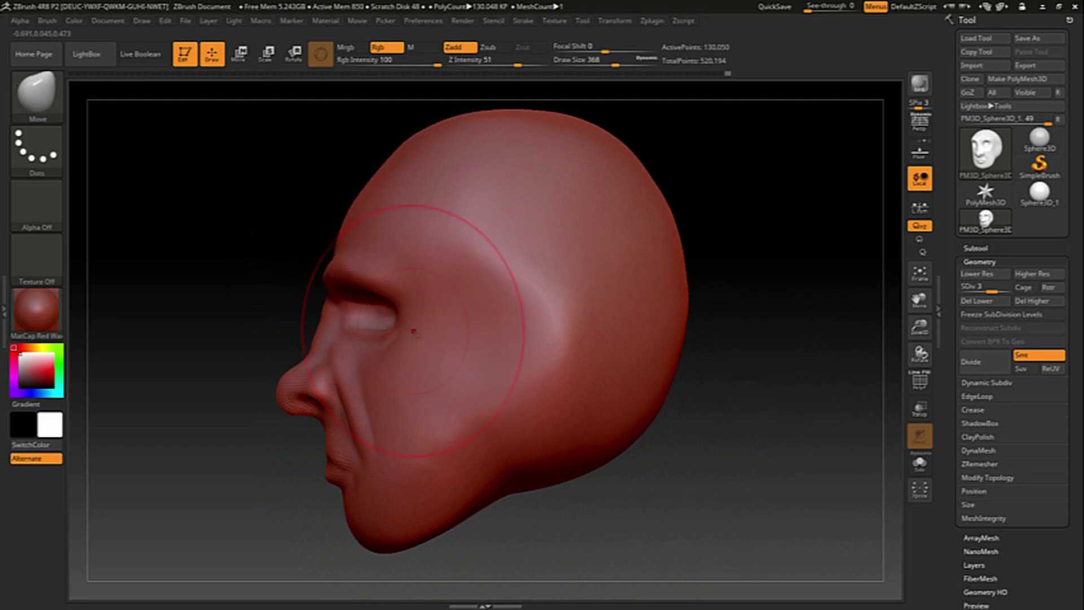
pyautogui.moveTo(617, 510); pyautogui.dragTo(684, 514)
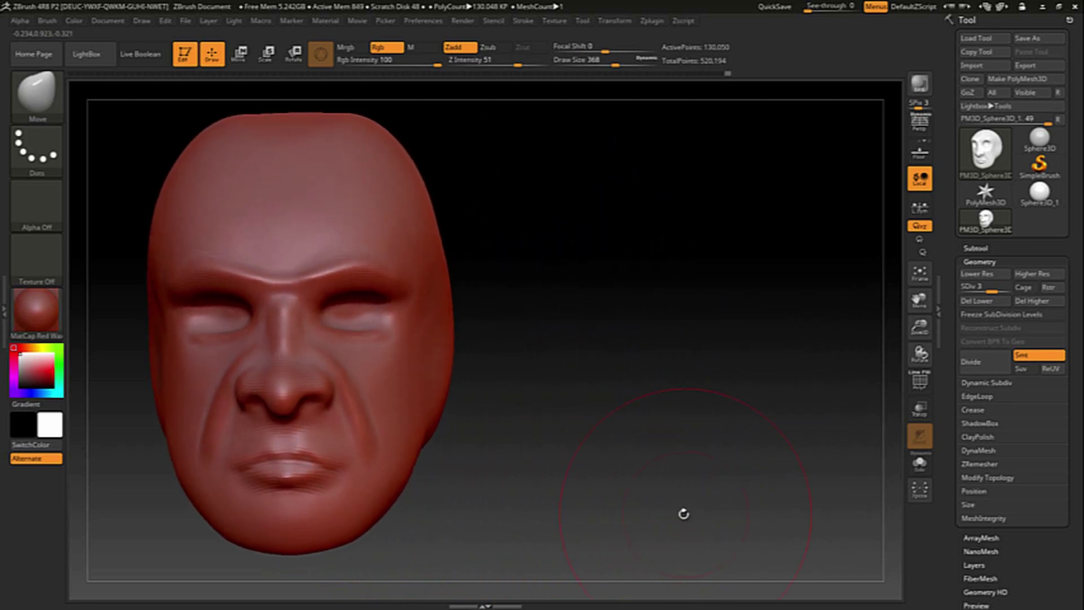
pyautogui.moveTo(620, 478); pyautogui.dragTo(585, 460)
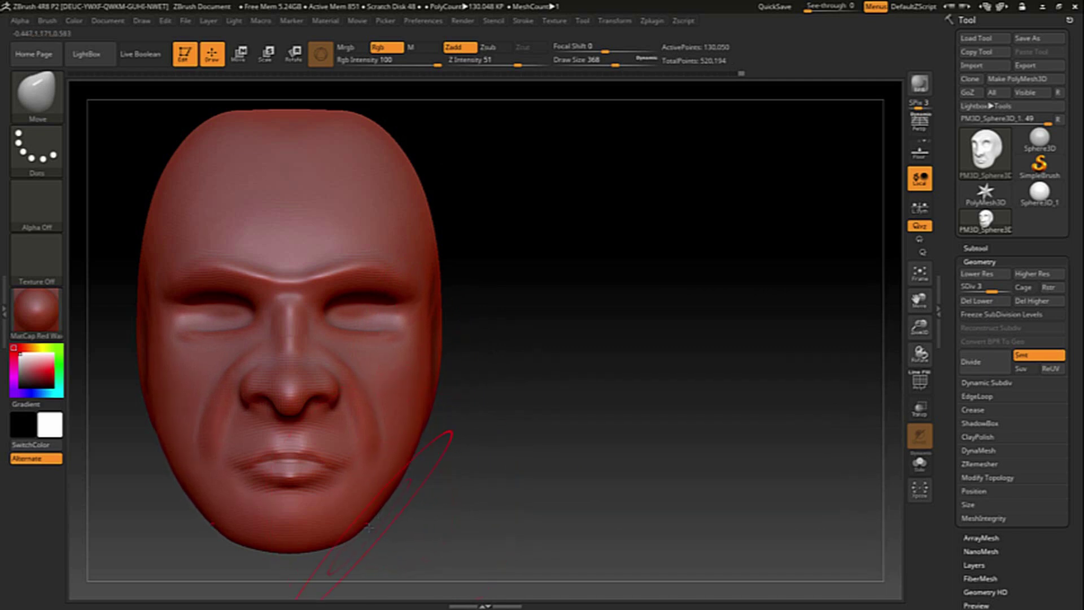
pyautogui.moveTo(347, 536); pyautogui.dragTo(353, 528)
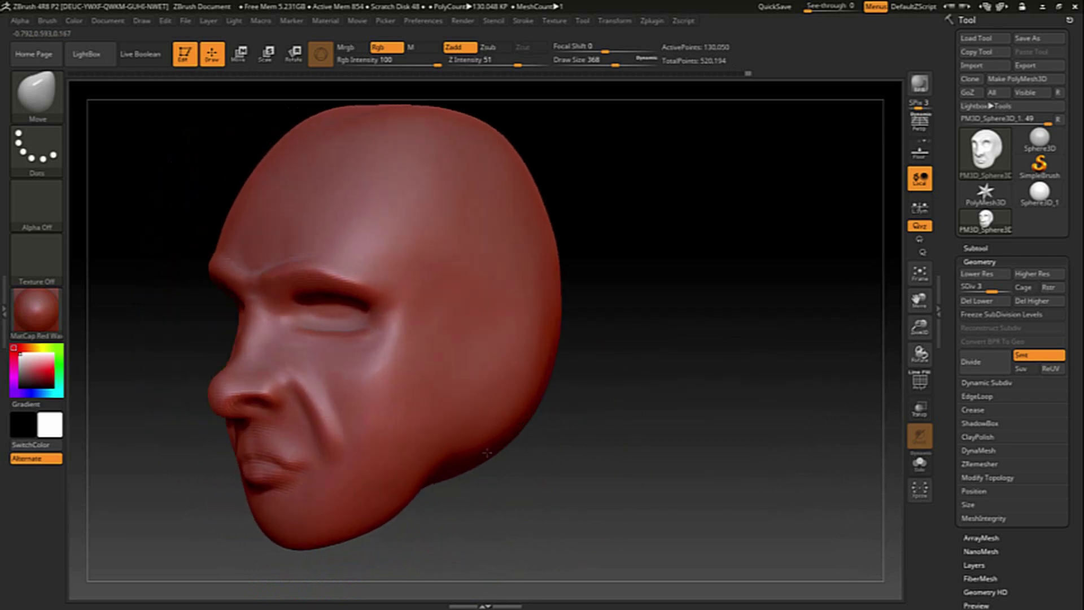
pyautogui.moveTo(522, 449); pyautogui.dragTo(473, 516)
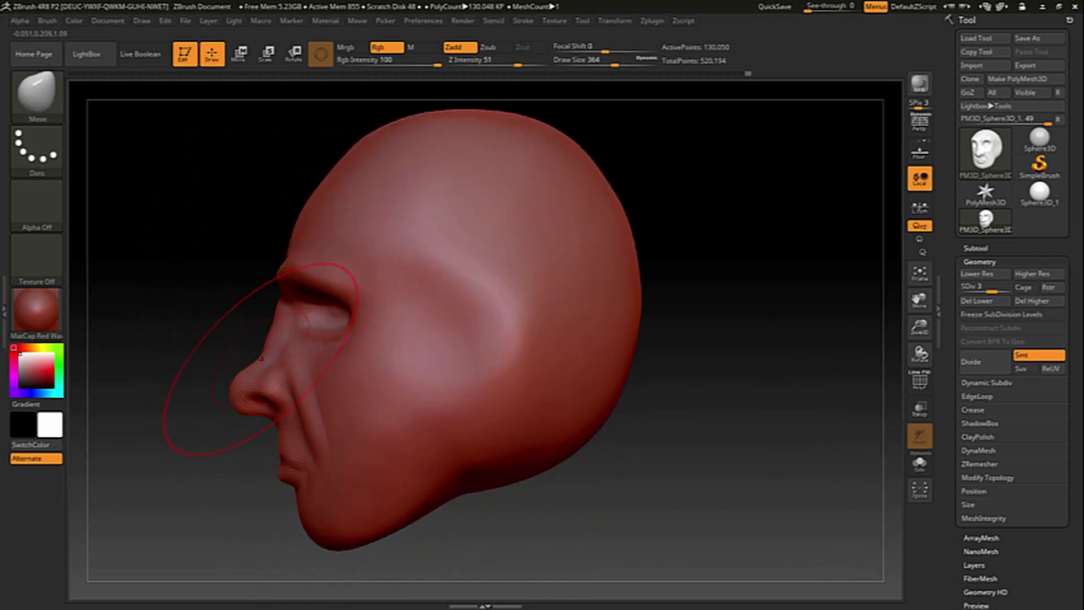
# - With a smaller Move brush, push the nose bridge and tip further out in profile
pyautogui.press('[')
pyautogui.moveTo(258, 358); pyautogui.dragTo(256, 353)
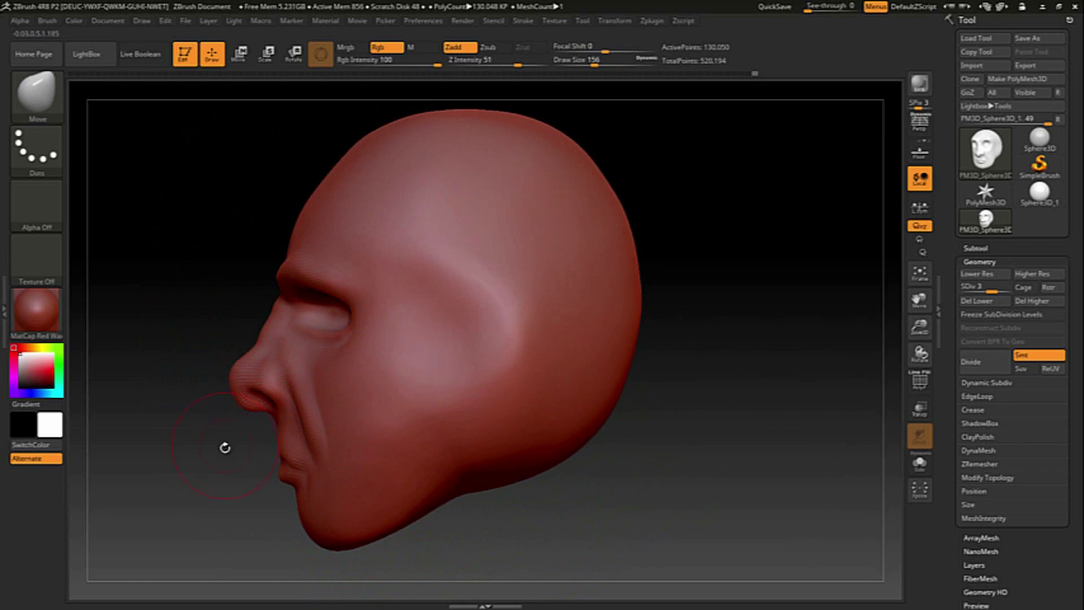
pyautogui.moveTo(225, 447); pyautogui.dragTo(383, 491)
# - Smooth the brow and forehead, then raise the head to SDiv 4 (about 520,000 points)
pyautogui.press('shift')
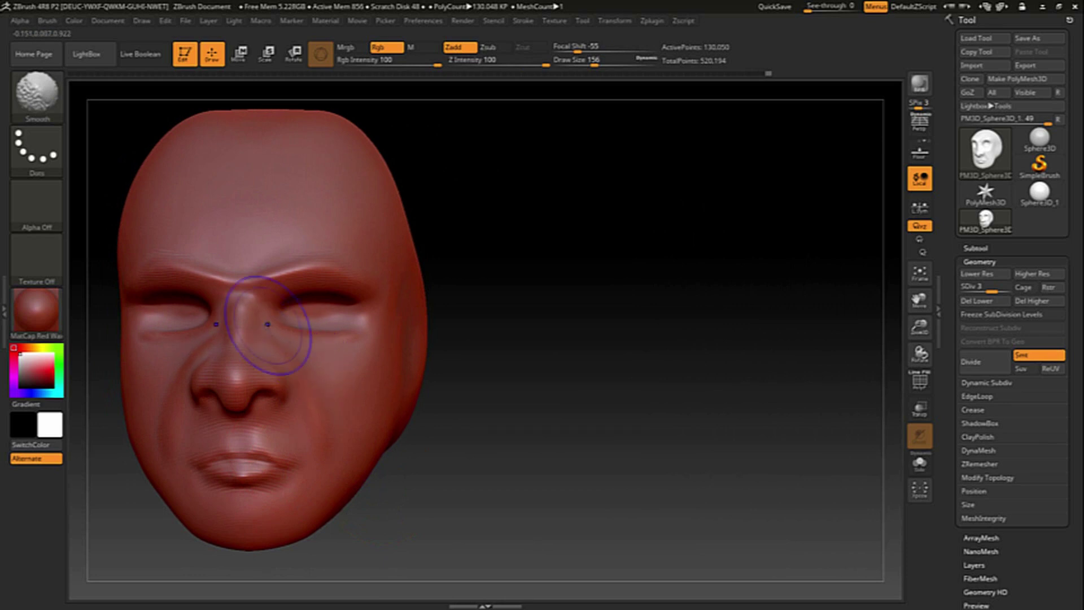
pyautogui.moveTo(268, 324)
pyautogui.keyDown('shift'); pyautogui.mouseDown()
pyautogui.moveTo(333, 248)
pyautogui.moveTo(363, 266)
pyautogui.mouseUp(); pyautogui.keyUp('shift')
pyautogui.moveTo(542, 463)
pyautogui.mouseDown()
pyautogui.moveTo(517, 465)
pyautogui.moveTo(595, 438)
pyautogui.moveTo(675, 513)
pyautogui.moveTo(708, 419)
pyautogui.moveTo(624, 431)
pyautogui.mouseUp()
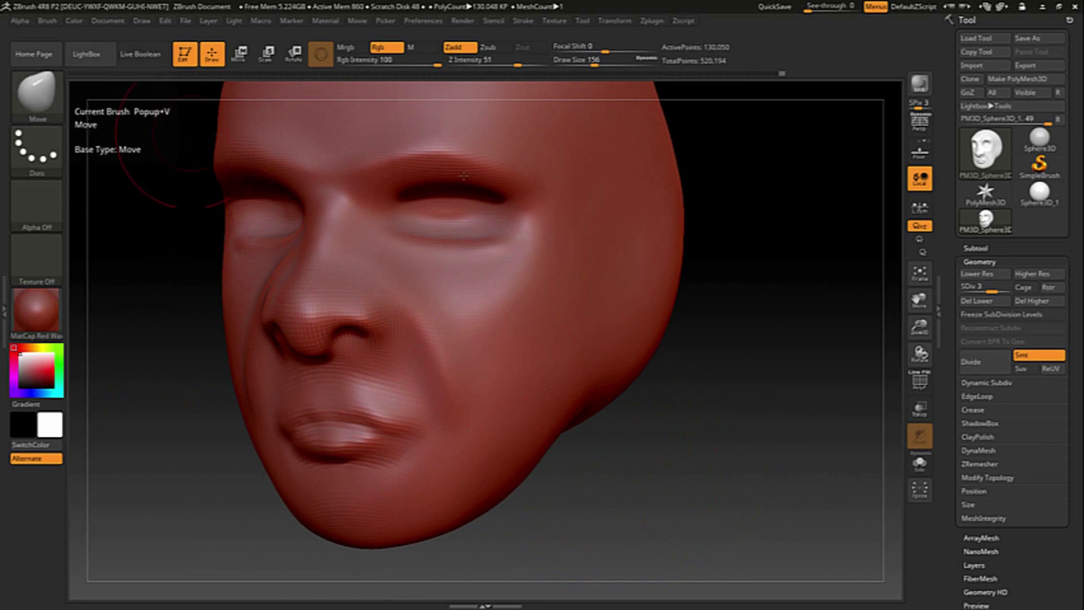
pyautogui.click(1005, 291)
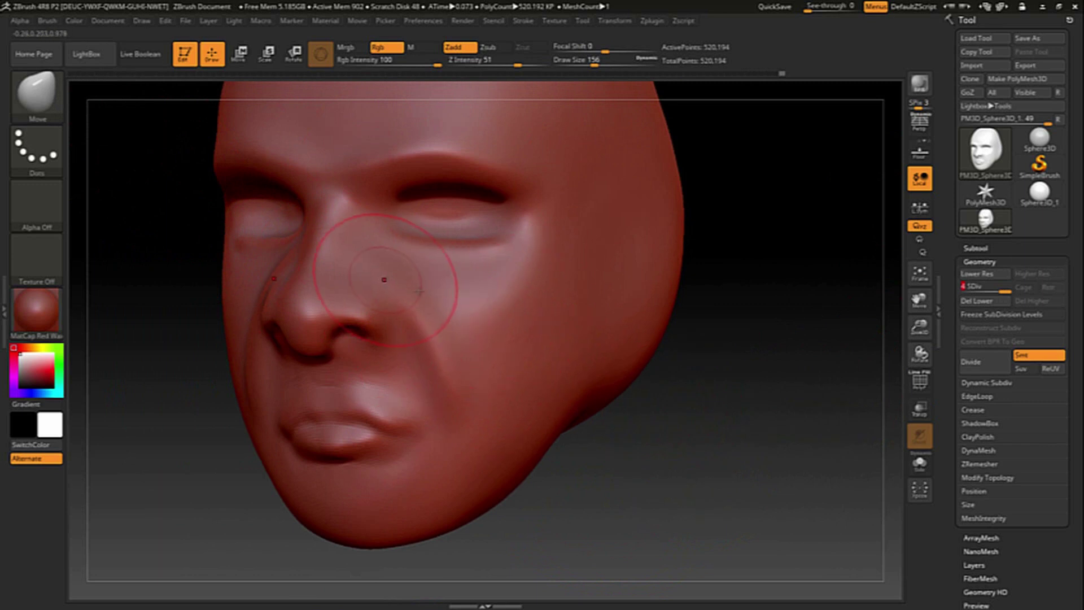
pyautogui.press('b')
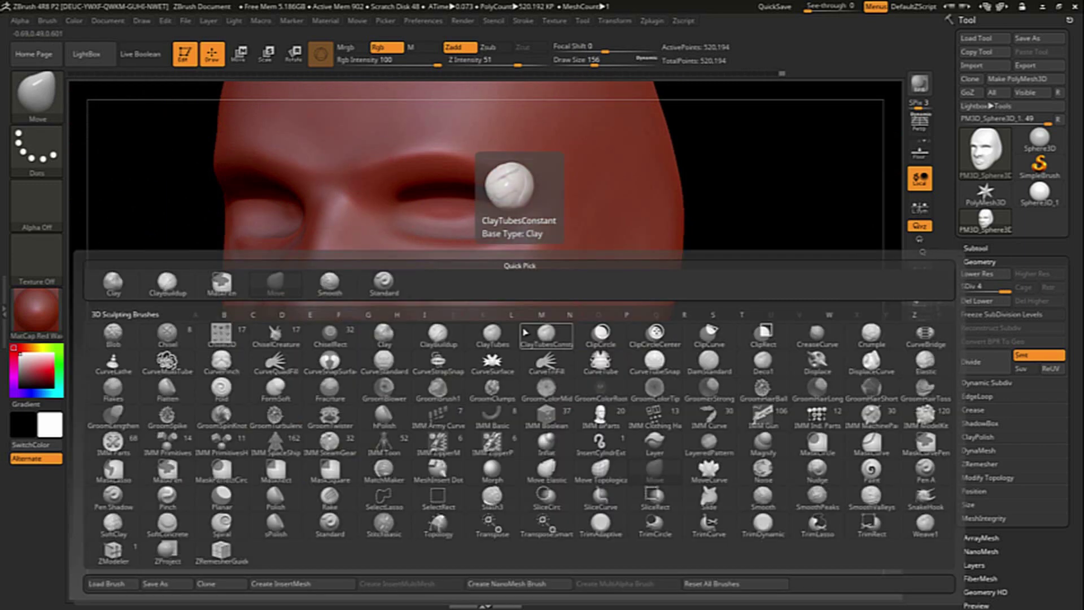
# - Select the DamStandard brush from the brush palette, filtering the list by D
pyautogui.press('b')
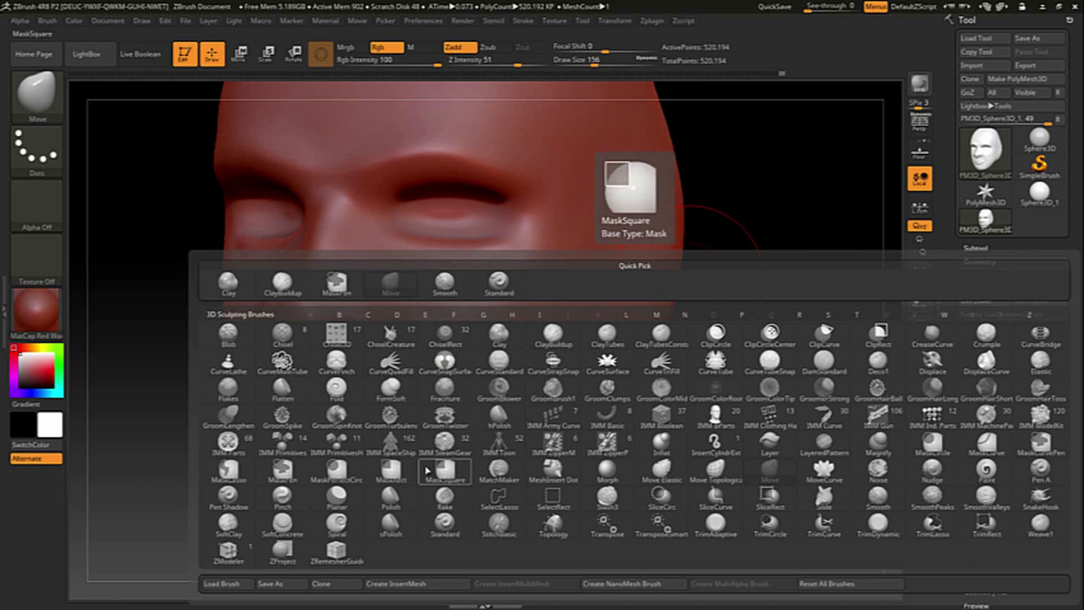
pyautogui.press('d')
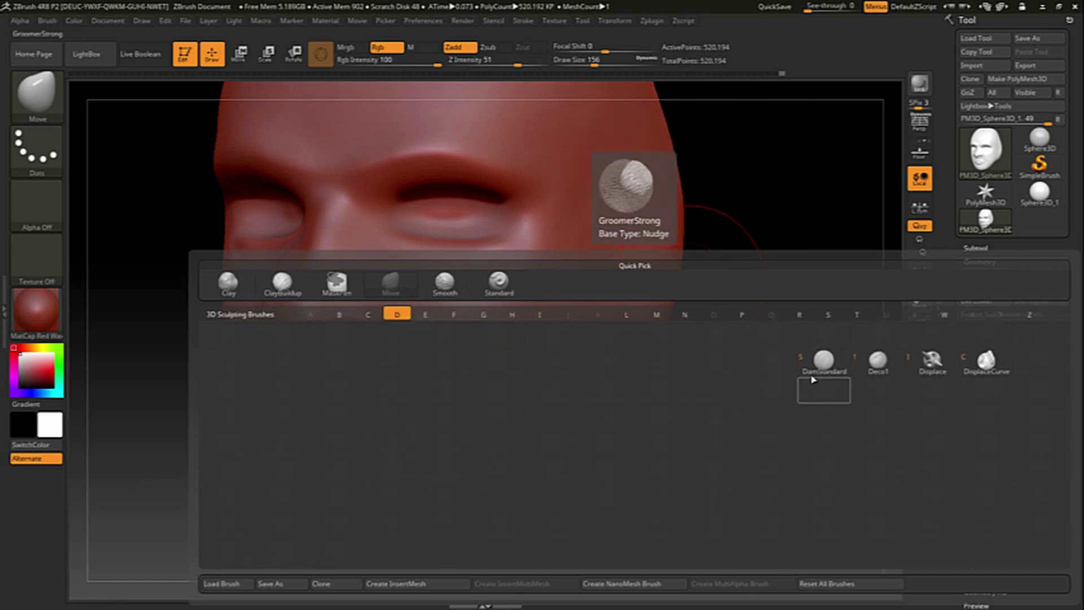
pyautogui.click(825, 364)
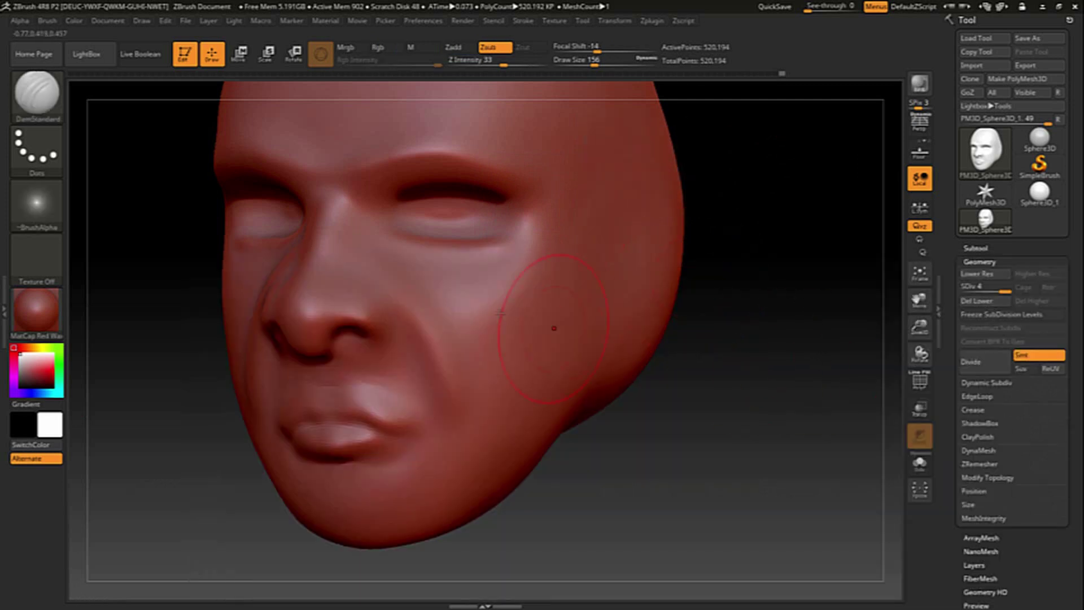
# - Shrink the DamStandard brush and set Z Intensity to 16 for fine creases
pyautogui.press('[')
pyautogui.press('[')
pyautogui.press('[')
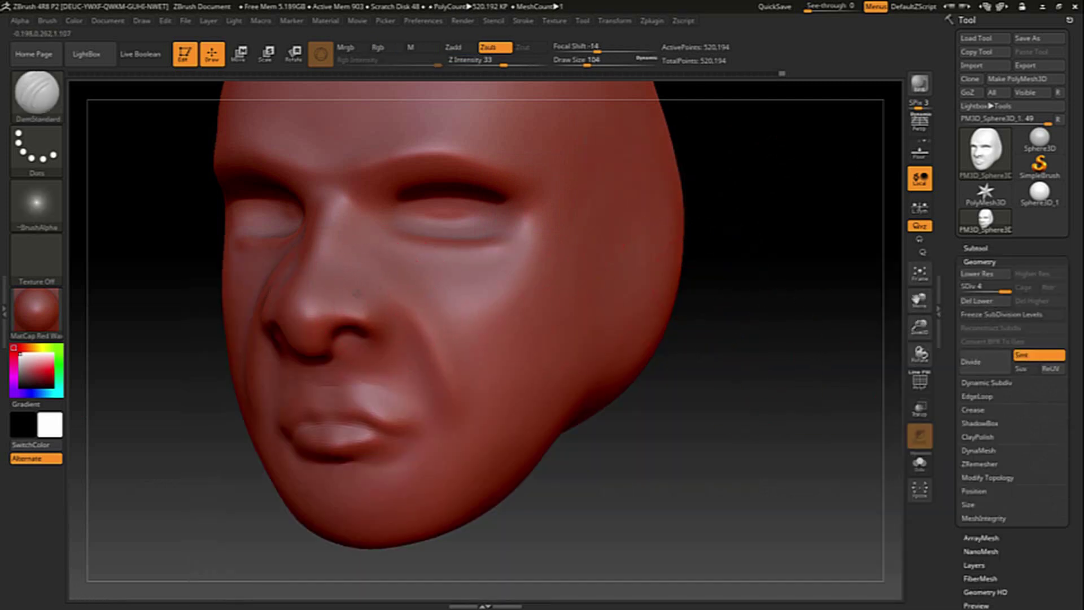
pyautogui.press('[')
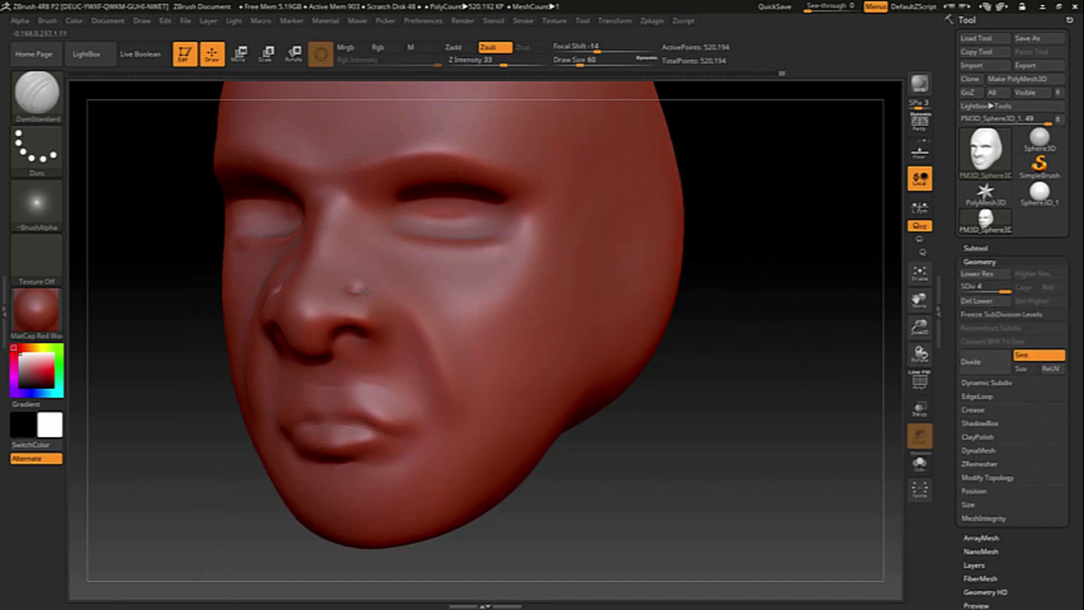
pyautogui.moveTo(649, 480); pyautogui.dragTo(552, 477)
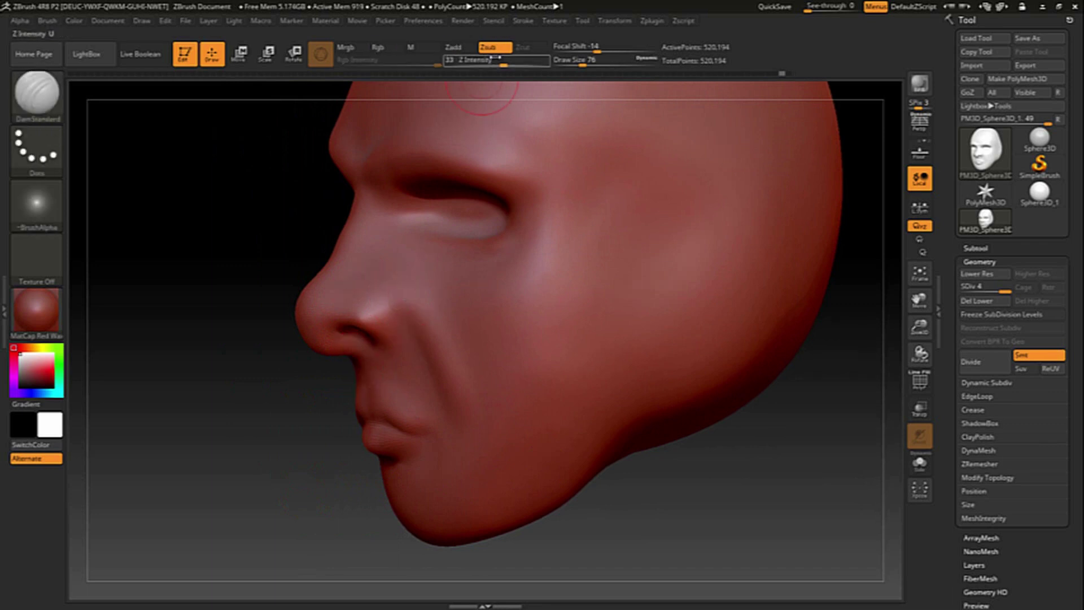
pyautogui.moveTo(491, 59); pyautogui.dragTo(476, 60)
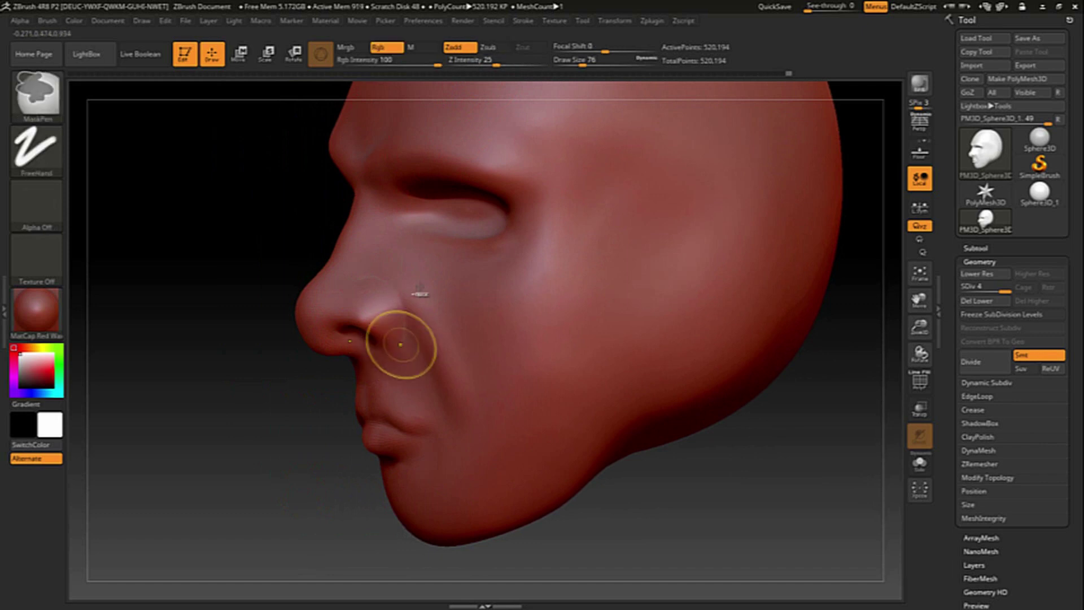
pyautogui.moveTo(479, 60); pyautogui.dragTo(492, 62)
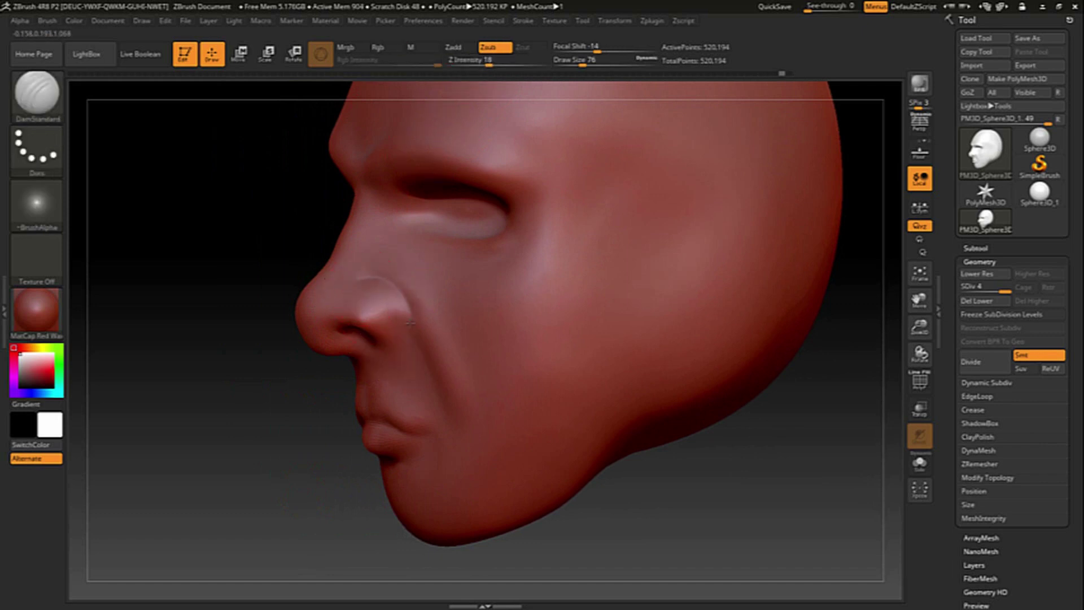
# - Smooth around the nostril and carve a groove into the upper lip
pyautogui.moveTo(290, 406); pyautogui.dragTo(367, 357)
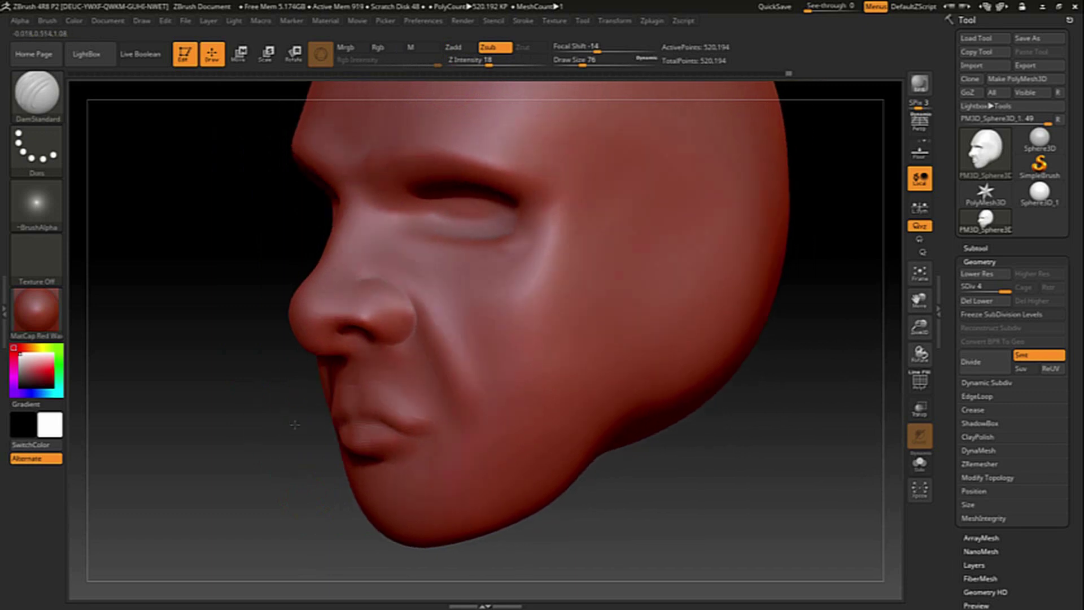
pyautogui.moveTo(573, 490); pyautogui.dragTo(558, 436)
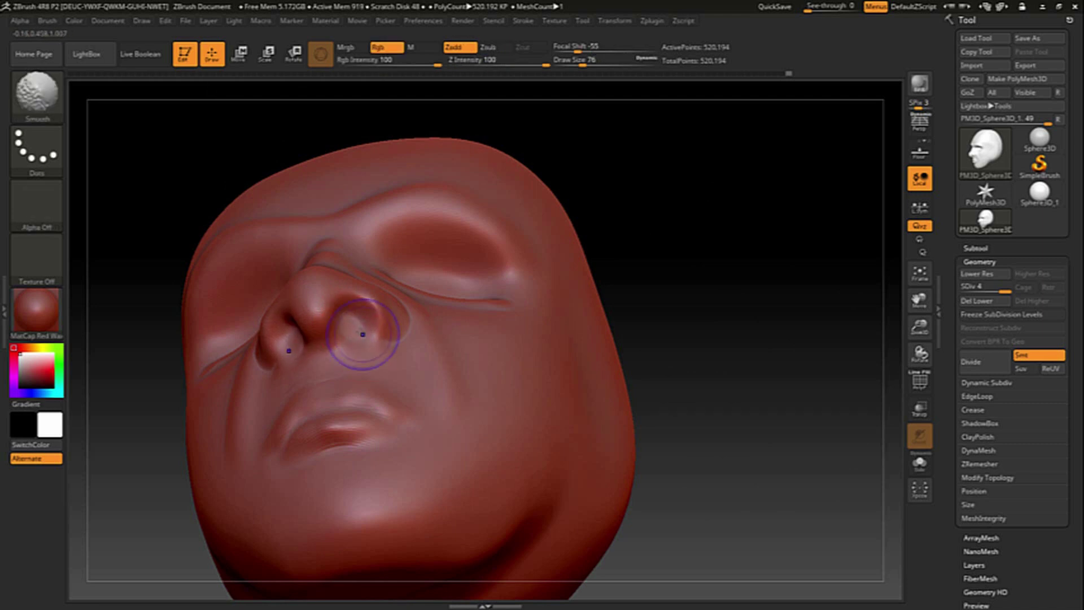
pyautogui.moveTo(666, 362)
pyautogui.mouseDown()
pyautogui.moveTo(767, 373)
pyautogui.moveTo(234, 392)
pyautogui.moveTo(706, 533)
pyautogui.moveTo(239, 412)
pyautogui.moveTo(198, 412)
pyautogui.mouseUp()
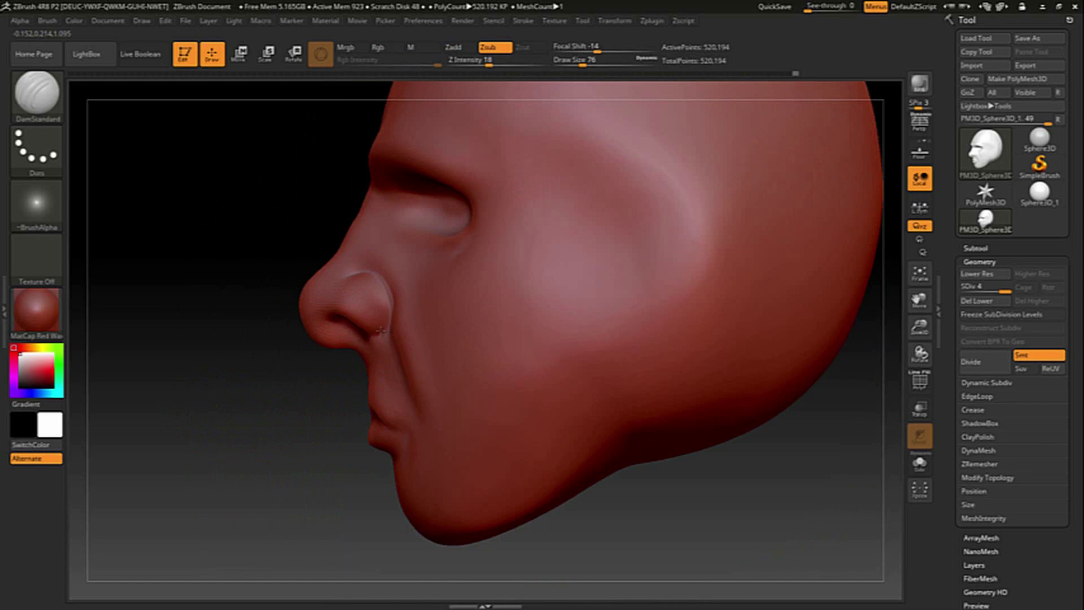
pyautogui.moveTo(237, 331)
pyautogui.mouseDown()
pyautogui.moveTo(375, 307)
pyautogui.moveTo(324, 355)
pyautogui.mouseUp()
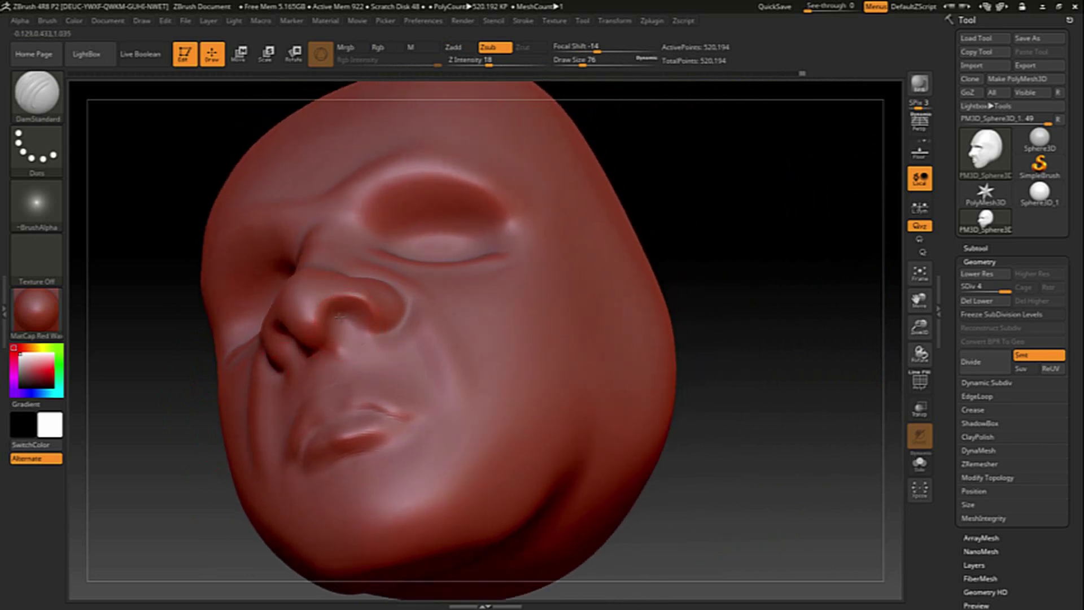
pyautogui.keyDown('shift'); pyautogui.moveTo(349, 312); pyautogui.dragTo(352, 349); pyautogui.keyUp('shift')
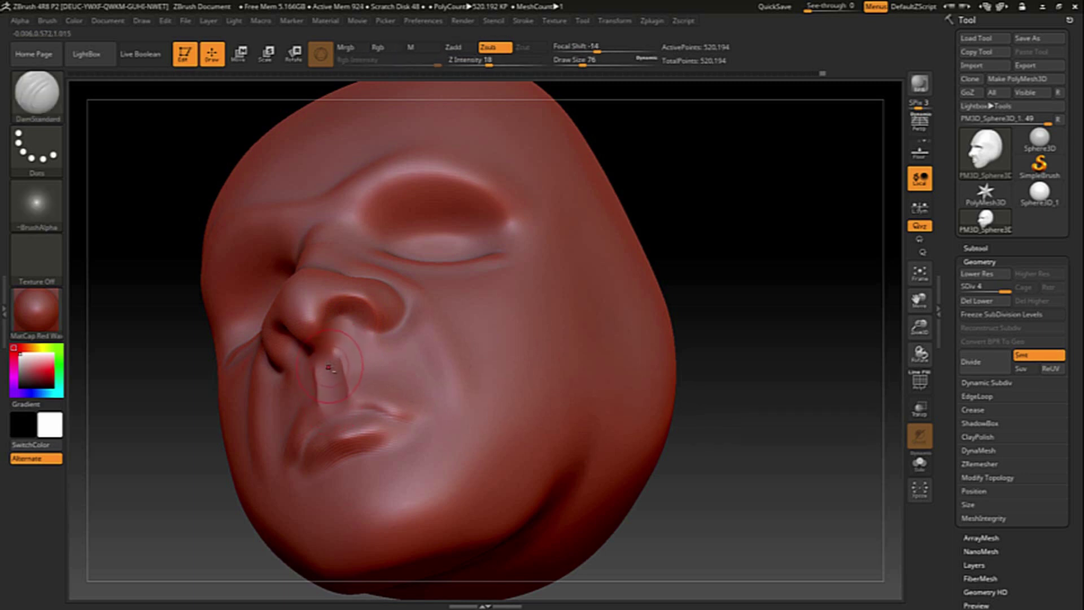
pyautogui.moveTo(336, 407)
pyautogui.mouseDown()
pyautogui.moveTo(344, 403)
pyautogui.moveTo(336, 403)
pyautogui.mouseUp()
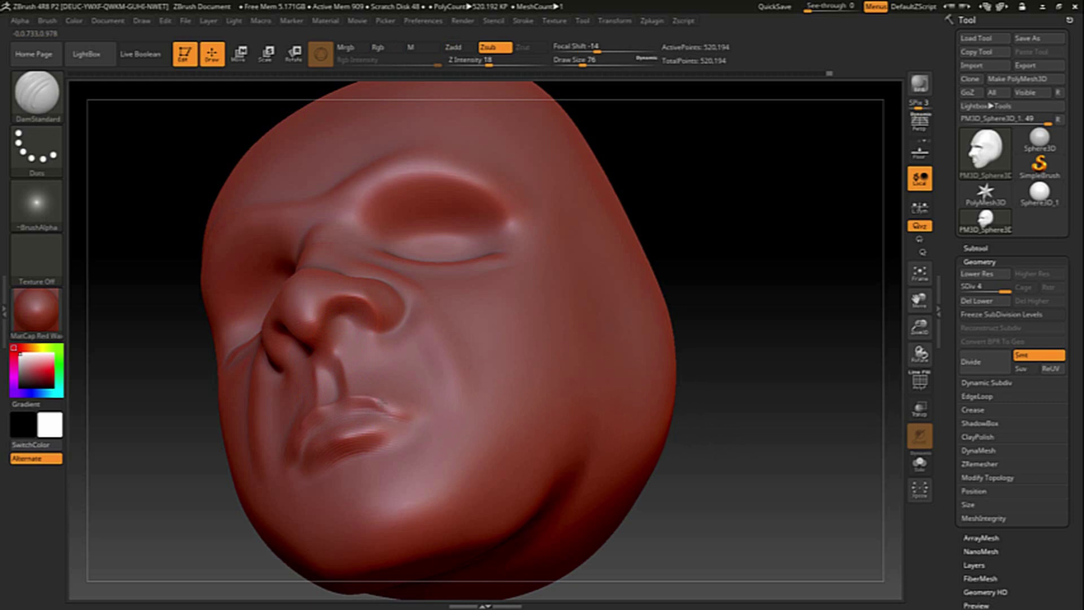
# - Soften the lips, return to DamStandard, and carve grooves from nostrils toward mouth corners
pyautogui.moveTo(724, 393); pyautogui.dragTo(535, 409)
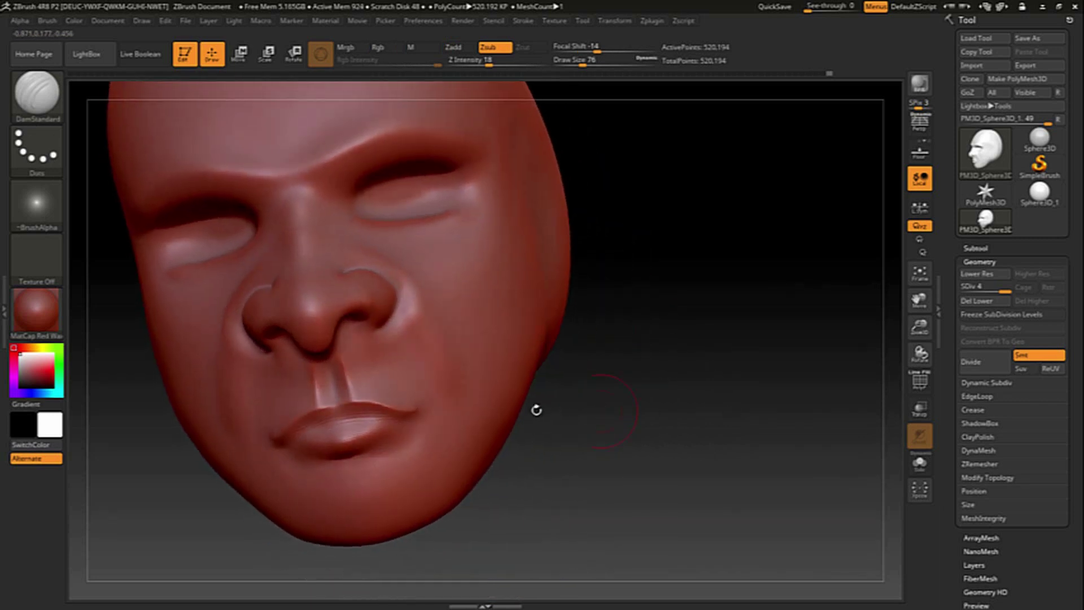
pyautogui.keyDown('shift'); pyautogui.moveTo(367, 406); pyautogui.dragTo(395, 374); pyautogui.keyUp('shift')
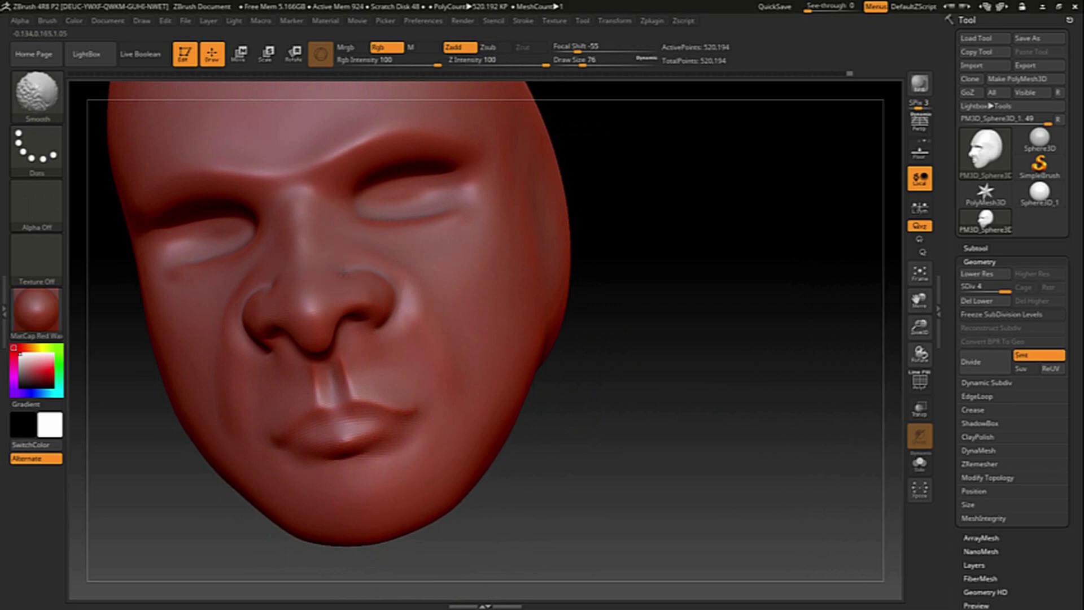
pyautogui.press('b')
pyautogui.press('d')
pyautogui.press('s')
pyautogui.moveTo(638, 390); pyautogui.dragTo(576, 419)
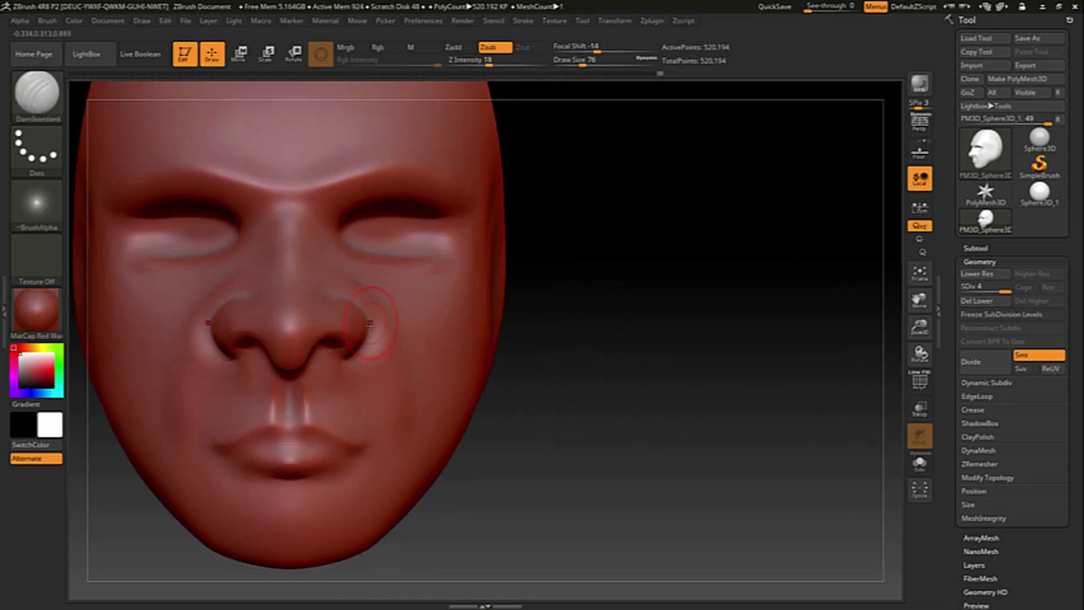
pyautogui.moveTo(368, 320); pyautogui.dragTo(388, 415)
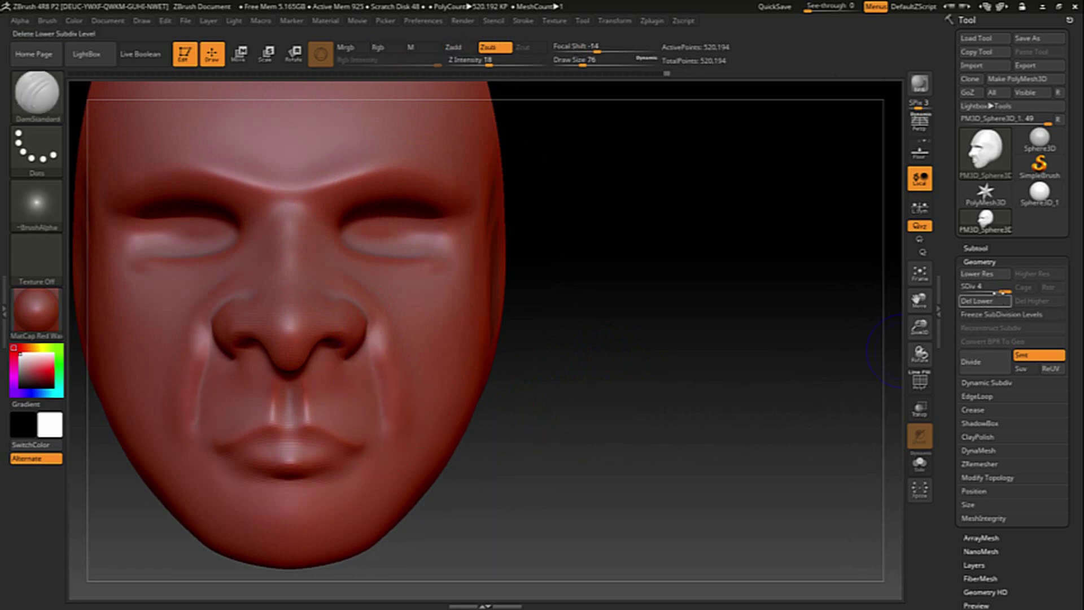
# - At a lower subdivision level, soften the grooves beside the nose and recarve one beside the mouth
pyautogui.hotkey('shift', 'd')
pyautogui.keyDown('shift'); pyautogui.moveTo(393, 429); pyautogui.dragTo(389, 350); pyautogui.keyUp('shift')
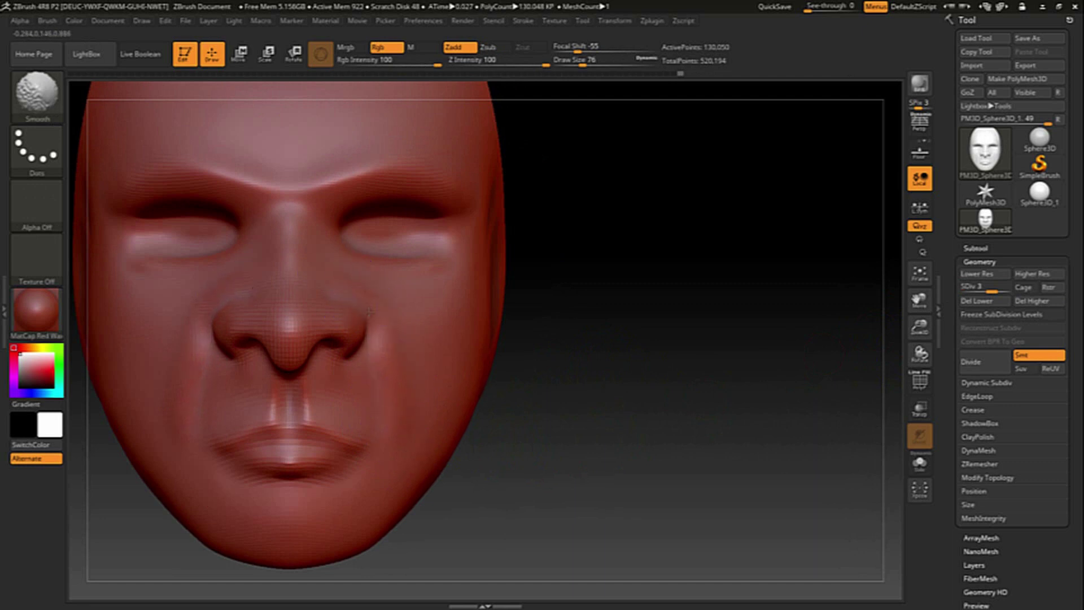
pyautogui.keyDown('shift'); pyautogui.moveTo(387, 338); pyautogui.dragTo(402, 430); pyautogui.keyUp('shift')
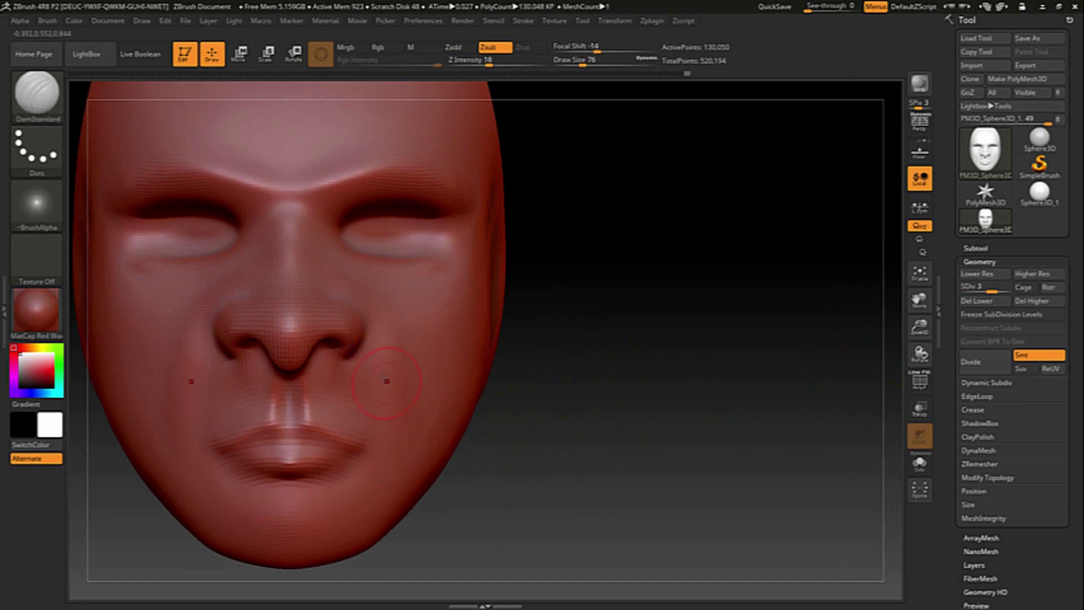
pyautogui.moveTo(370, 341); pyautogui.dragTo(387, 449)
pyautogui.moveTo(503, 481)
pyautogui.mouseDown()
pyautogui.moveTo(383, 406)
pyautogui.moveTo(374, 422)
pyautogui.mouseUp()
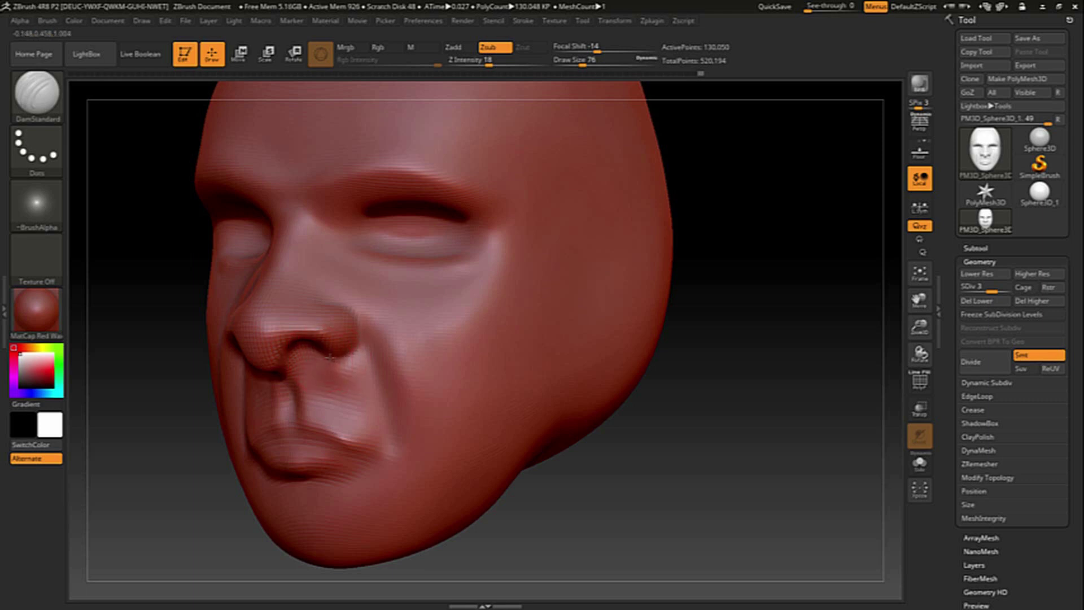
# - Smooth the creases around the nostrils, mouth corners, cheek folds and between the brows
pyautogui.press('shift')
pyautogui.keyDown('shift'); pyautogui.moveTo(361, 364); pyautogui.dragTo(395, 455); pyautogui.keyUp('shift')
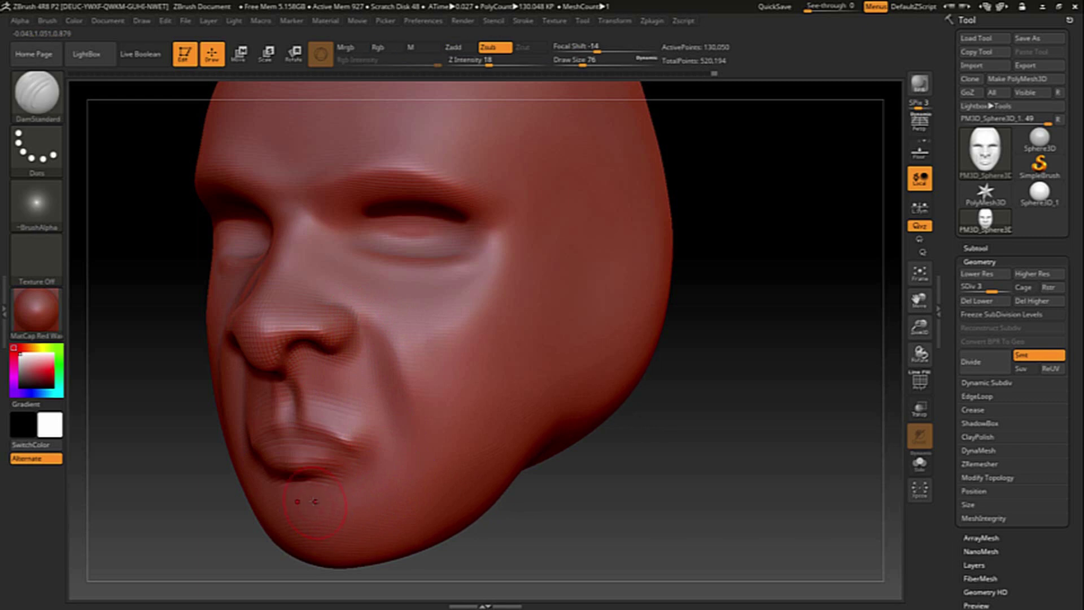
pyautogui.moveTo(495, 542); pyautogui.dragTo(553, 536)
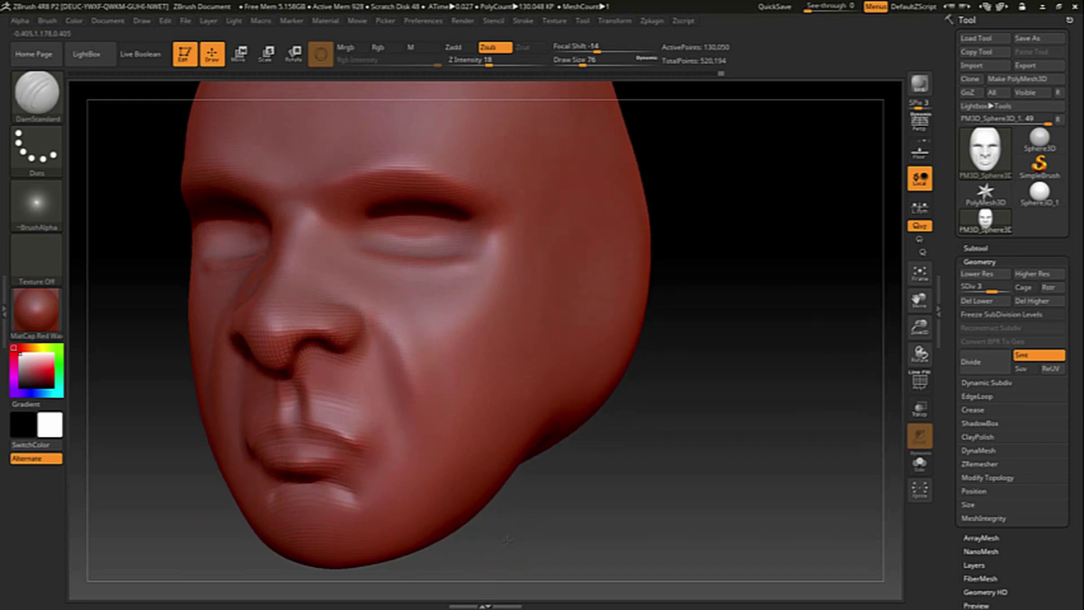
pyautogui.press('shift')
pyautogui.keyDown('shift'); pyautogui.moveTo(363, 508); pyautogui.dragTo(332, 481); pyautogui.keyUp('shift')
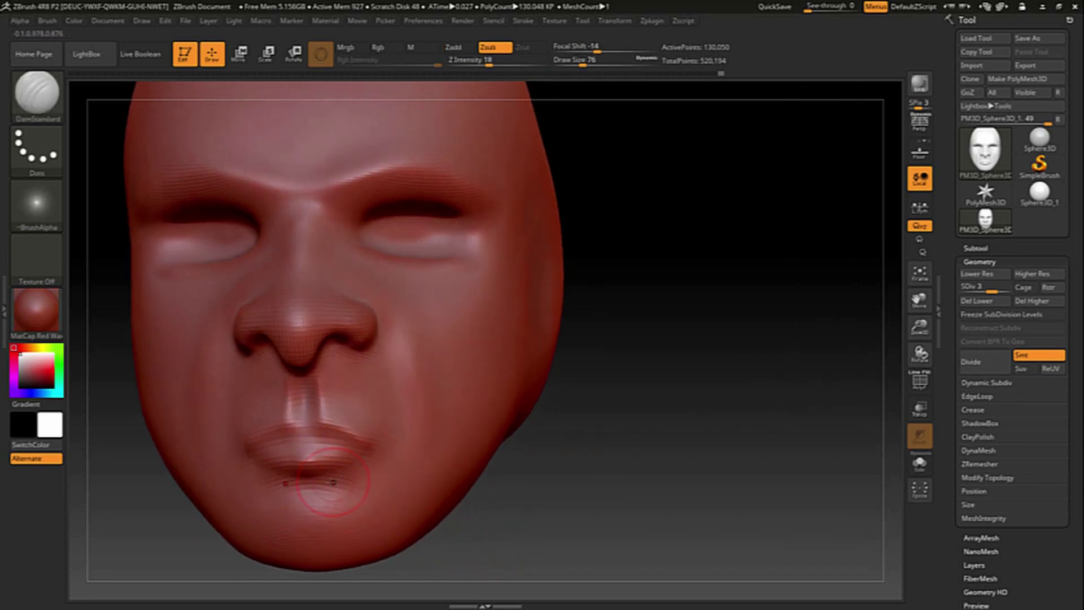
pyautogui.moveTo(265, 470); pyautogui.dragTo(387, 429)
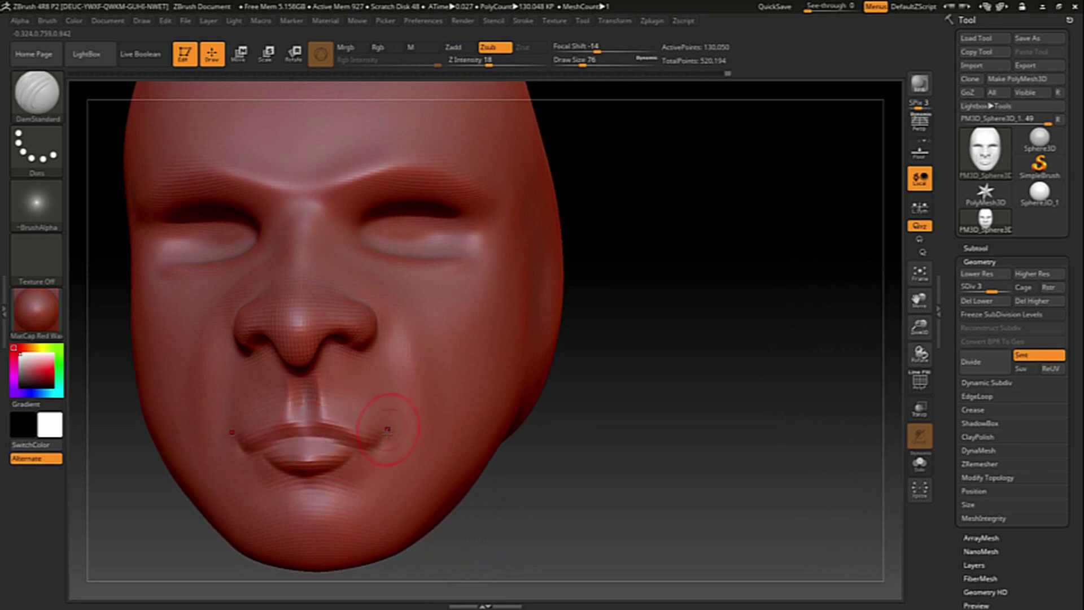
pyautogui.keyDown('shift'); pyautogui.moveTo(339, 429); pyautogui.dragTo(316, 407); pyautogui.keyUp('shift')
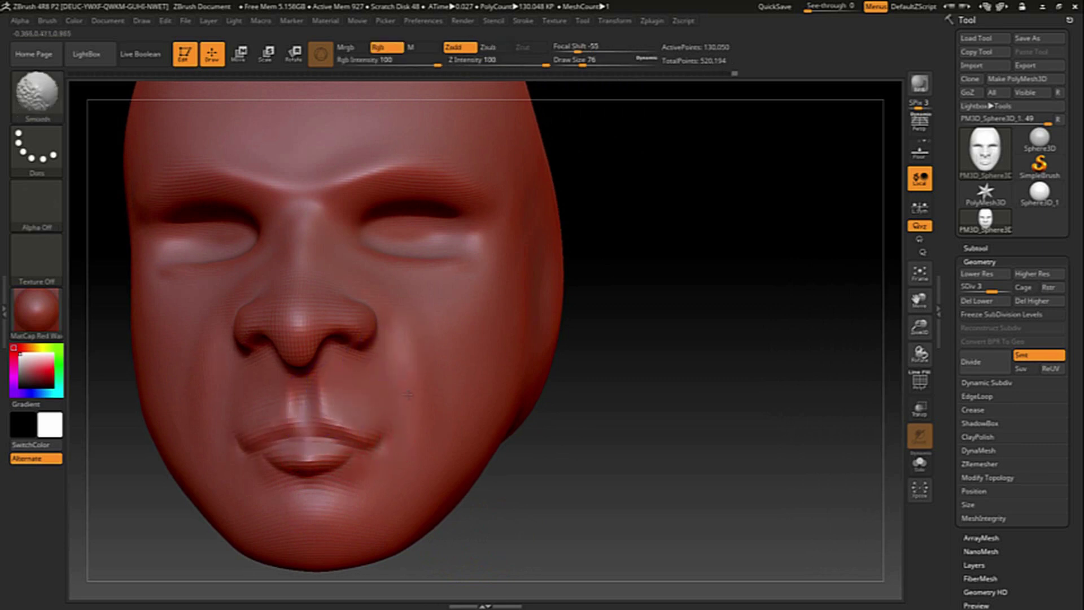
pyautogui.keyDown('shift'); pyautogui.moveTo(408, 394); pyautogui.dragTo(431, 412); pyautogui.keyUp('shift')
pyautogui.keyDown('shift'); pyautogui.moveTo(407, 319); pyautogui.dragTo(418, 338); pyautogui.keyUp('shift')
pyautogui.keyDown('shift'); pyautogui.moveTo(323, 185); pyautogui.dragTo(366, 172); pyautogui.keyUp('shift')
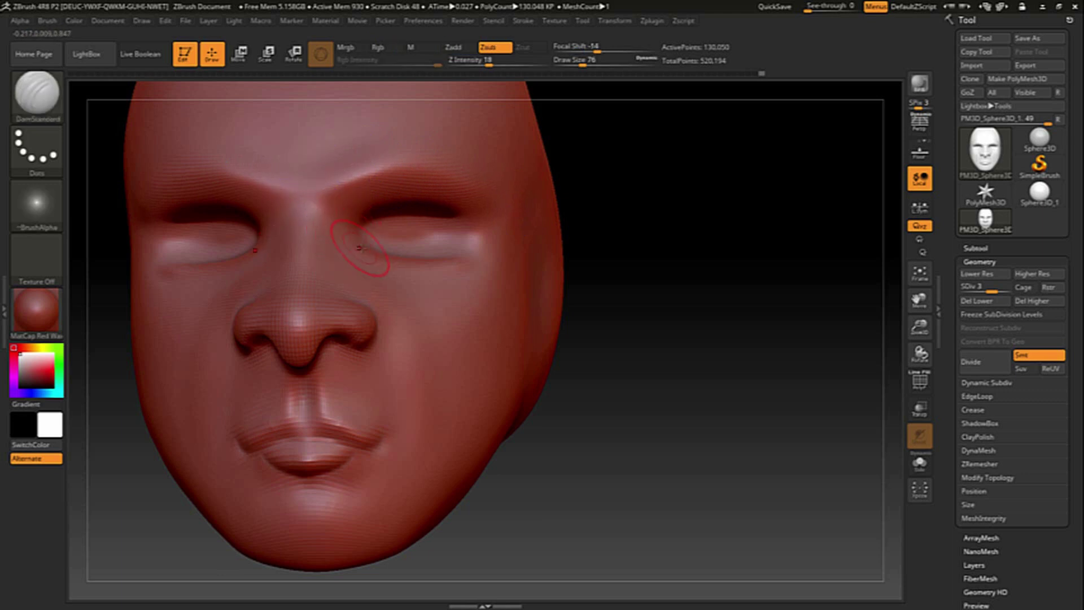
# - Carve and deepen creases along the lower lids, then soften them toward the nose bridge
pyautogui.moveTo(360, 251); pyautogui.dragTo(343, 232, button='right')
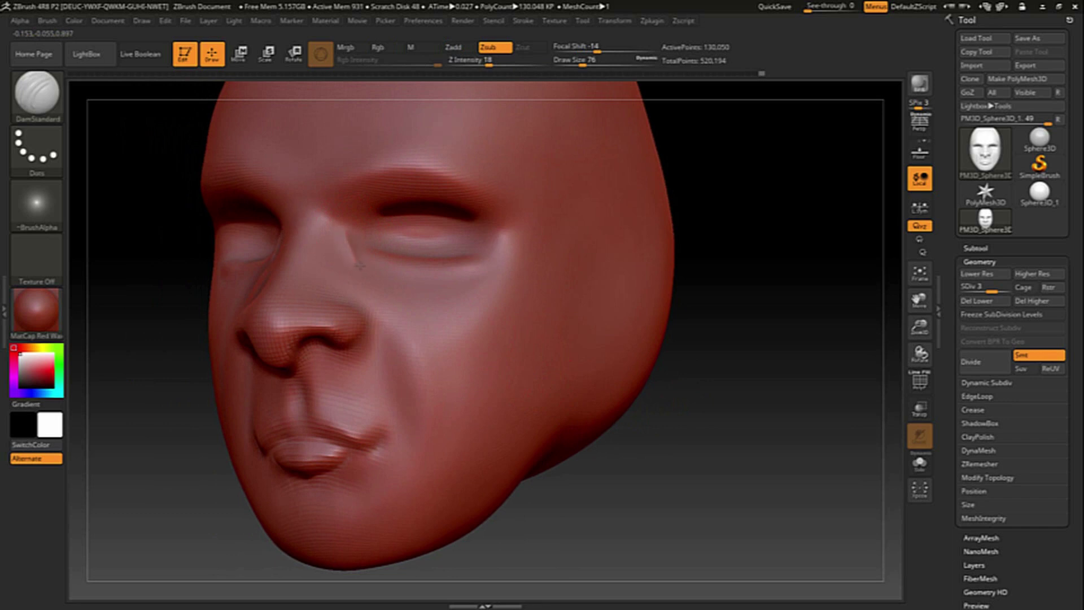
pyautogui.keyDown('shift'); pyautogui.moveTo(357, 271); pyautogui.dragTo(351, 240); pyautogui.keyUp('shift')
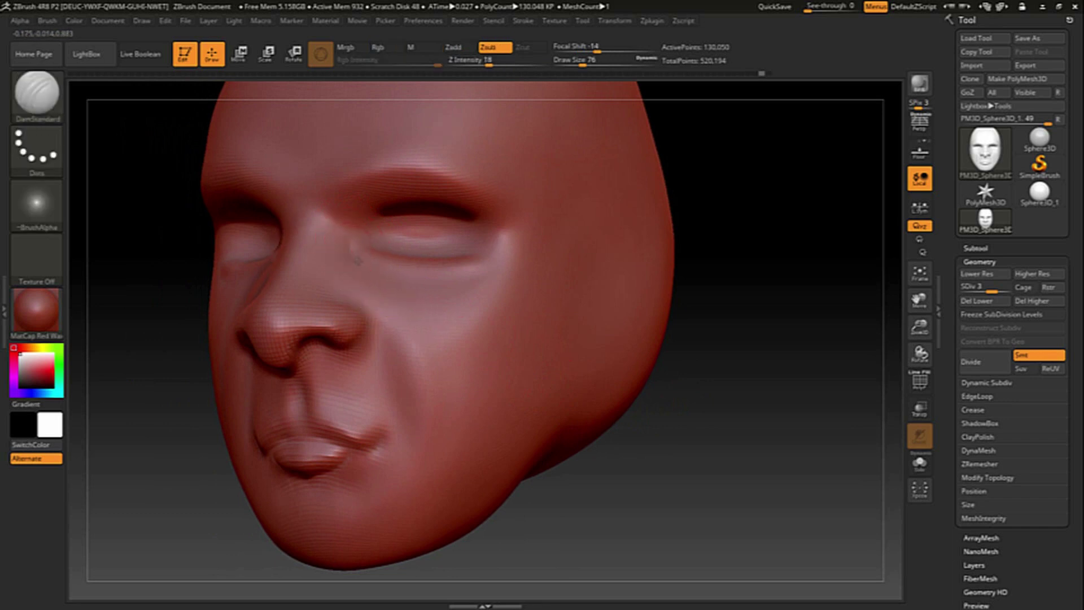
pyautogui.moveTo(398, 289); pyautogui.dragTo(499, 261)
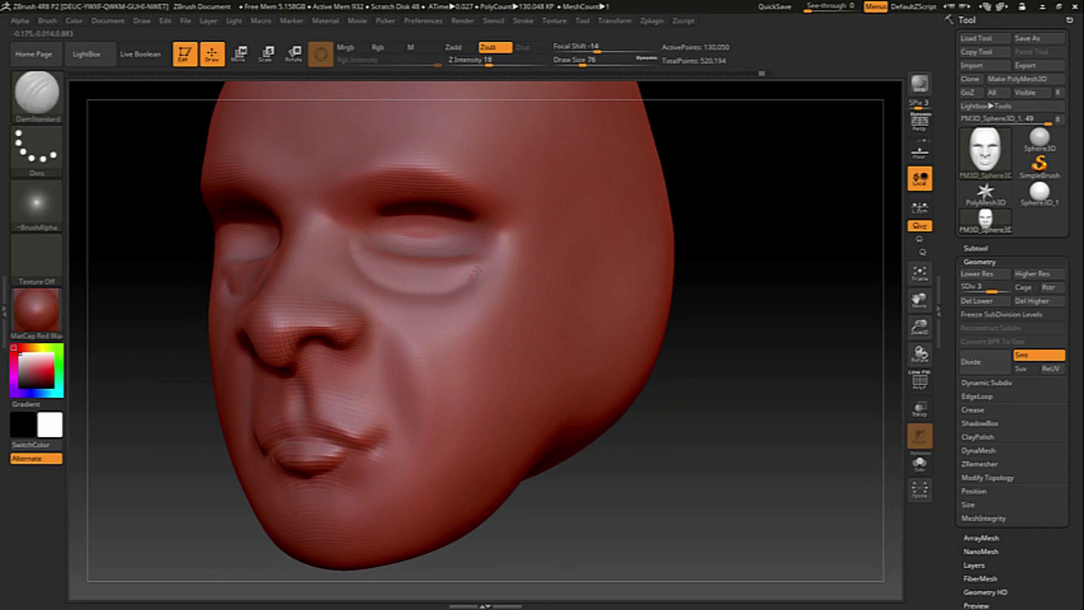
pyautogui.moveTo(552, 363)
pyautogui.mouseDown(button='right')
pyautogui.moveTo(700, 455)
pyautogui.moveTo(649, 446)
pyautogui.mouseUp(button='right')
pyautogui.keyDown('shift'); pyautogui.moveTo(429, 287); pyautogui.dragTo(480, 262); pyautogui.keyUp('shift')
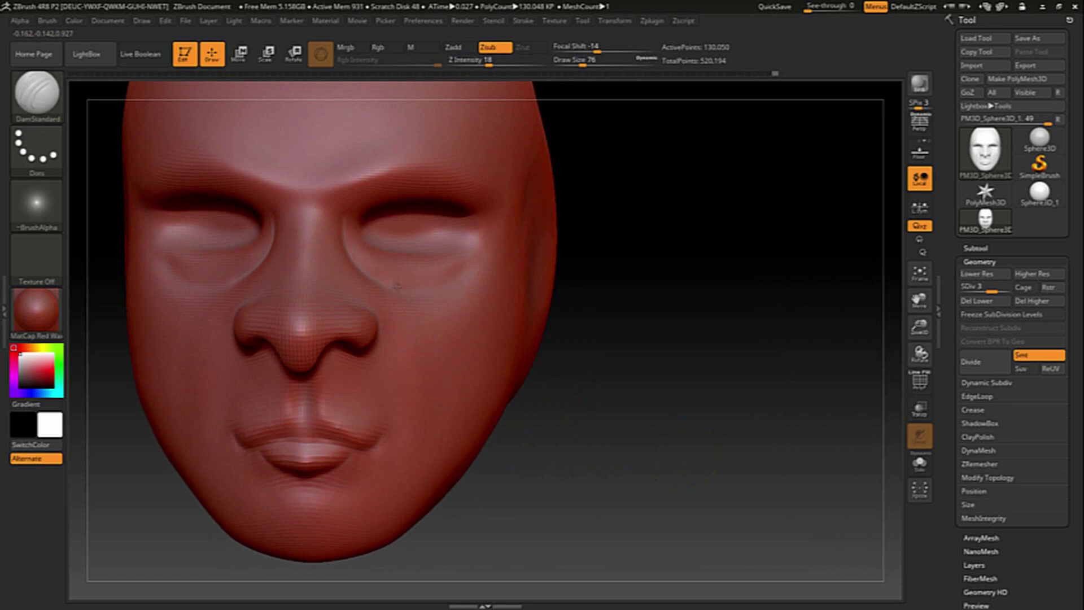
pyautogui.keyDown('shift'); pyautogui.moveTo(472, 242); pyautogui.dragTo(411, 273); pyautogui.keyUp('shift')
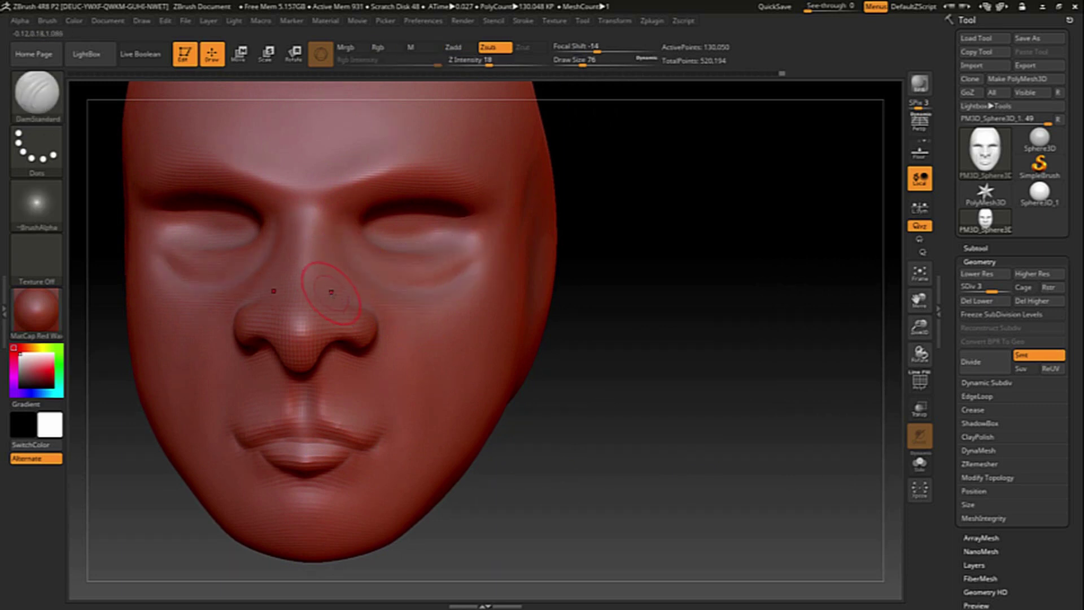
# - Check the head in profile and three-quarter view, then step up to subdivision level 4
pyautogui.moveTo(663, 486); pyautogui.dragTo(250, 476)
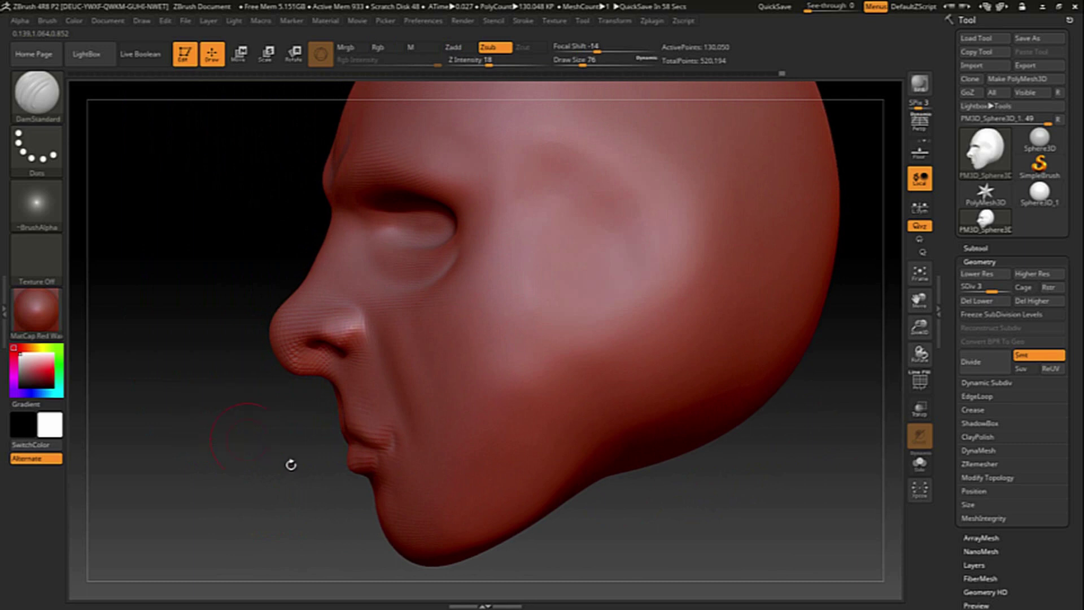
pyautogui.moveTo(669, 545)
pyautogui.mouseDown()
pyautogui.moveTo(683, 523)
pyautogui.moveTo(556, 479)
pyautogui.moveTo(654, 511)
pyautogui.moveTo(214, 510)
pyautogui.mouseUp()
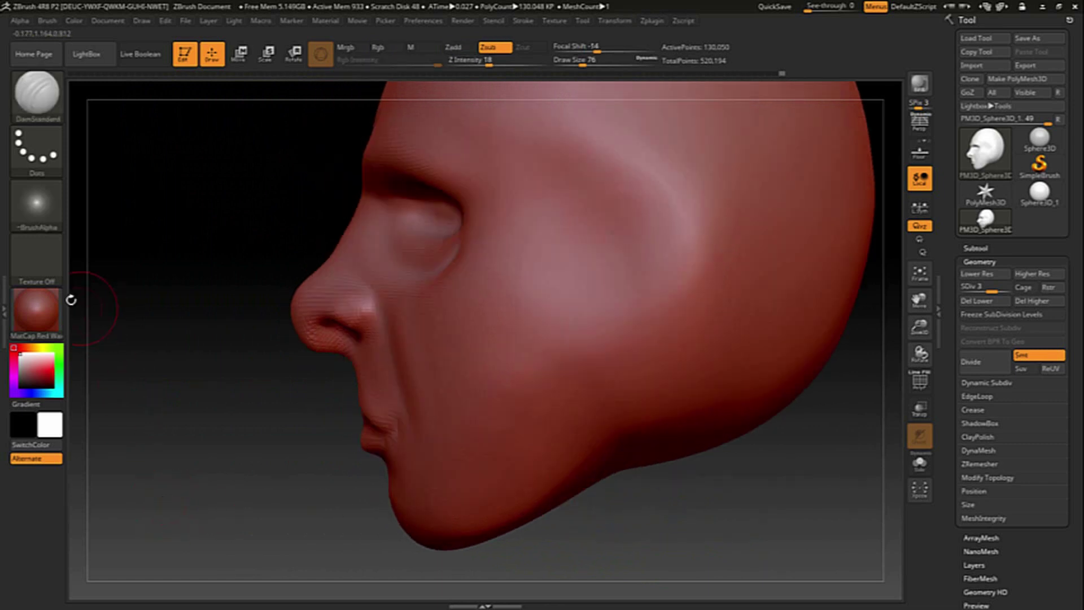
pyautogui.moveTo(989, 291); pyautogui.dragTo(1010, 290)
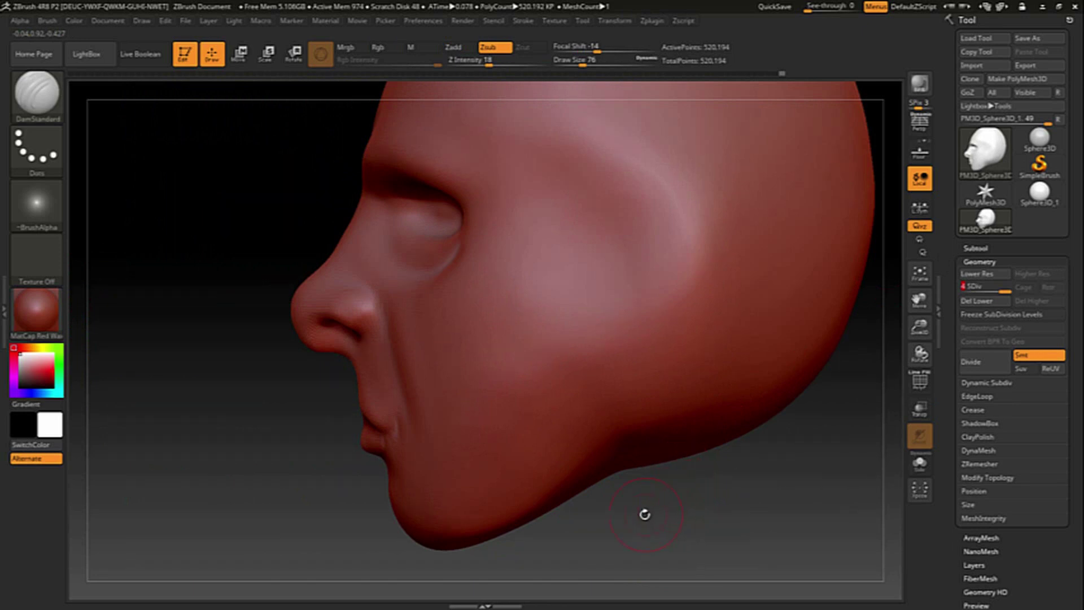
# - Build up and smooth the under-eye bags and mouth area, staying at subdivision level 4
pyautogui.moveTo(649, 516); pyautogui.dragTo(400, 218)
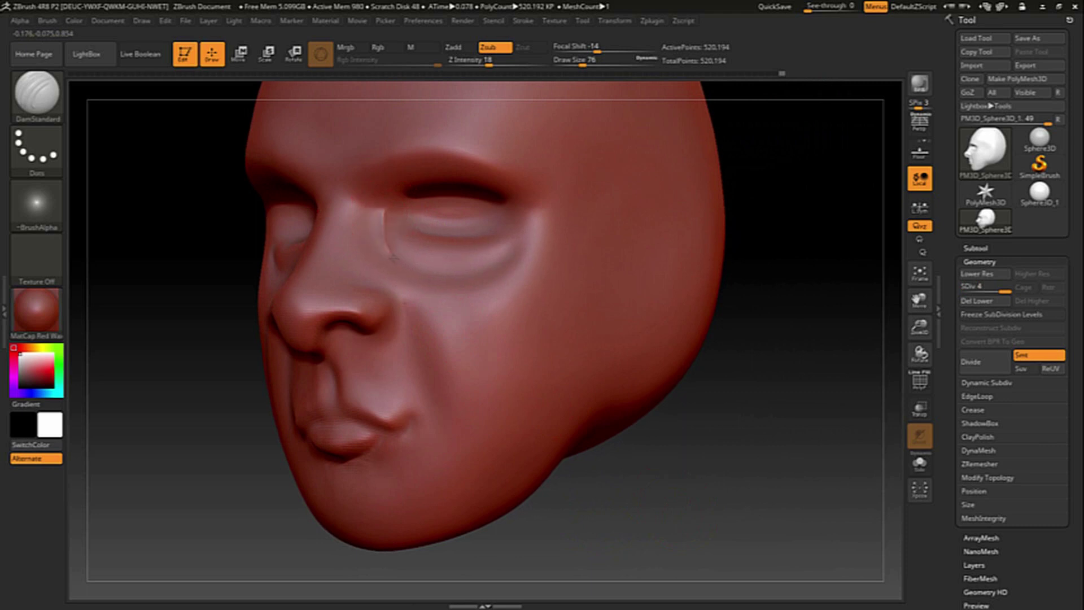
pyautogui.moveTo(410, 269)
pyautogui.mouseDown()
pyautogui.moveTo(440, 285)
pyautogui.moveTo(505, 279)
pyautogui.moveTo(545, 218)
pyautogui.mouseUp()
pyautogui.moveTo(664, 453)
pyautogui.mouseDown()
pyautogui.moveTo(682, 453)
pyautogui.moveTo(394, 235)
pyautogui.mouseUp()
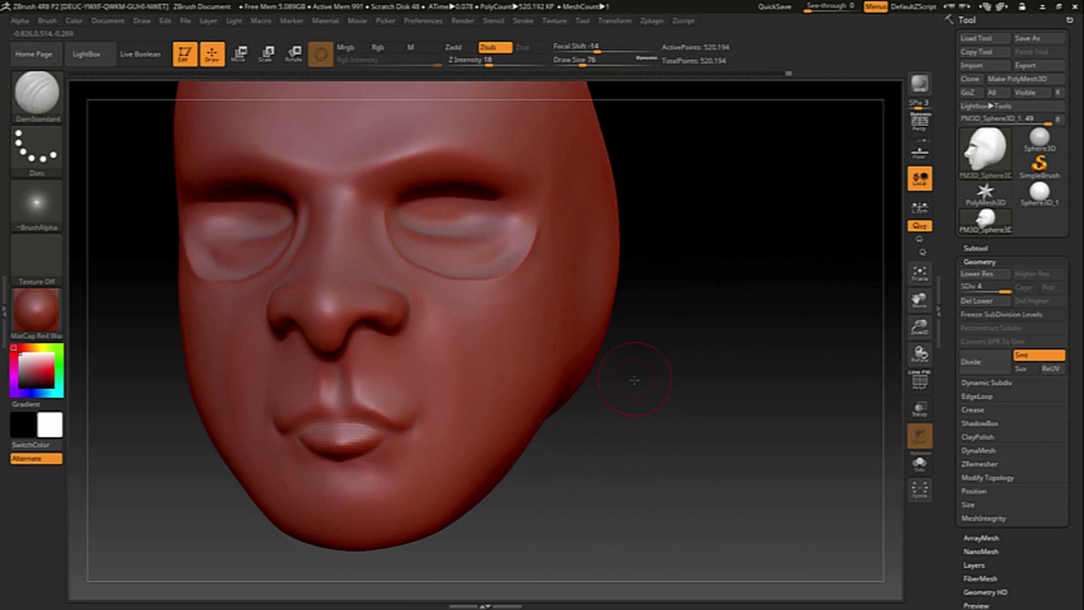
pyautogui.moveTo(634, 377); pyautogui.dragTo(592, 389)
pyautogui.keyDown('shift'); pyautogui.moveTo(378, 389); pyautogui.dragTo(303, 404); pyautogui.keyUp('shift')
pyautogui.hotkey('shift', 'd')
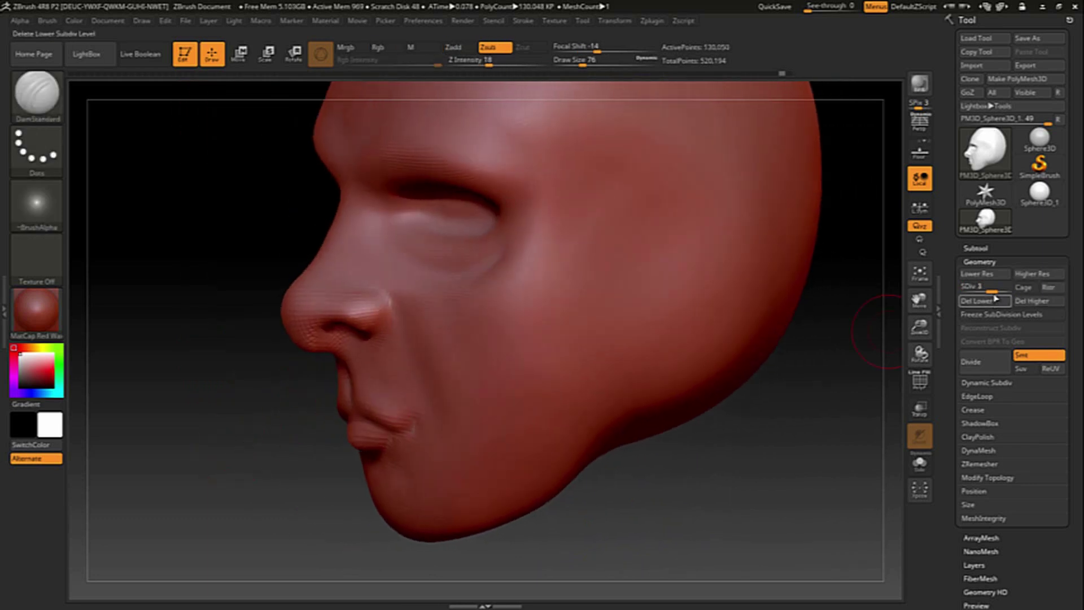
pyautogui.press('d')
pyautogui.moveTo(836, 362)
pyautogui.mouseDown()
pyautogui.moveTo(738, 435)
pyautogui.moveTo(711, 441)
pyautogui.mouseUp()
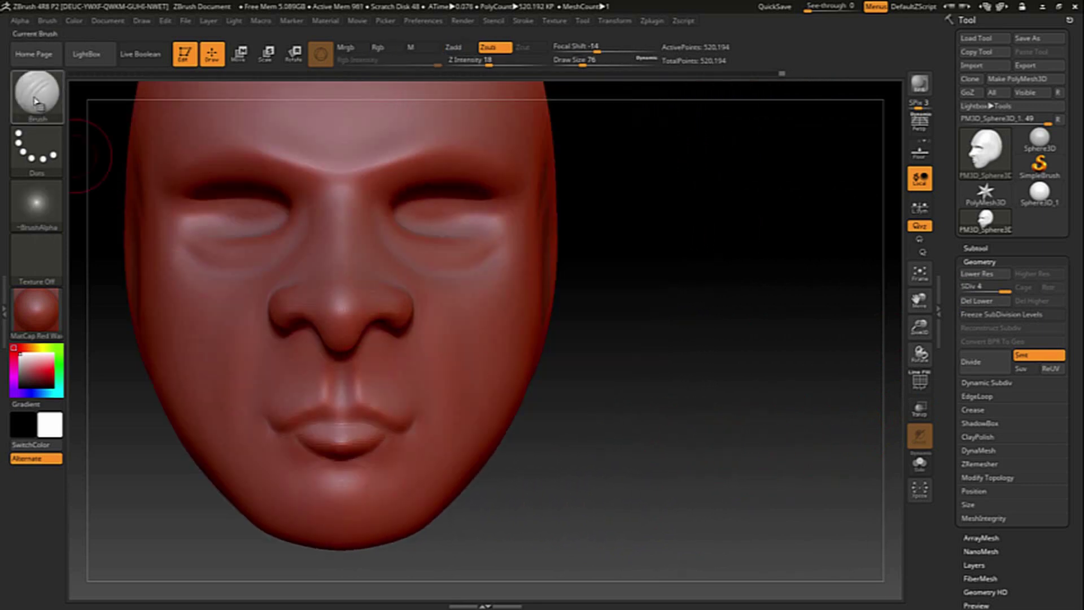
# - With the Move brush, pull the nostril wings inward and smooth the nostril area
pyautogui.press('b')
pyautogui.click(327, 109)
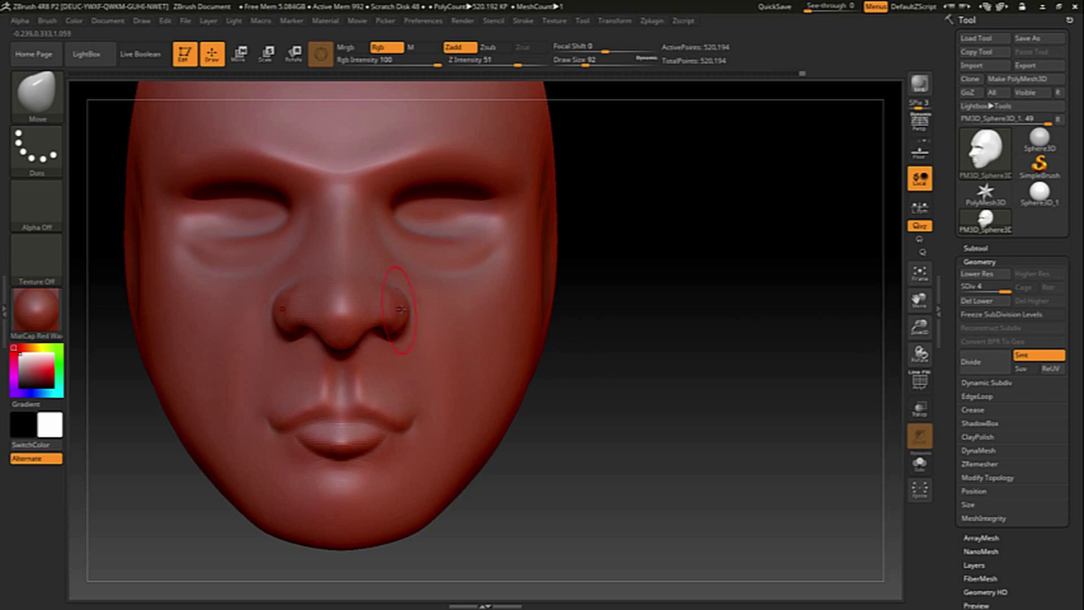
pyautogui.moveTo(401, 317); pyautogui.dragTo(398, 321)
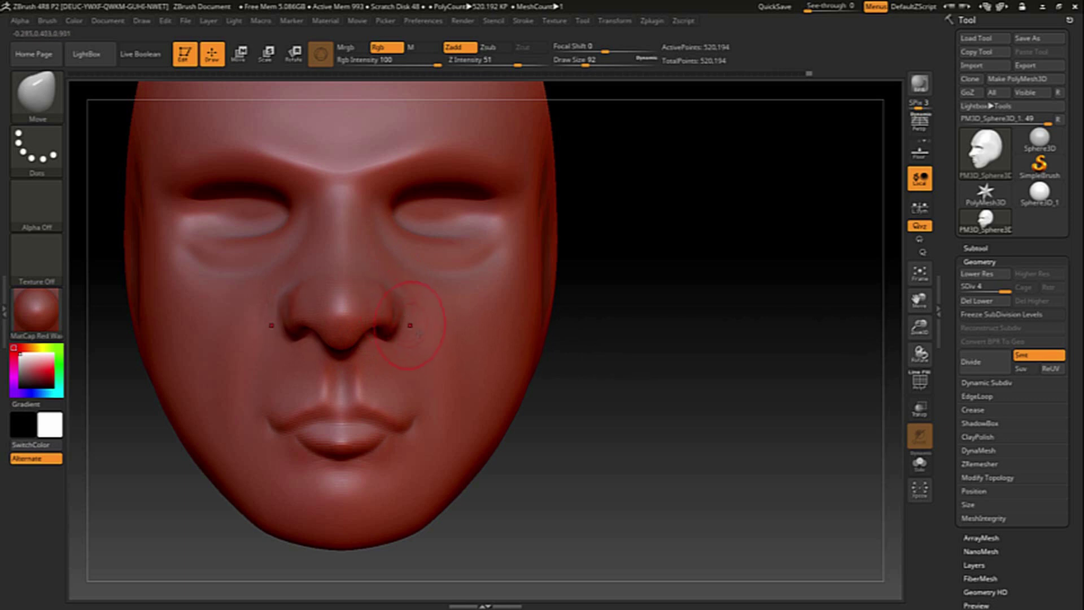
pyautogui.moveTo(410, 325); pyautogui.dragTo(404, 327, button='right')
pyautogui.press('shift')
pyautogui.keyDown('shift'); pyautogui.moveTo(404, 327); pyautogui.dragTo(384, 330); pyautogui.keyUp('shift')
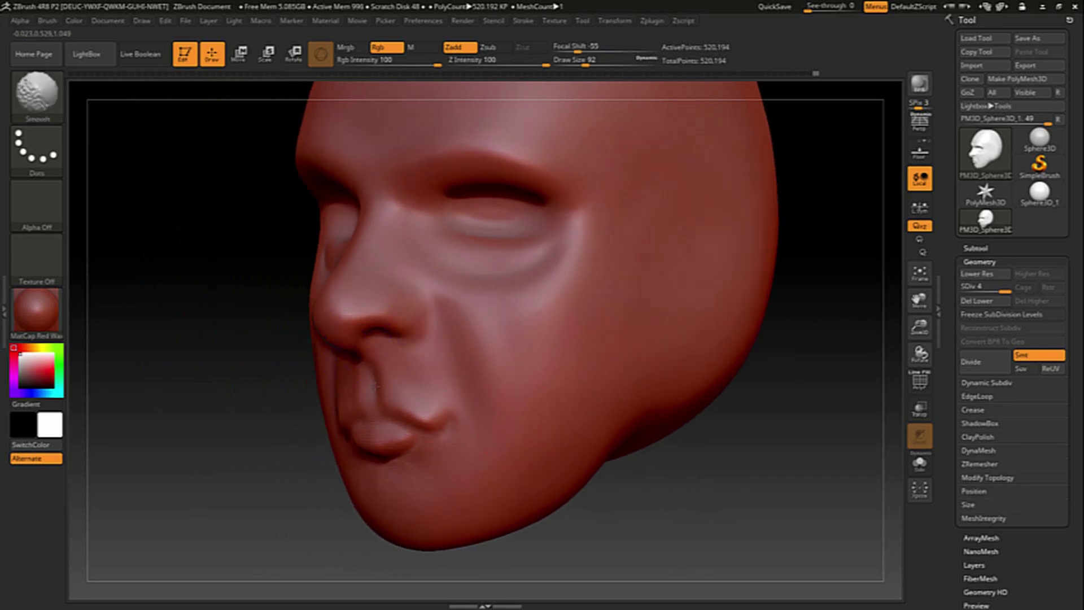
pyautogui.moveTo(284, 341)
pyautogui.mouseDown()
pyautogui.moveTo(158, 355)
pyautogui.moveTo(168, 352)
pyautogui.mouseUp()
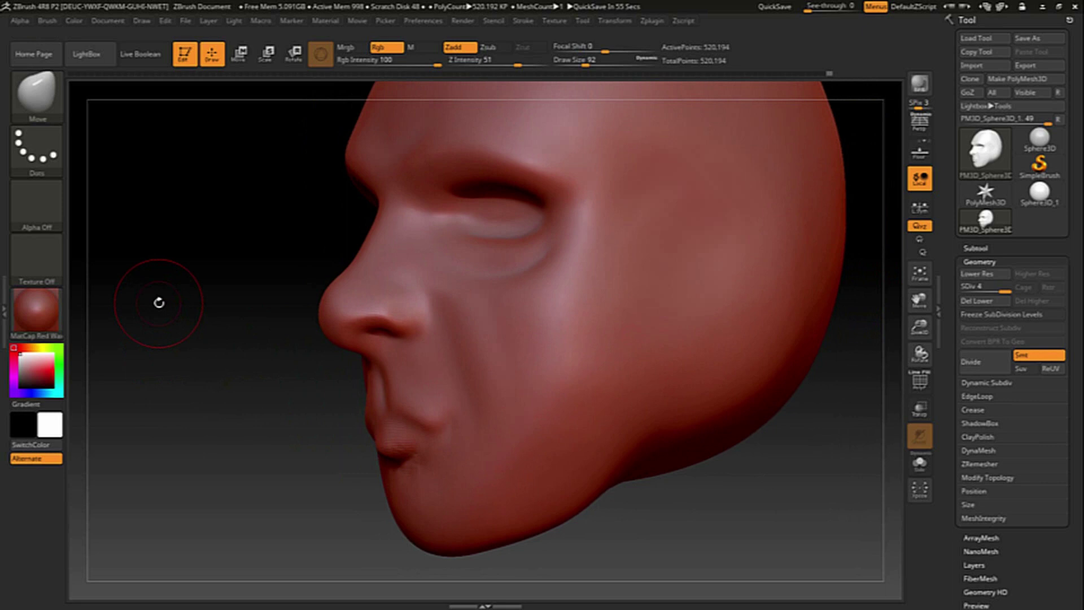
# - Switch to DamStandard and smooth the nose tip in a three-quarter view
pyautogui.press('b')
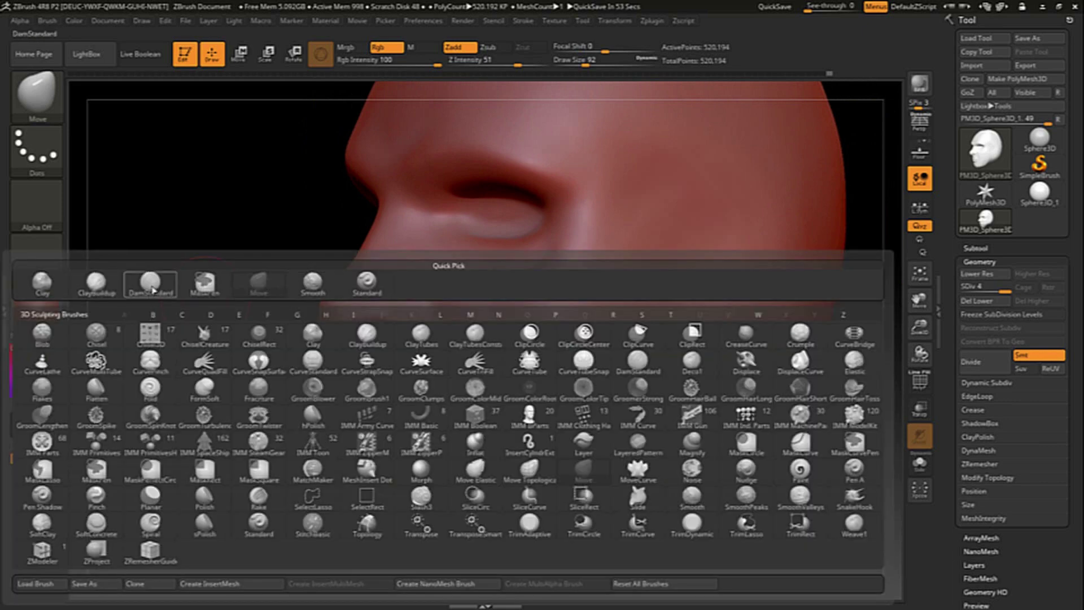
pyautogui.click(275, 336)
pyautogui.moveTo(252, 376)
pyautogui.mouseDown()
pyautogui.moveTo(258, 358)
pyautogui.moveTo(246, 360)
pyautogui.moveTo(238, 397)
pyautogui.mouseUp()
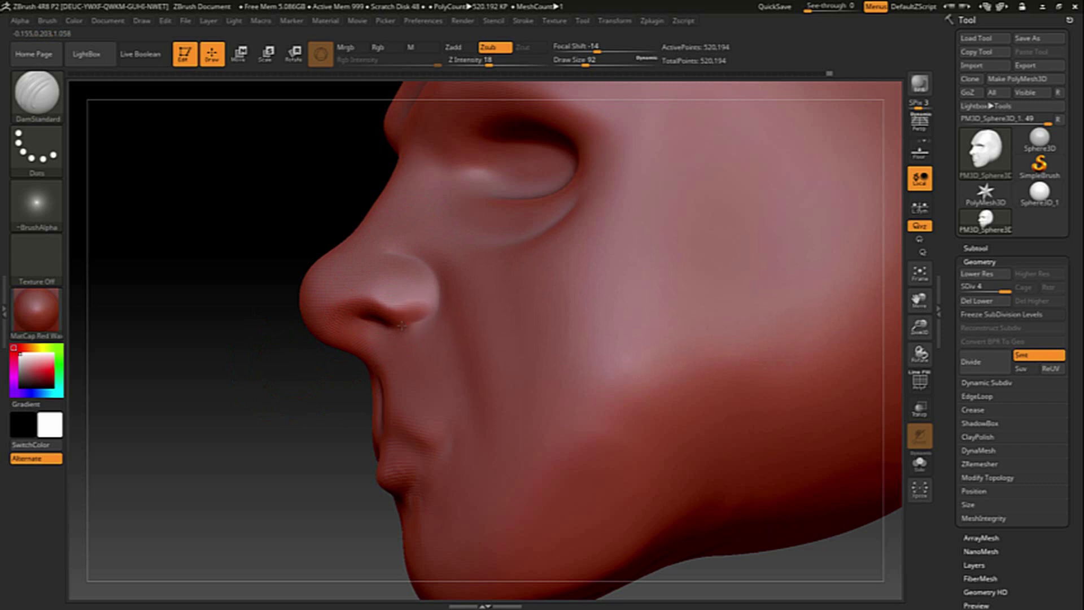
pyautogui.moveTo(225, 382); pyautogui.dragTo(258, 346)
pyautogui.keyDown('shift'); pyautogui.moveTo(373, 339); pyautogui.dragTo(387, 291); pyautogui.keyUp('shift')
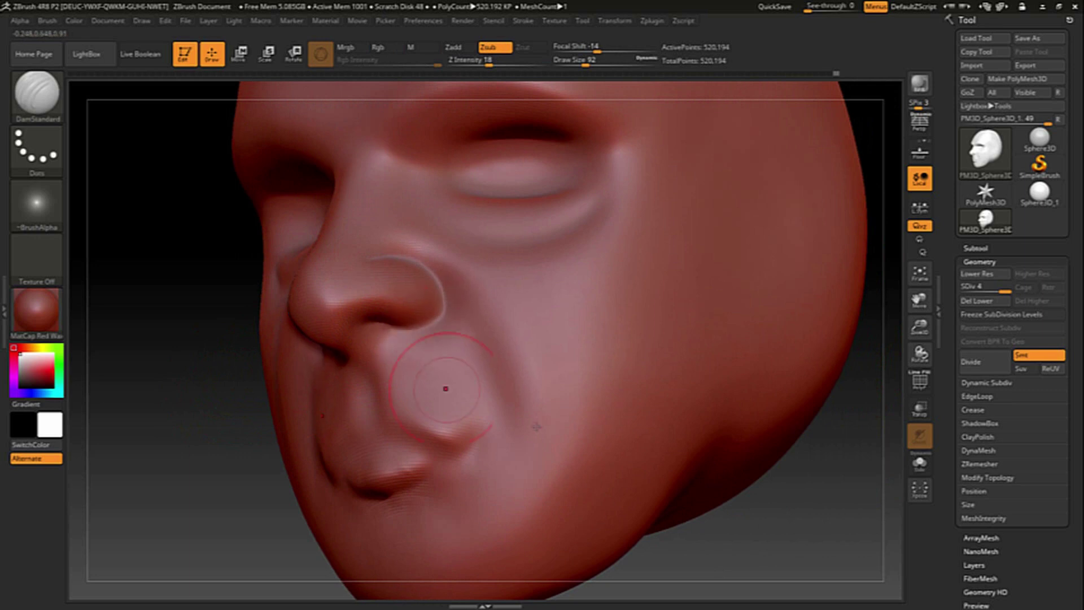
# - Deepen the line between the lips, define the lower lip, and sharpen the upper lip line
pyautogui.moveTo(773, 496); pyautogui.dragTo(702, 492)
pyautogui.moveTo(370, 443)
pyautogui.mouseDown()
pyautogui.moveTo(339, 451)
pyautogui.moveTo(443, 452)
pyautogui.moveTo(480, 432)
pyautogui.mouseUp()
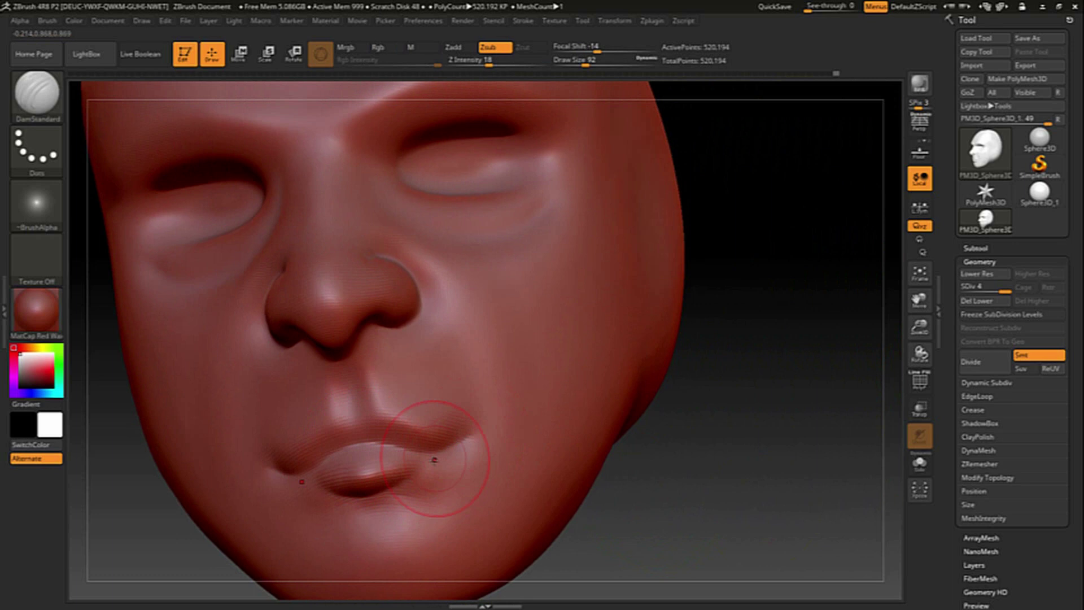
pyautogui.moveTo(423, 490); pyautogui.dragTo(361, 497)
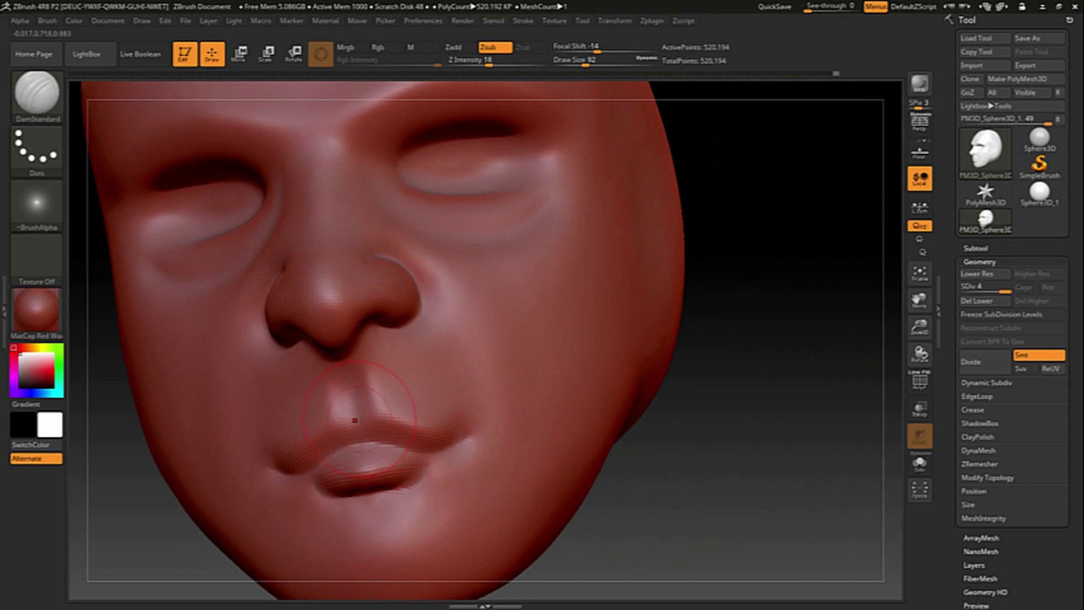
pyautogui.moveTo(354, 421); pyautogui.dragTo(470, 426)
# - Carve a nostril-to-mouth-corner fold, then smooth it back down
pyautogui.press('shift')
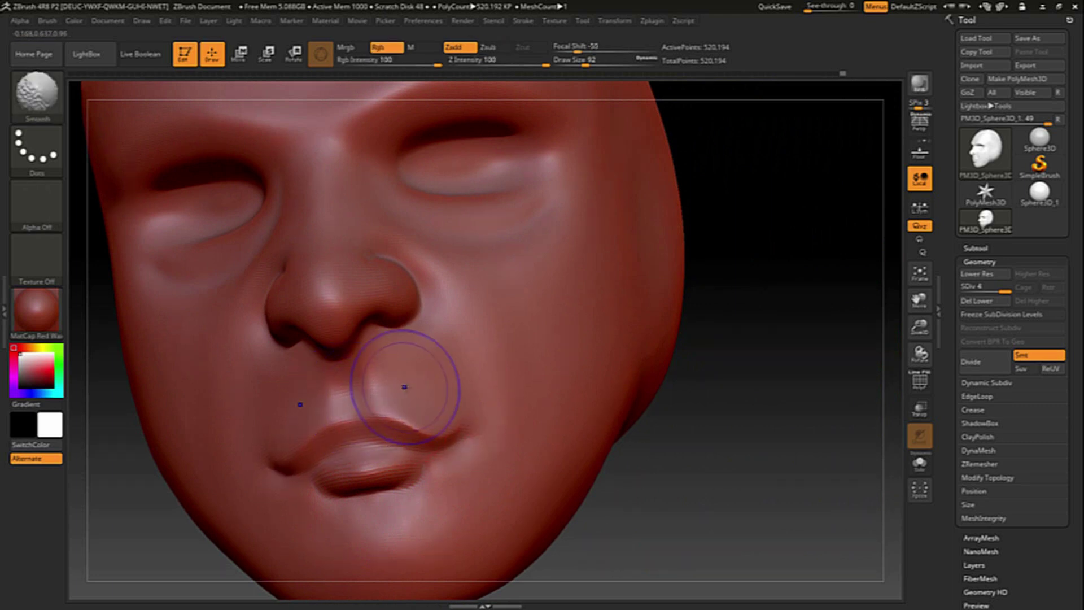
pyautogui.moveTo(429, 301); pyautogui.dragTo(503, 418)
pyautogui.moveTo(726, 499)
pyautogui.mouseDown()
pyautogui.moveTo(501, 413)
pyautogui.moveTo(429, 299)
pyautogui.mouseUp()
pyautogui.moveTo(702, 459)
pyautogui.mouseDown()
pyautogui.moveTo(700, 440)
pyautogui.moveTo(646, 411)
pyautogui.moveTo(641, 395)
pyautogui.moveTo(636, 416)
pyautogui.moveTo(579, 429)
pyautogui.moveTo(732, 488)
pyautogui.moveTo(542, 435)
pyautogui.mouseUp()
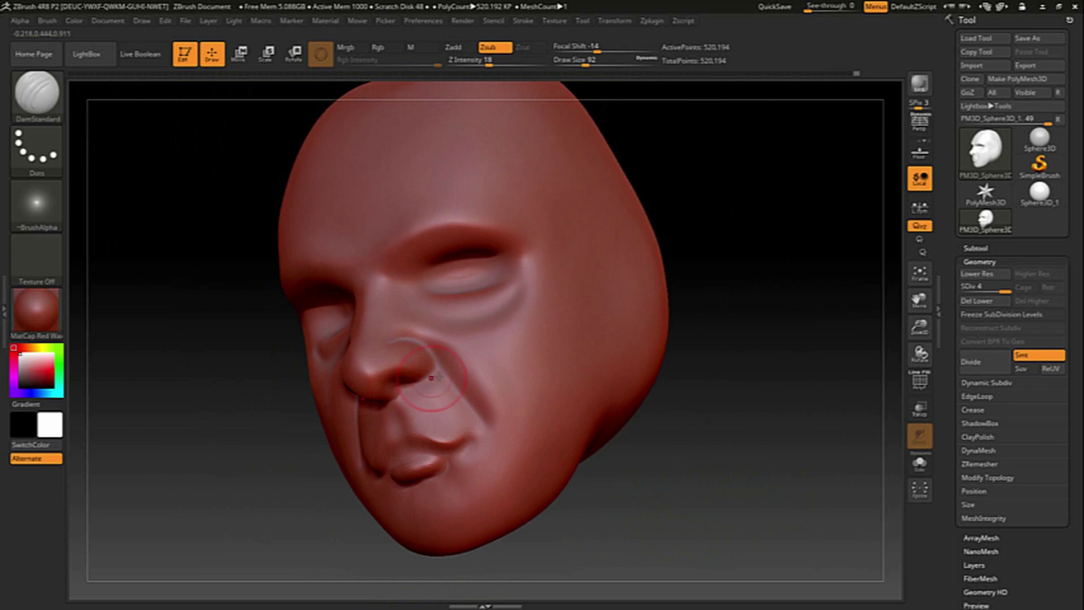
pyautogui.moveTo(650, 483); pyautogui.dragTo(515, 431)
# - Carve a short DamStandard crease down along the nose wing
pyautogui.press('shift')
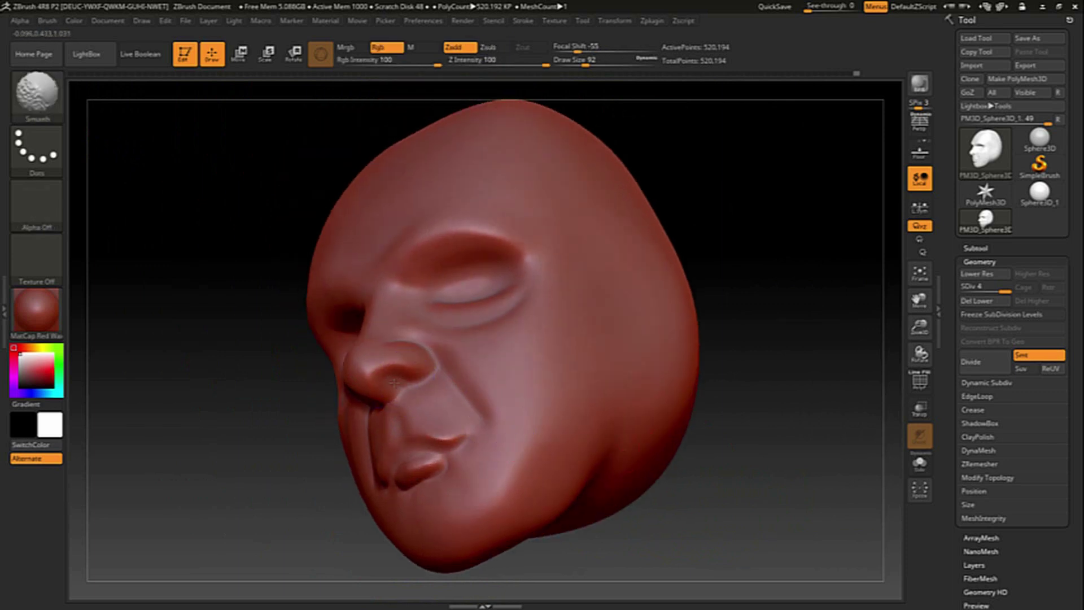
pyautogui.moveTo(436, 356); pyautogui.dragTo(436, 366)
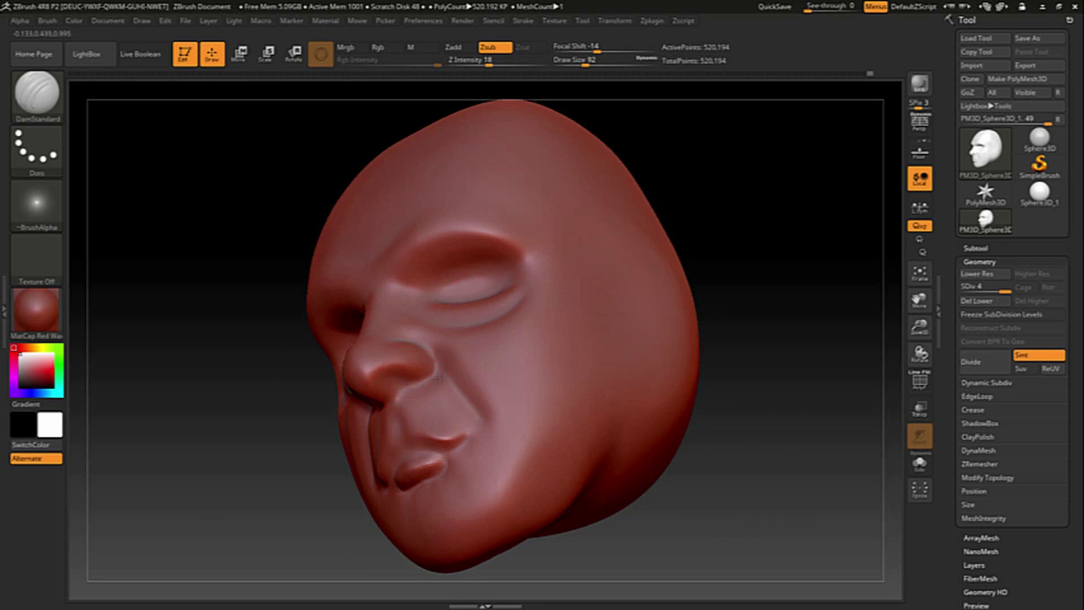
pyautogui.moveTo(801, 548); pyautogui.dragTo(670, 464)
# - Smooth the nose-wing crease and the lower lip, ending in a near-front view
pyautogui.press('shift')
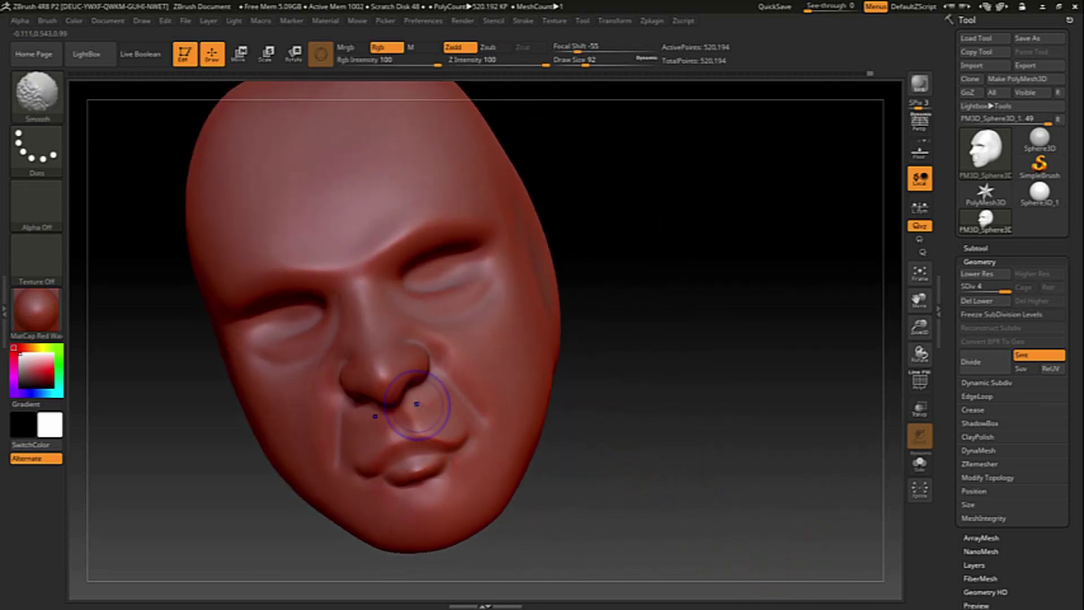
pyautogui.keyDown('shift'); pyautogui.moveTo(460, 375); pyautogui.dragTo(452, 395); pyautogui.keyUp('shift')
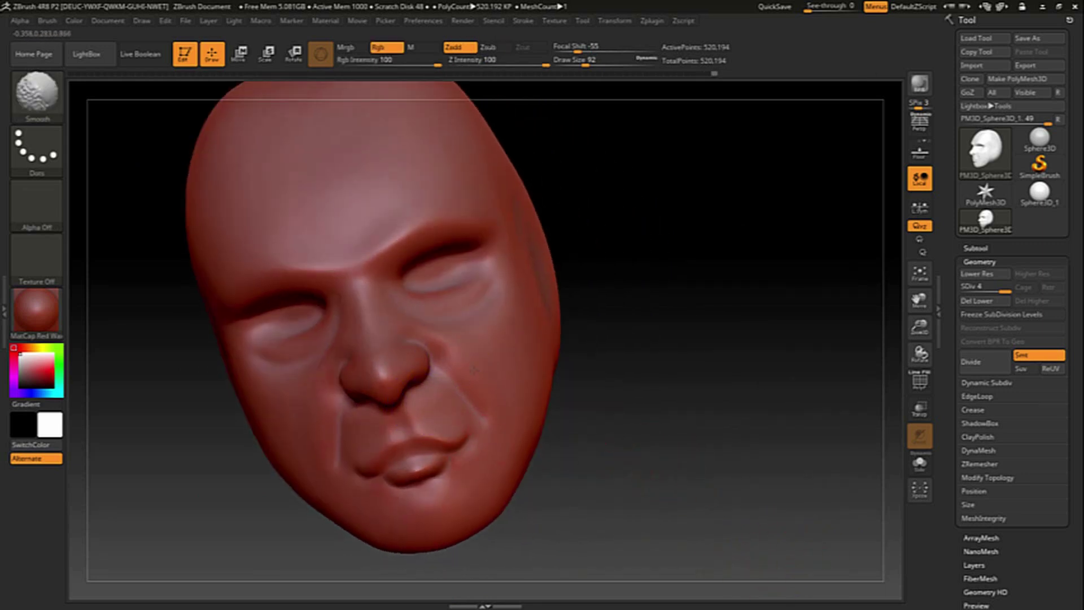
pyautogui.moveTo(656, 394)
pyautogui.mouseDown()
pyautogui.moveTo(628, 387)
pyautogui.moveTo(635, 414)
pyautogui.moveTo(649, 410)
pyautogui.moveTo(658, 484)
pyautogui.moveTo(406, 405)
pyautogui.mouseUp()
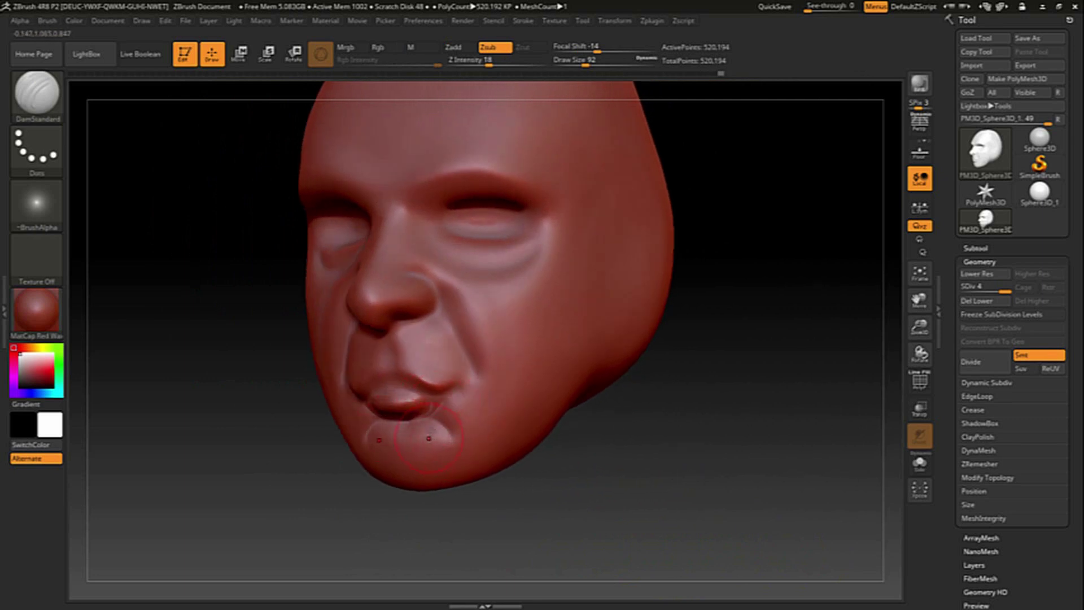
pyautogui.moveTo(438, 424)
pyautogui.keyDown('shift'); pyautogui.mouseDown()
pyautogui.moveTo(411, 411)
pyautogui.moveTo(411, 382)
pyautogui.mouseUp(); pyautogui.keyUp('shift')
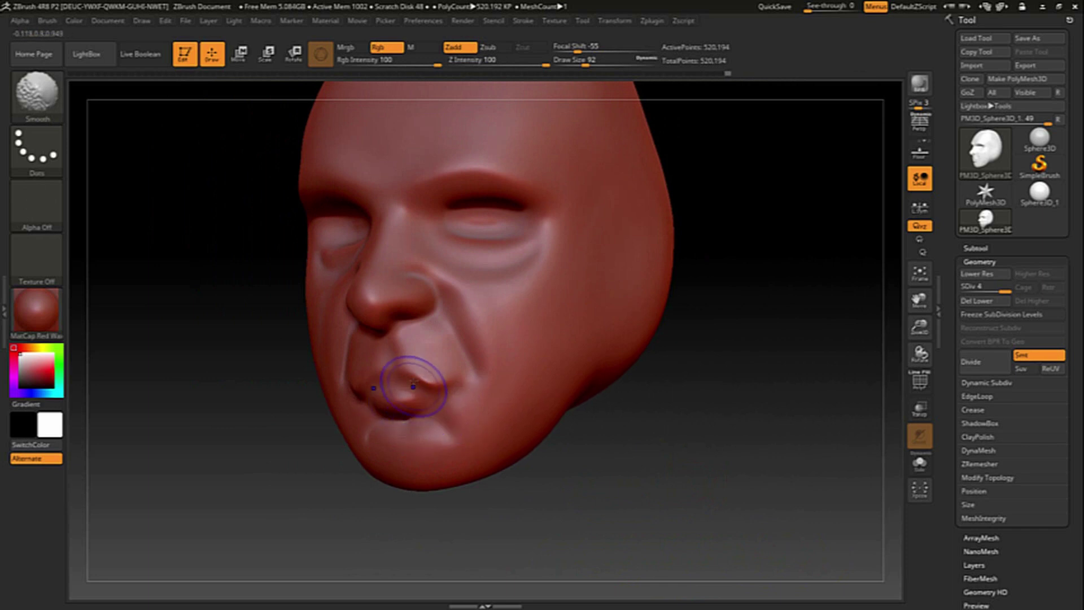
pyautogui.moveTo(664, 460); pyautogui.dragTo(715, 494)
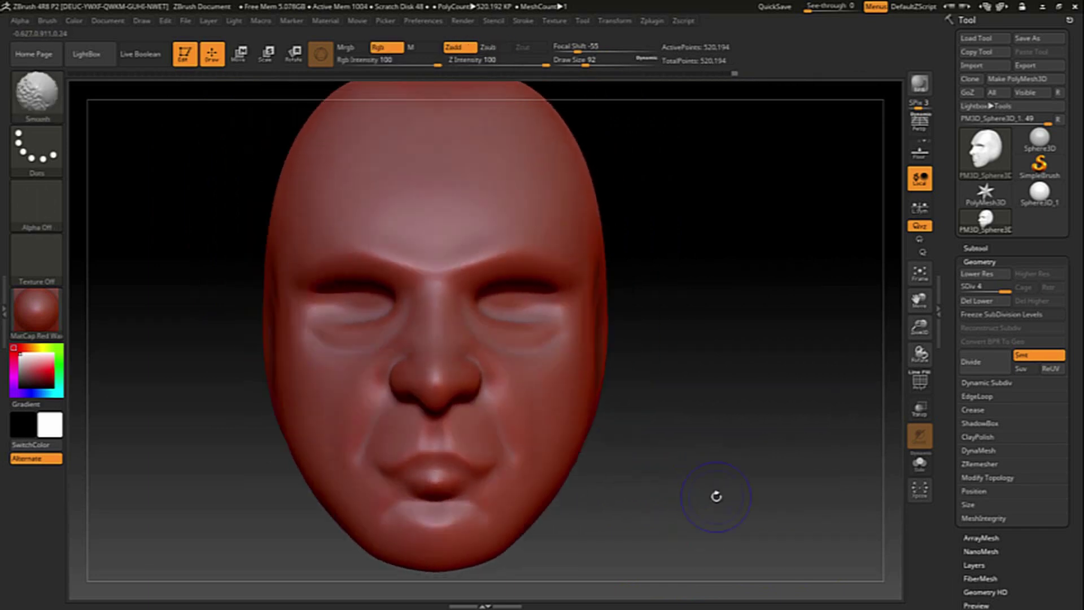